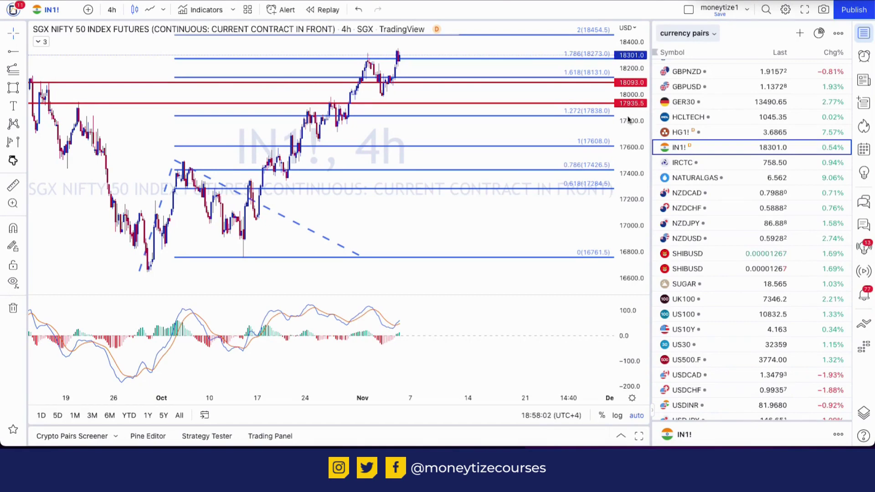
# Step: Load DXY from the currency pairs watchlist and view it on the 1-week and 1-month intervals
pyautogui.scroll(10, 711, 191)
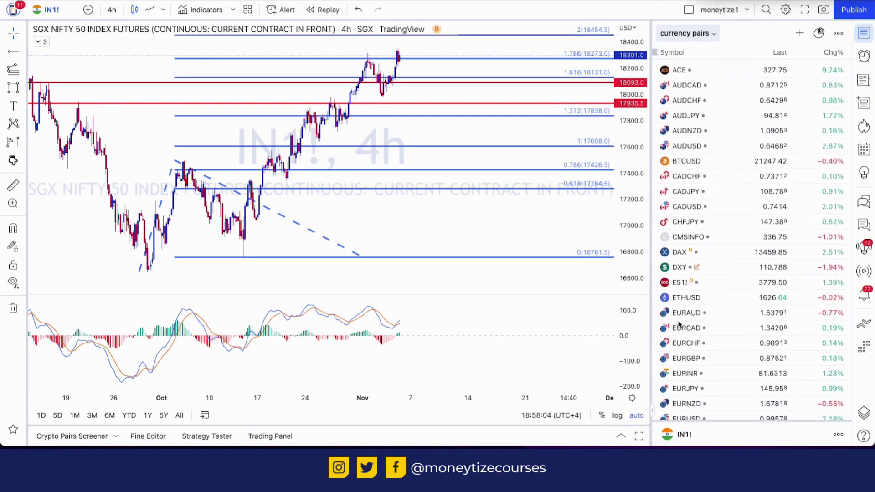
pyautogui.click(713, 268)
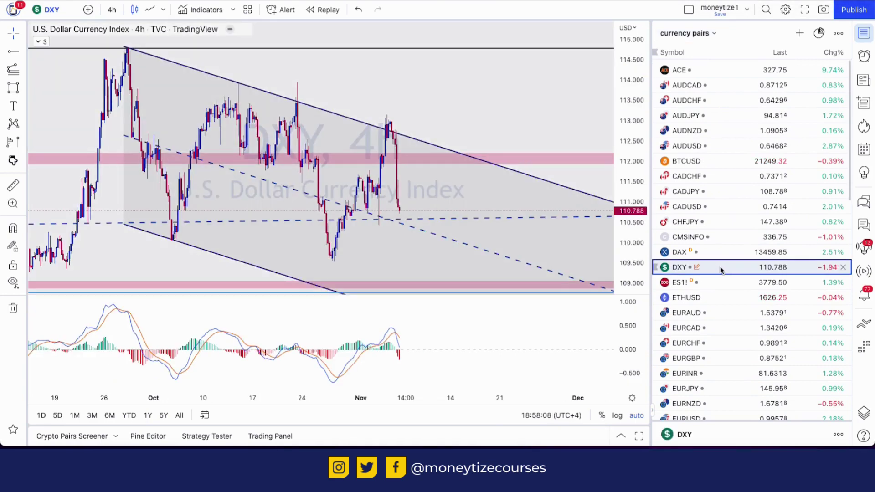
pyautogui.write('1W')
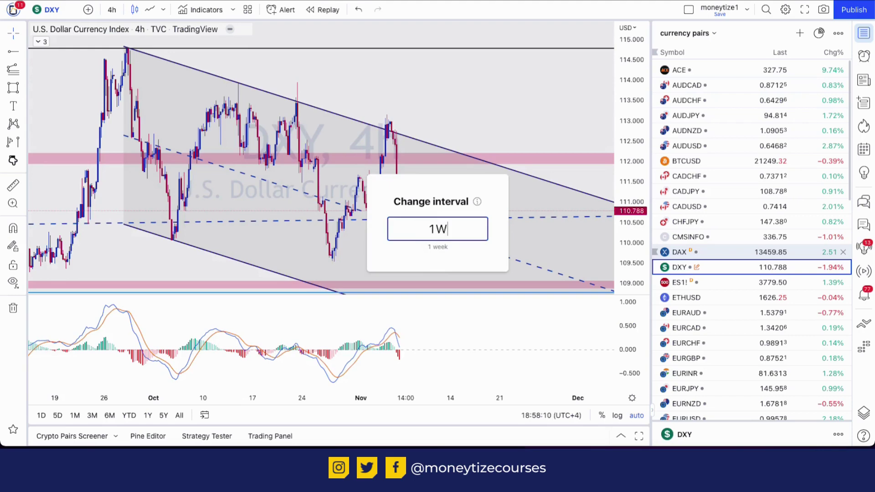
pyautogui.press('Return')
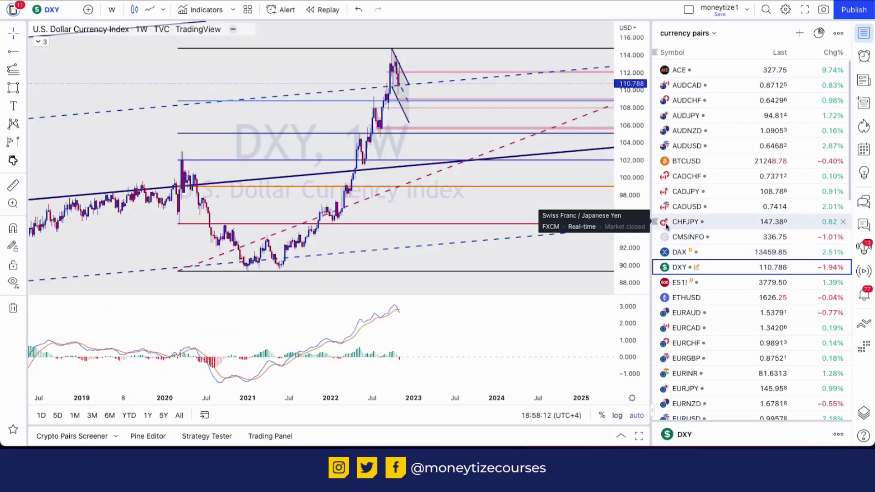
pyautogui.write('1M')
pyautogui.press('Return')
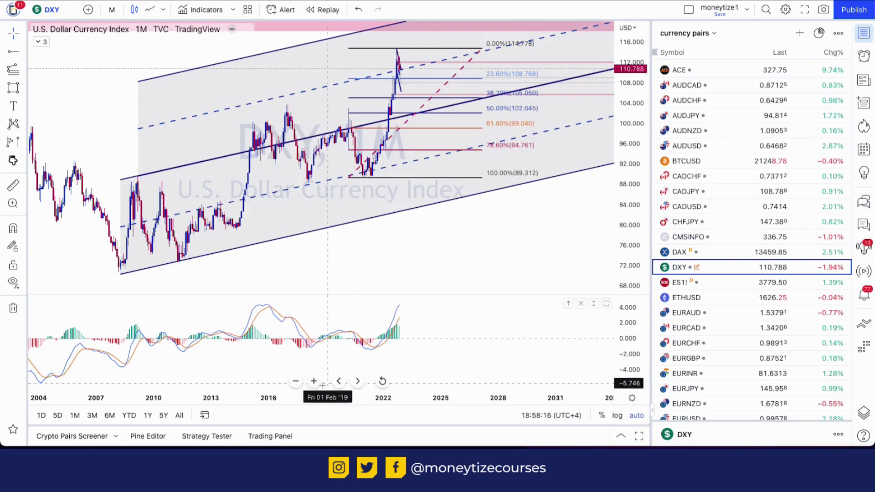
# Step: Sketch the zigzag of upswings inside the rising channel and a horizontal line along the 120 resistance zone, and clear these markings
pyautogui.click(296, 382)
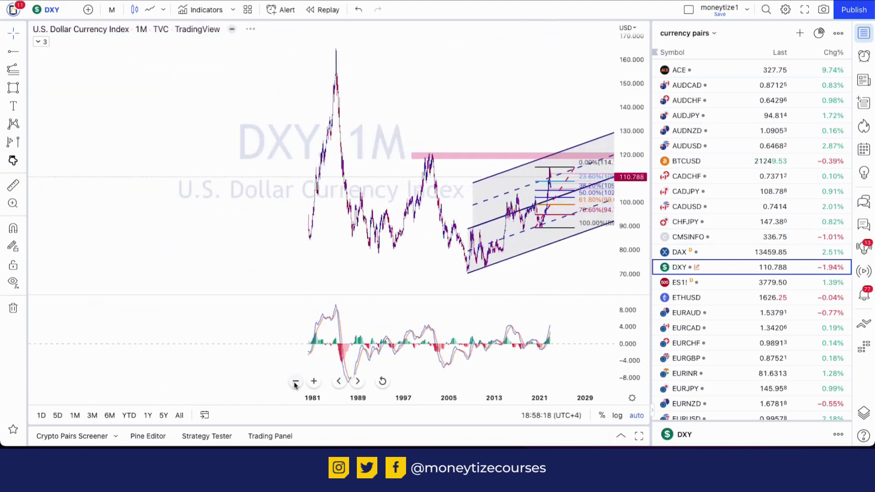
pyautogui.click(295, 382)
pyautogui.moveTo(346, 287); pyautogui.dragTo(178, 288)
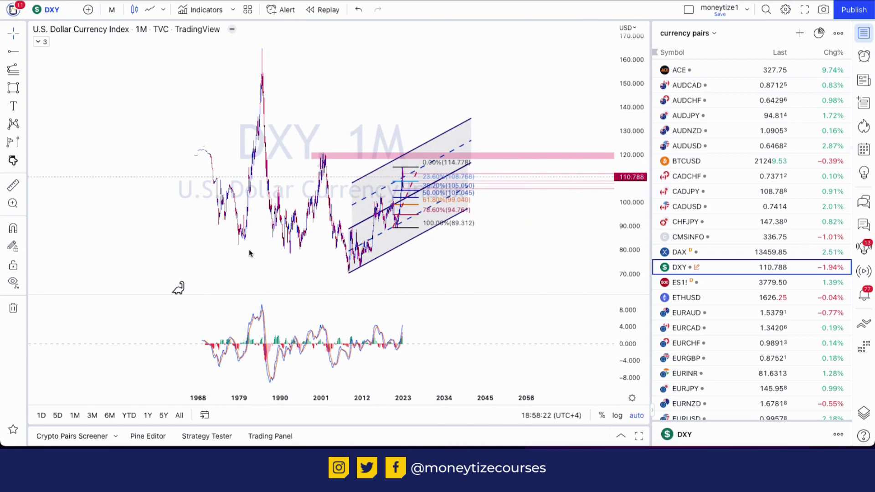
pyautogui.moveTo(348, 273)
pyautogui.mouseDown()
pyautogui.moveTo(353, 232)
pyautogui.moveTo(363, 268)
pyautogui.mouseUp()
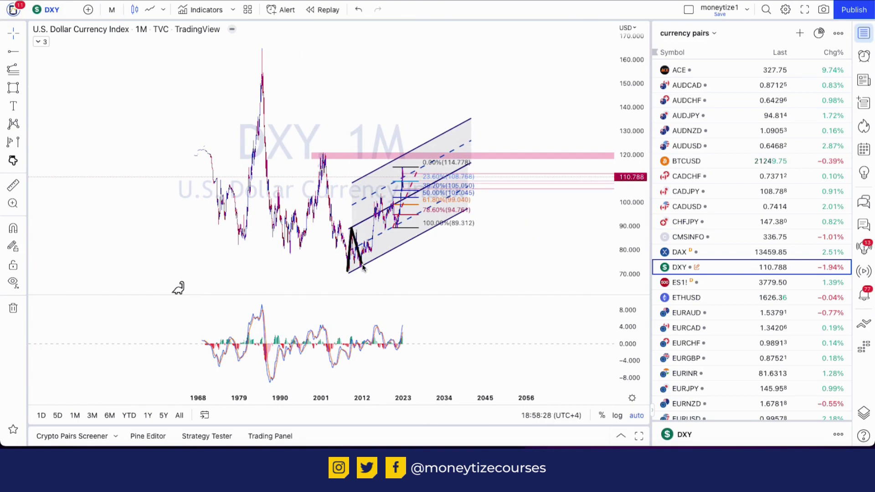
pyautogui.moveTo(364, 268)
pyautogui.mouseDown()
pyautogui.moveTo(382, 192)
pyautogui.moveTo(400, 226)
pyautogui.moveTo(413, 167)
pyautogui.mouseUp()
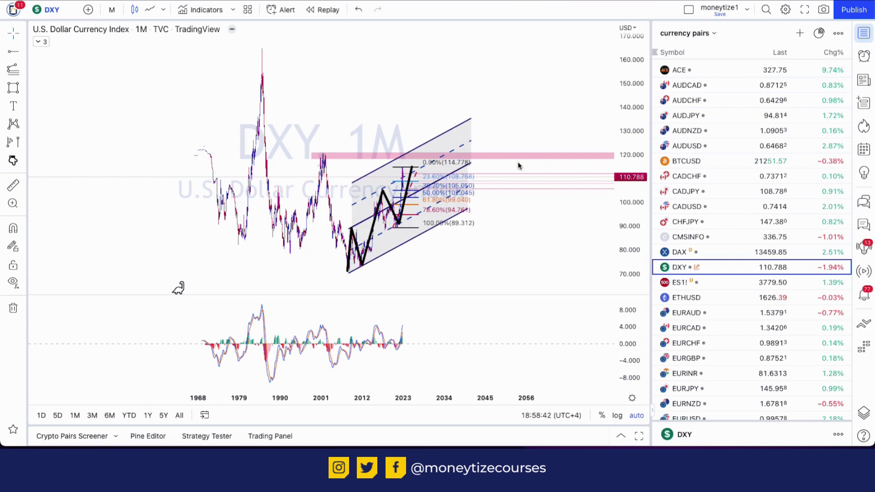
pyautogui.moveTo(309, 155); pyautogui.dragTo(541, 155)
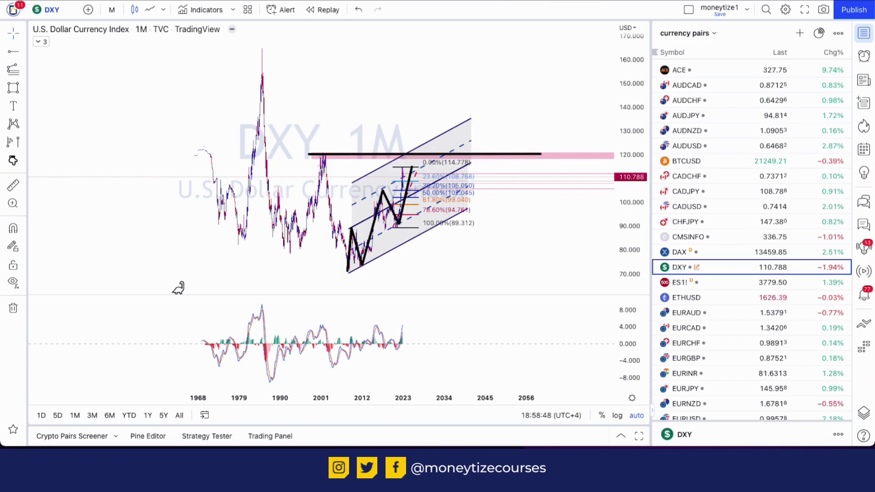
pyautogui.hotkey('ctrl', 'z')
pyautogui.hotkey('ctrl', 'z')
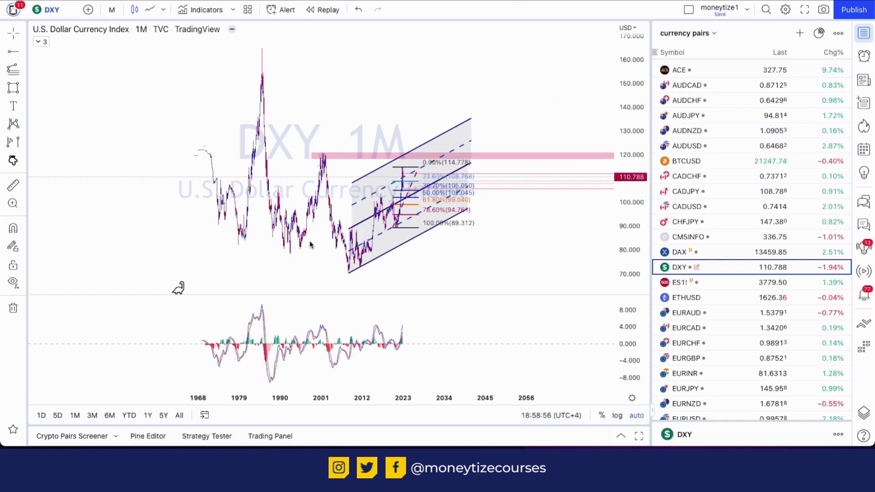
# Step: Trace the lower boundary and the solid midline of the rising channel with straight annotation lines
pyautogui.click(349, 273)
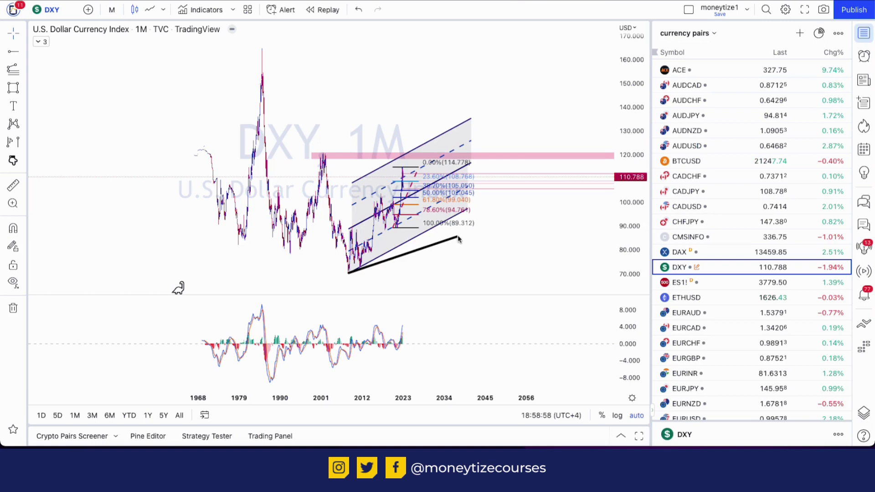
pyautogui.click(473, 206)
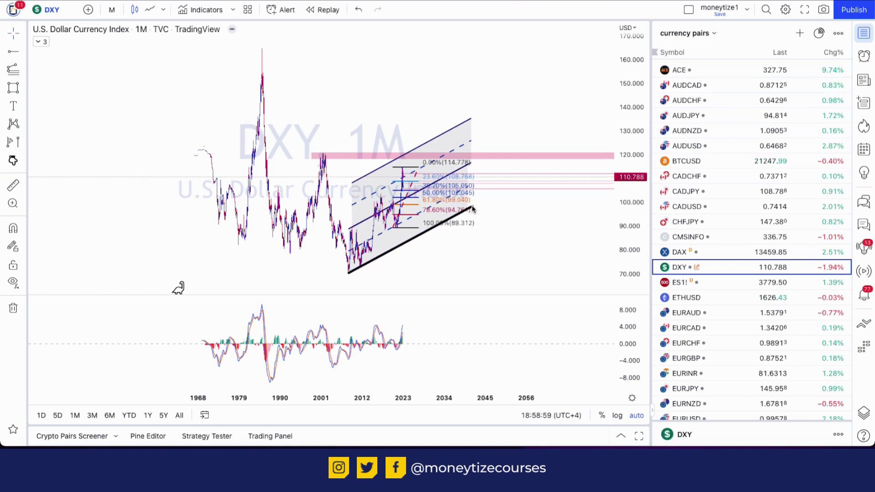
pyautogui.click(349, 229)
pyautogui.click(475, 162)
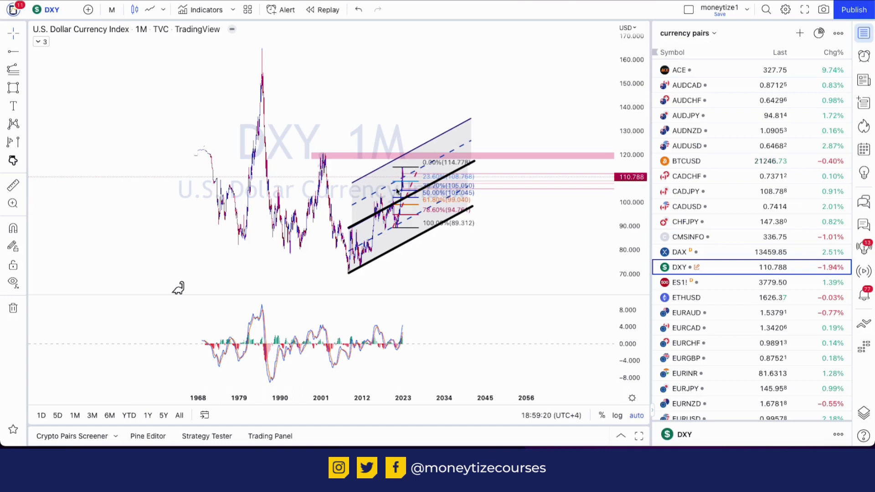
# Step: Mark horizontal levels at about 89, 103 and 115 plus a pullback line from the recent high, and clear all annotations
pyautogui.moveTo(388, 229); pyautogui.dragTo(430, 227)
pyautogui.moveTo(371, 196); pyautogui.dragTo(431, 196)
pyautogui.click(403, 167)
pyautogui.click(413, 193)
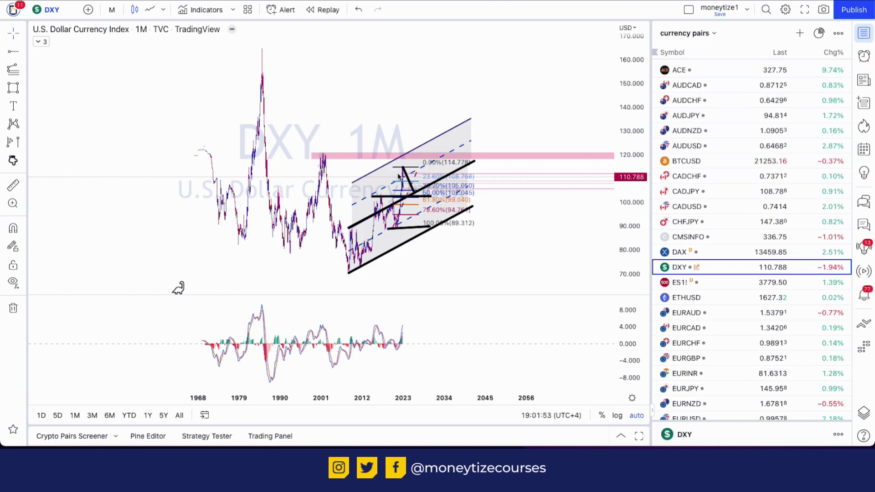
pyautogui.moveTo(393, 167); pyautogui.dragTo(433, 166)
pyautogui.press('Escape')
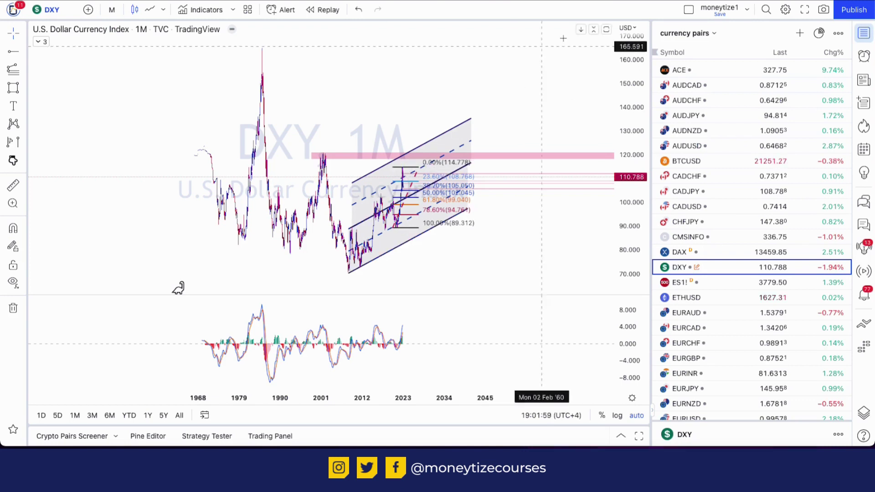
# Step: Mark a horizontal level at about 105 across the recent part of the monthly rising channel
pyautogui.click(314, 381)
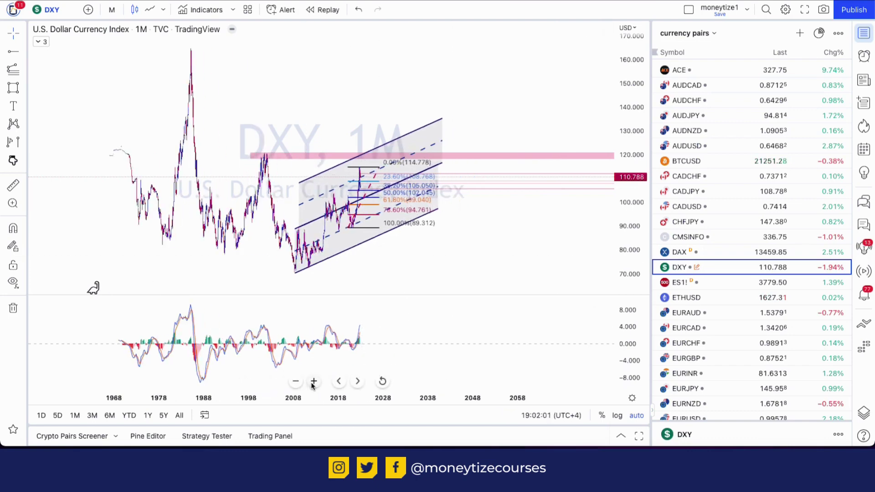
pyautogui.click(314, 381)
pyautogui.click(313, 381)
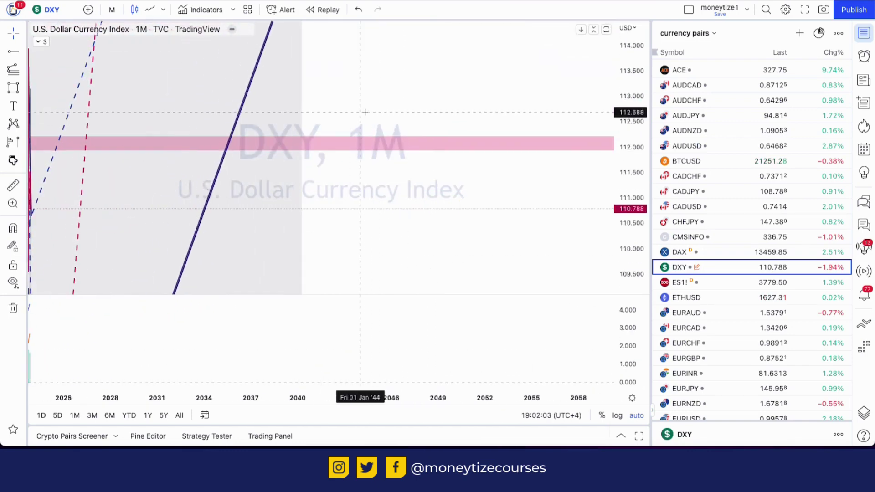
pyautogui.moveTo(201, 183); pyautogui.dragTo(369, 192)
pyautogui.moveTo(274, 264); pyautogui.dragTo(390, 263)
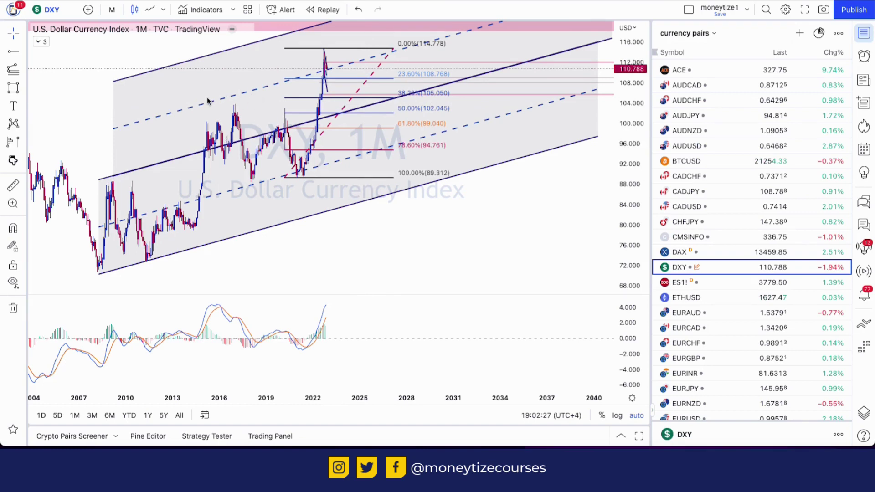
pyautogui.moveTo(207, 98)
pyautogui.mouseDown()
pyautogui.moveTo(436, 120)
pyautogui.moveTo(487, 97)
pyautogui.mouseUp()
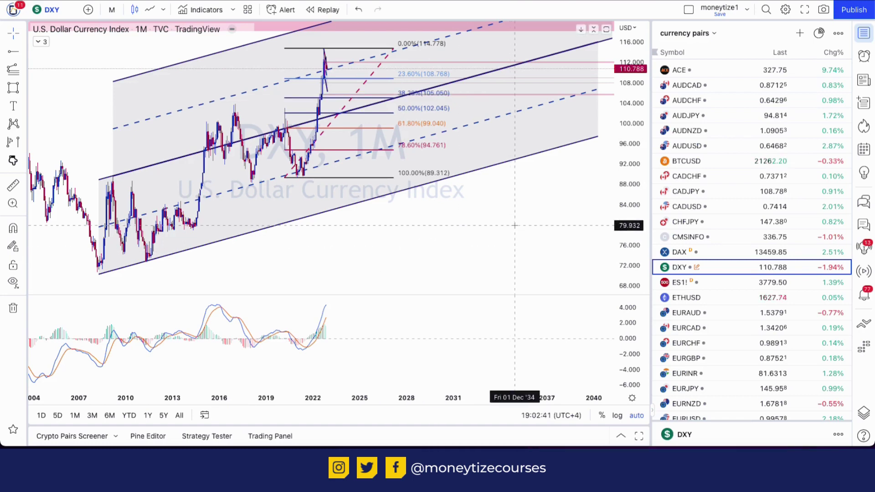
# Step: Switch the DXY chart to the 1-week interval and draw up and down arrows over the latest candles in the falling channel
pyautogui.write('1W')
pyautogui.press('Return')
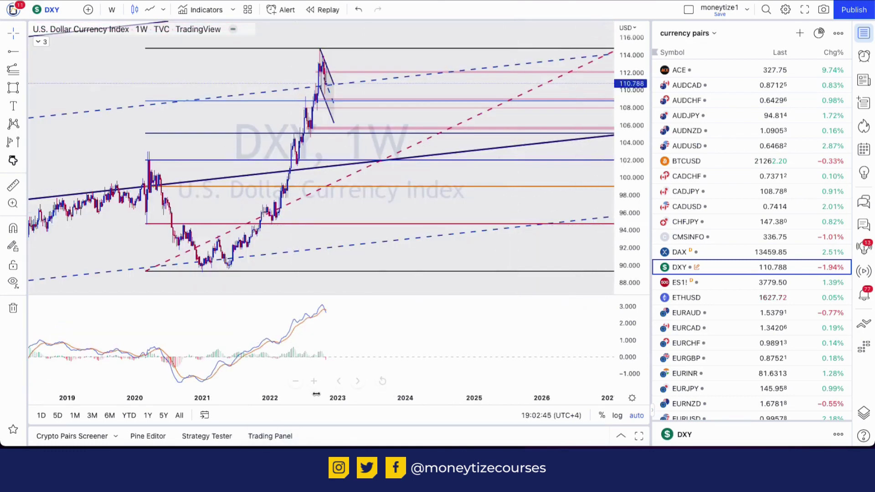
pyautogui.click(314, 381)
pyautogui.click(314, 381)
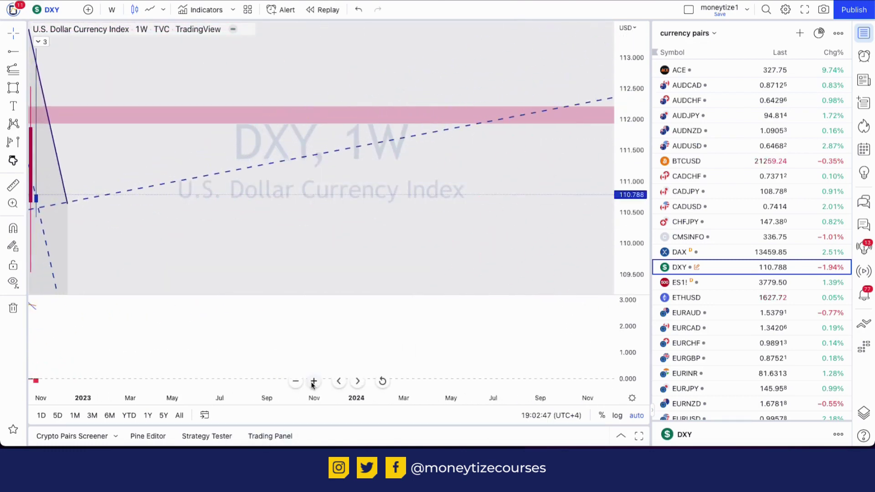
pyautogui.moveTo(73, 322); pyautogui.dragTo(345, 333)
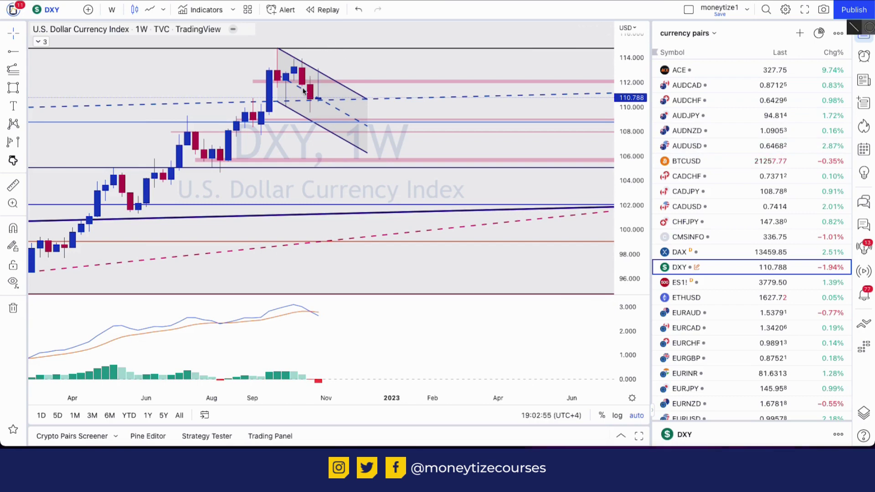
pyautogui.moveTo(310, 111)
pyautogui.mouseDown()
pyautogui.moveTo(320, 68)
pyautogui.moveTo(336, 120)
pyautogui.mouseUp()
pyautogui.moveTo(325, 111); pyautogui.dragTo(342, 105)
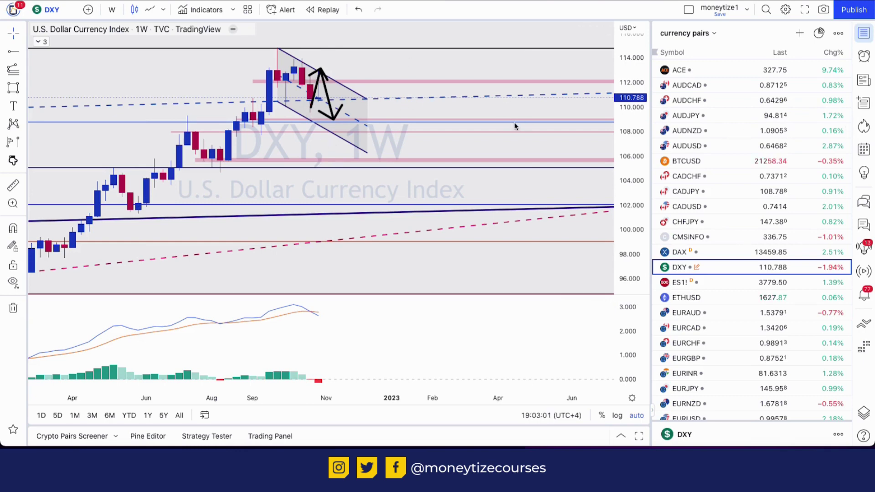
# Step: Draw horizontal arrows along the support levels at about 108.7 and 105.5 on the weekly chart, and clear all annotations
pyautogui.moveTo(447, 123); pyautogui.dragTo(616, 124)
pyautogui.moveTo(599, 107); pyautogui.dragTo(617, 123)
pyautogui.moveTo(600, 143); pyautogui.dragTo(618, 127)
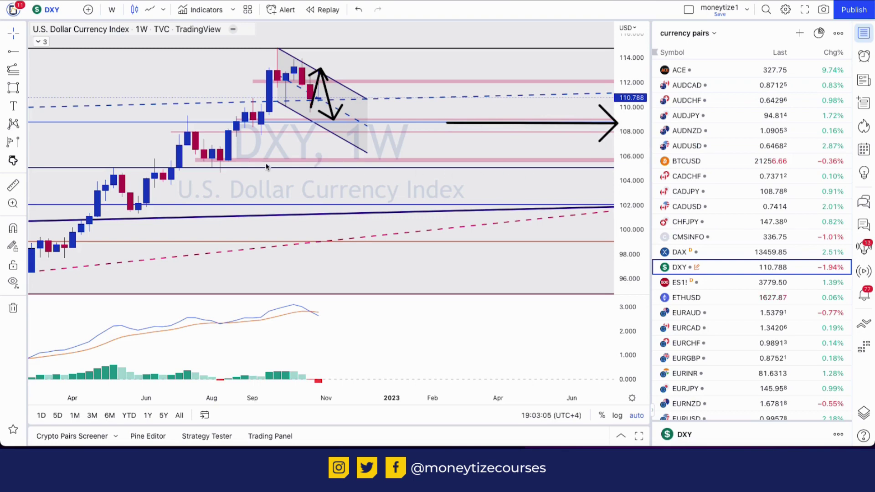
pyautogui.moveTo(227, 165); pyautogui.dragTo(619, 161)
pyautogui.moveTo(601, 143); pyautogui.dragTo(620, 161)
pyautogui.moveTo(602, 181); pyautogui.dragTo(620, 162)
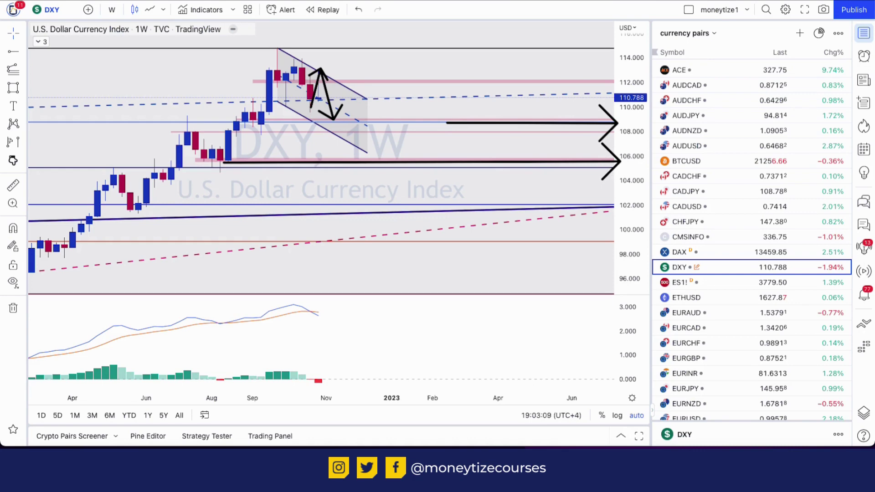
pyautogui.press('Escape')
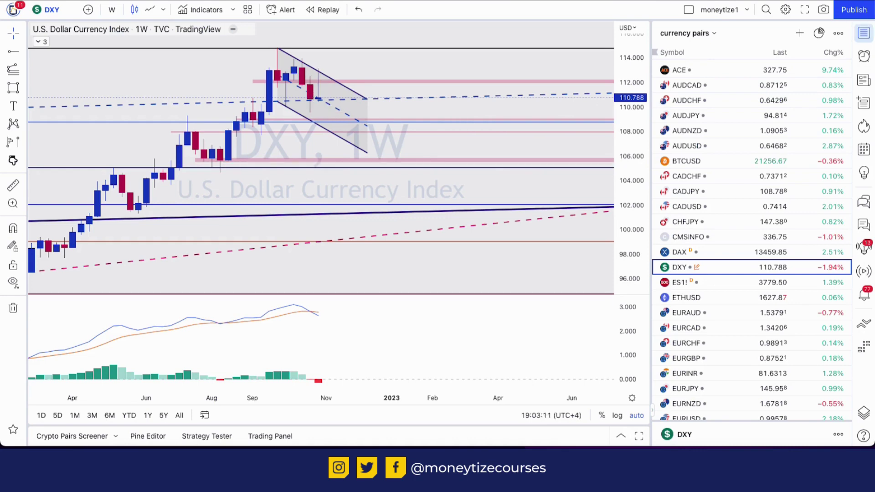
# Step: Set the chart interval to 1 day and mark the decline beside the latest daily candle
pyautogui.write('1')
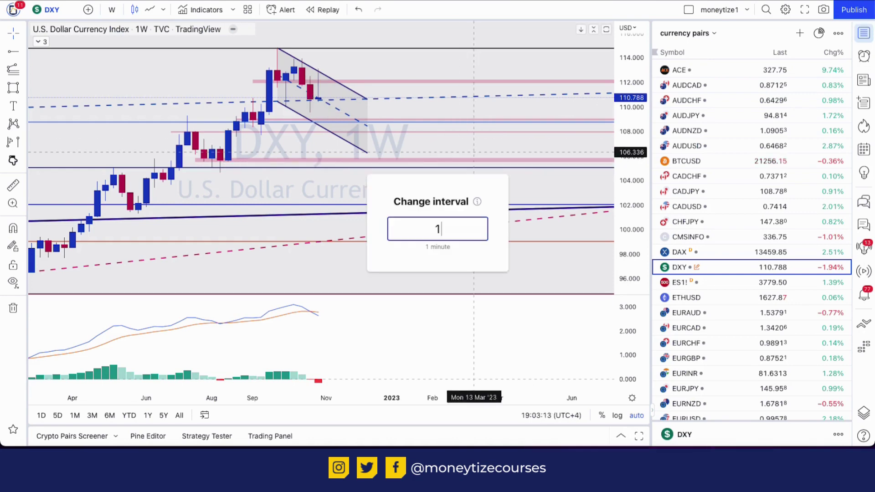
pyautogui.write('d')
pyautogui.press('Return')
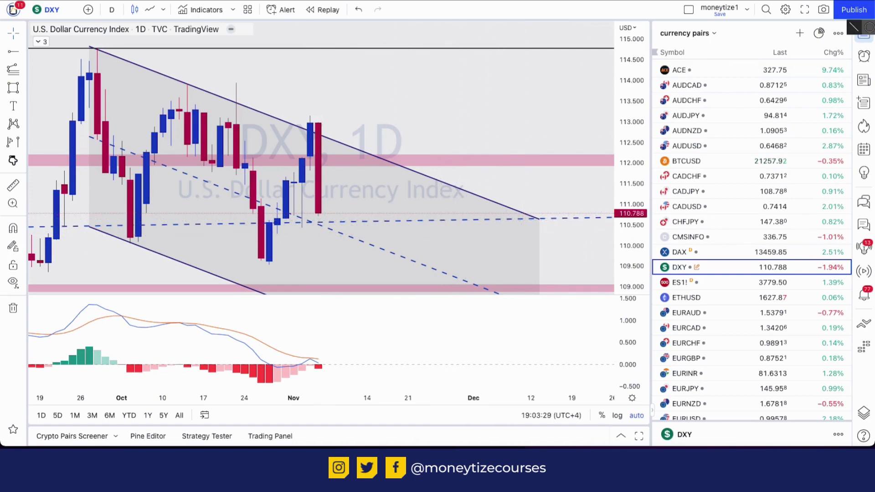
pyautogui.moveTo(327, 110)
pyautogui.mouseDown()
pyautogui.moveTo(294, 117)
pyautogui.moveTo(339, 144)
pyautogui.mouseUp()
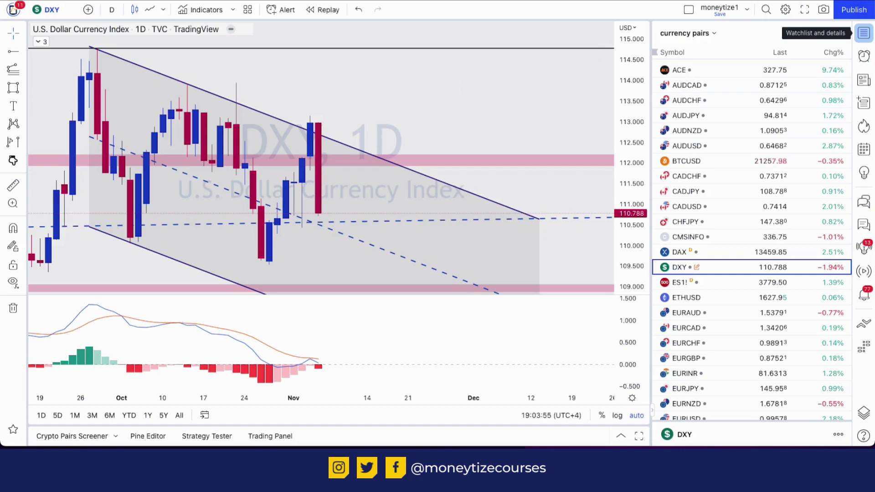
# Step: Set the DXY chart interval to 4 hours with the recent swings of the falling channel in view
pyautogui.write('4h')
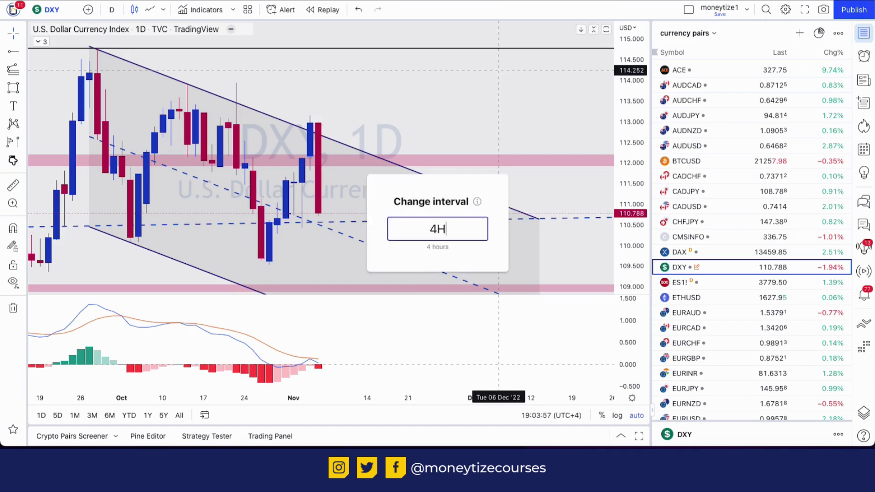
pyautogui.press('Return')
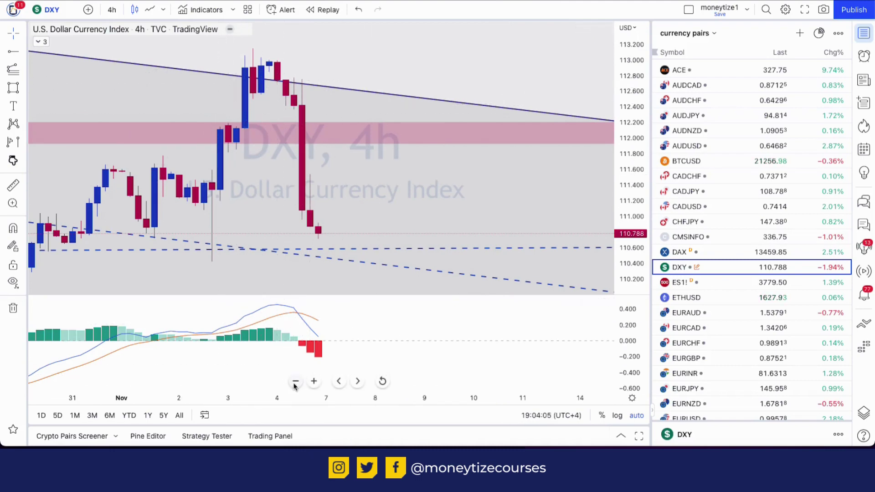
pyautogui.click(296, 381)
pyautogui.hscroll(3, 385, 128)
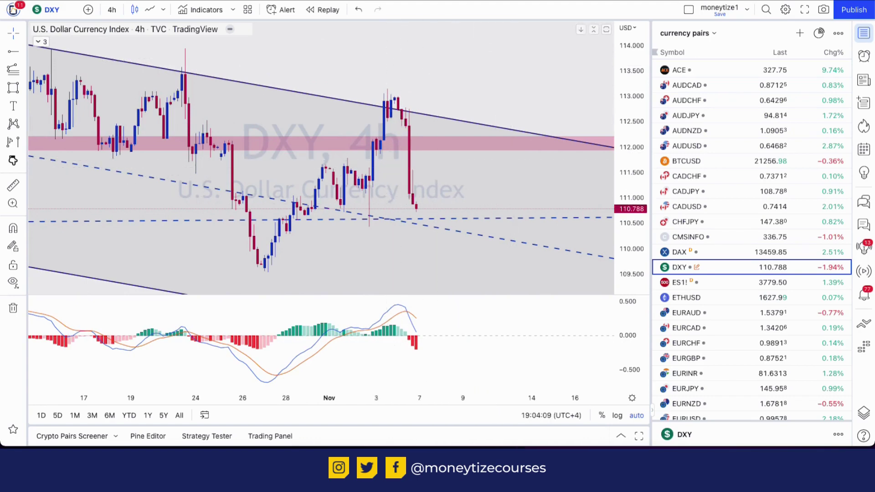
# Step: Change the candles to a line chart and draw a horizontal support line at about 110.85 from the early November low
pyautogui.click(149, 10)
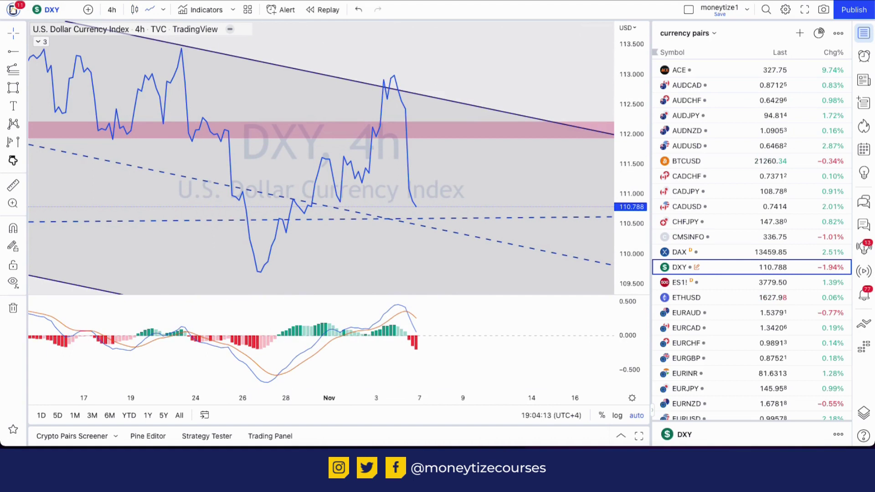
pyautogui.moveTo(325, 204); pyautogui.dragTo(591, 201)
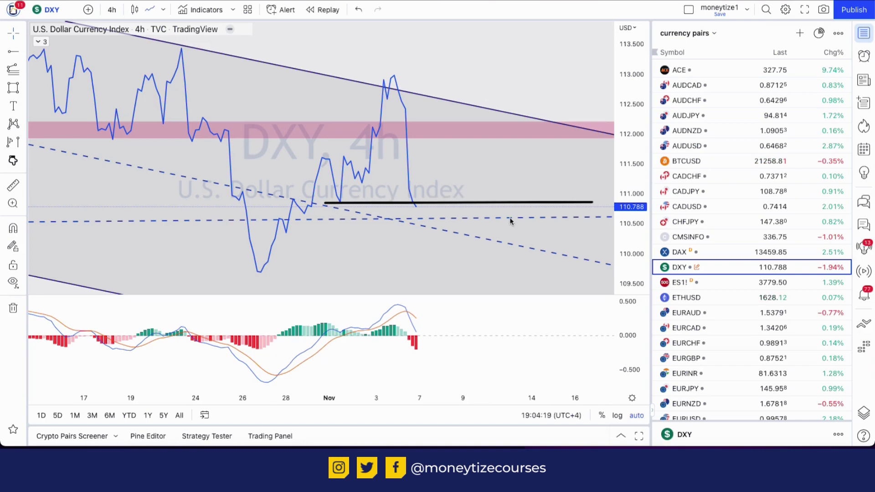
# Step: Draw a projected path from about 110.85 up to 112.1 and down to 109.8, and a horizontal line at the 113.0 high
pyautogui.click(420, 202)
pyautogui.click(469, 128)
pyautogui.doubleClick(555, 264)
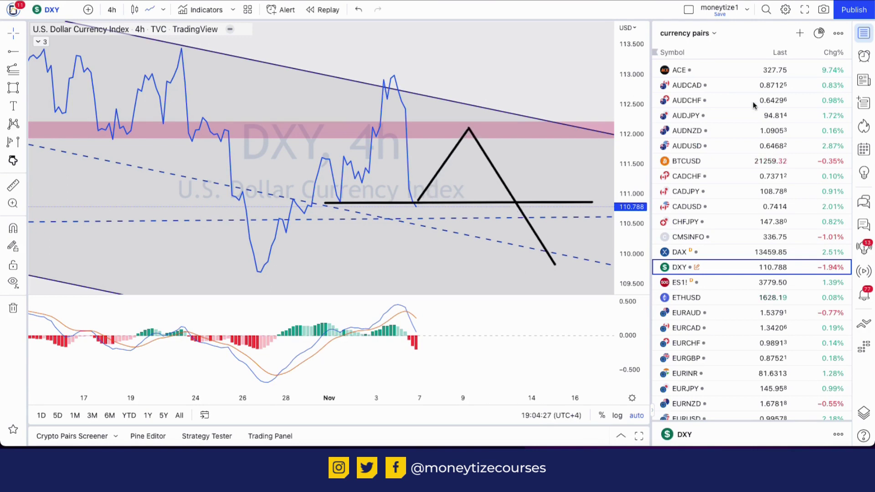
pyautogui.click(331, 75)
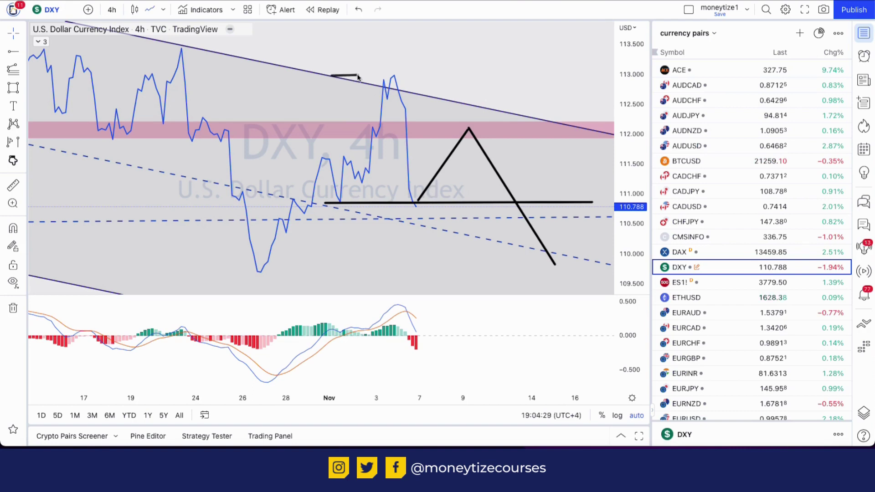
pyautogui.click(600, 79)
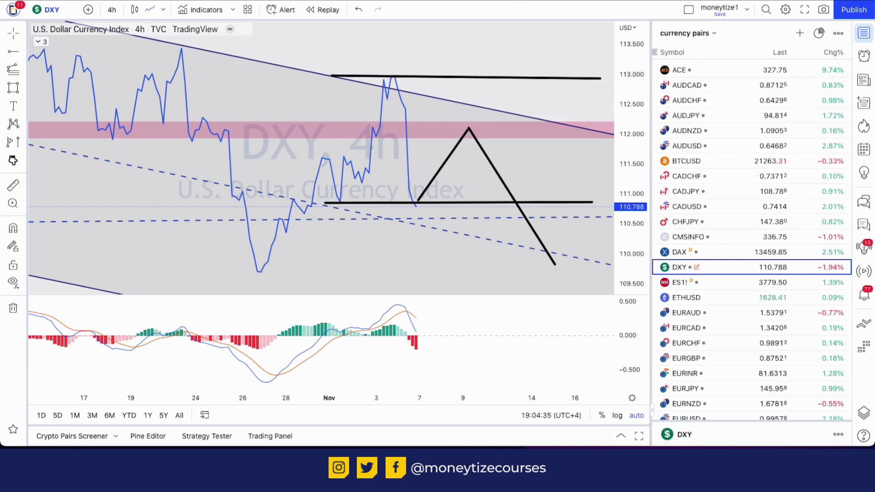
pyautogui.press('Escape')
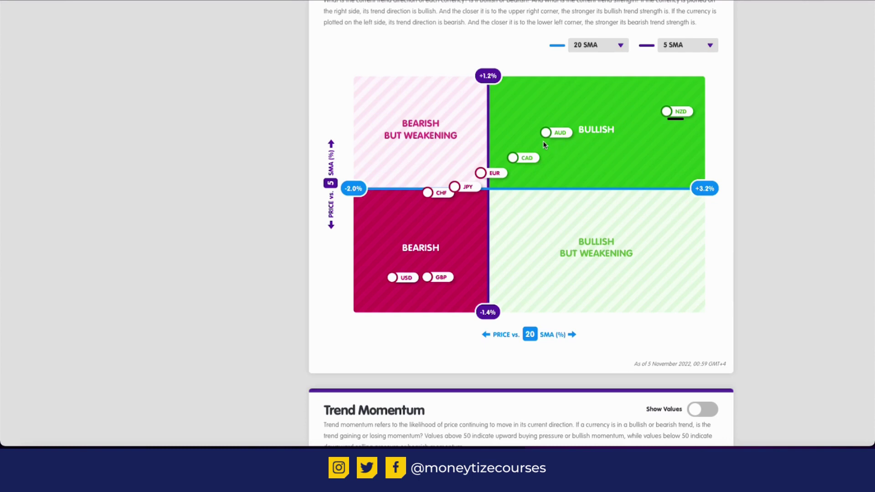
# Step: Mark the bullish quadrant of the currency trend map, and return to the weekly DXY chart in TradingView with the annotations cleared
pyautogui.moveTo(579, 145); pyautogui.dragTo(580, 143)
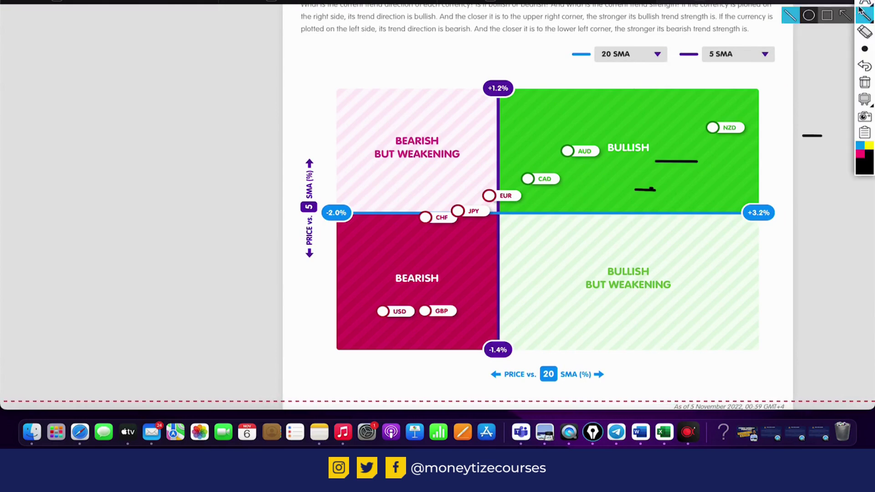
pyautogui.press('Escape')
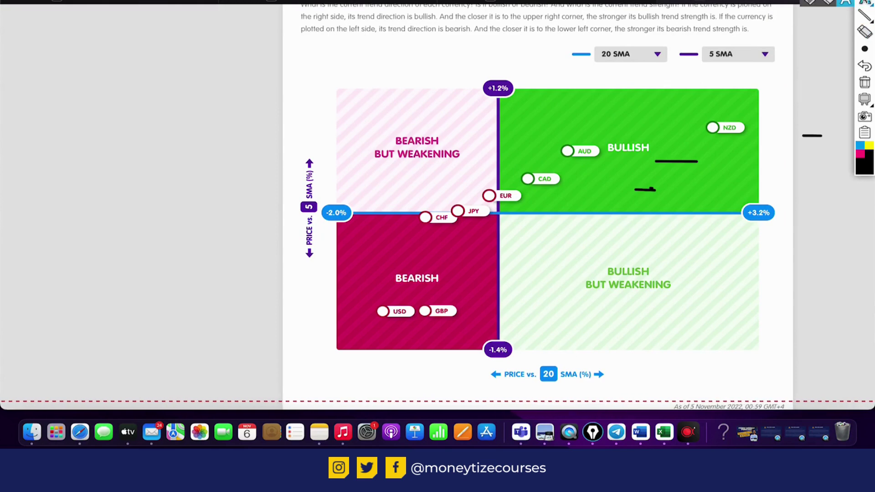
pyautogui.click(293, 2)
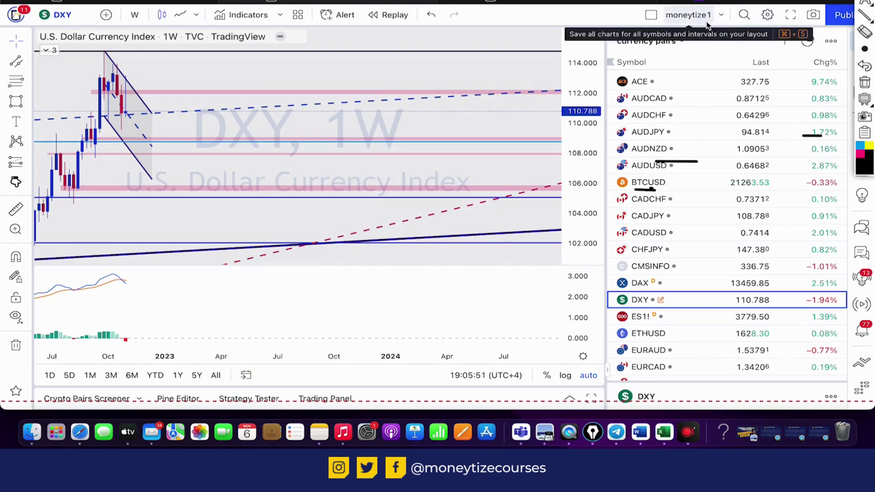
pyautogui.click(868, 84)
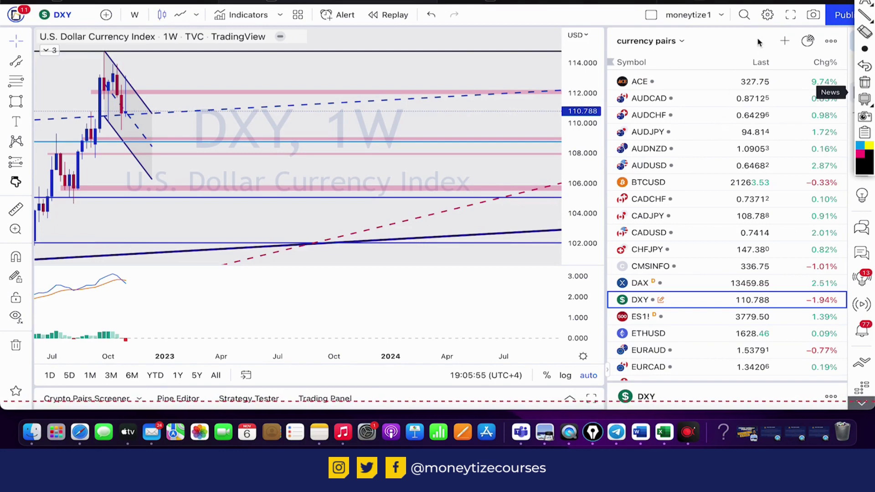
# Step: Find the FXCM GBPAUD pair in the currency pairs watchlist and open its weekly chart
pyautogui.click(785, 41)
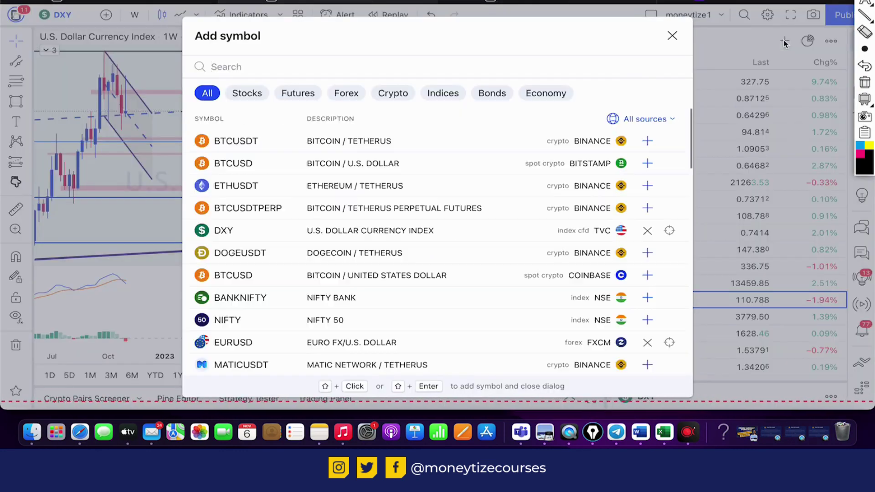
pyautogui.write('GBPAUD')
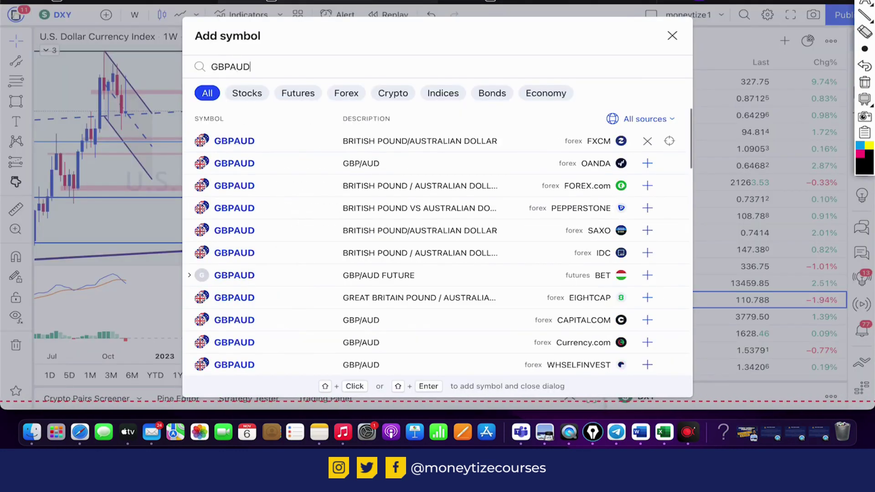
pyautogui.click(665, 144)
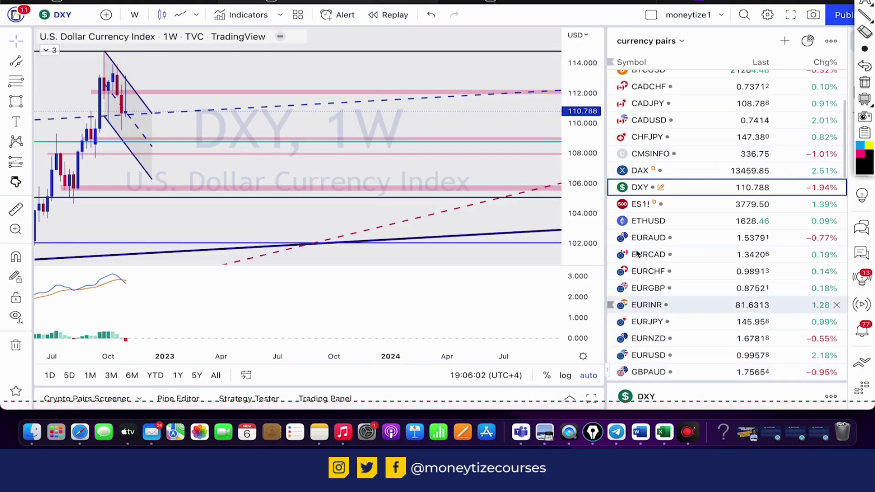
pyautogui.click(705, 372)
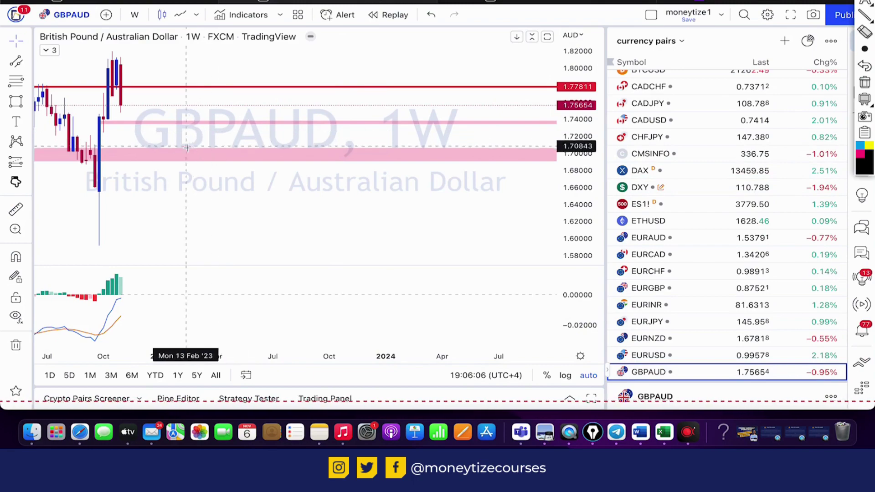
# Step: Mark the GBPAUD divergence with a line along the 2022 price lows from about 1.74 to 1.59 and lines along the MACD lows
pyautogui.moveTo(159, 187); pyautogui.dragTo(355, 202)
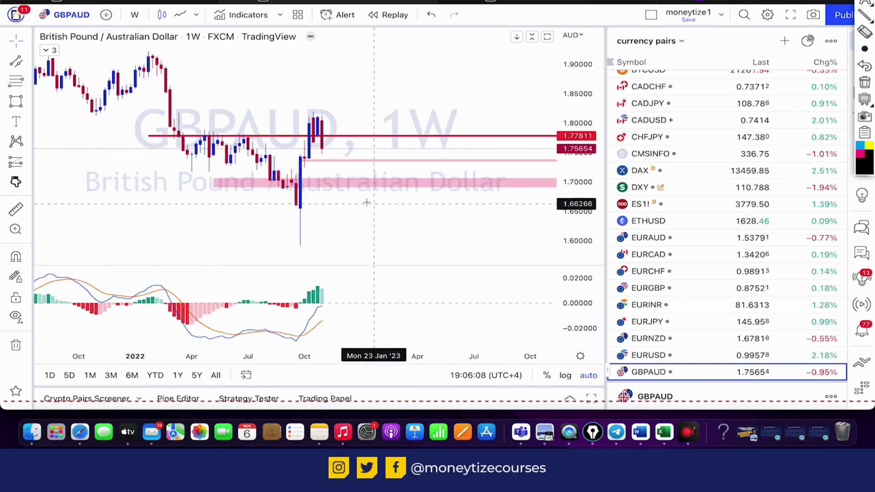
pyautogui.click(266, 338)
pyautogui.click(267, 338)
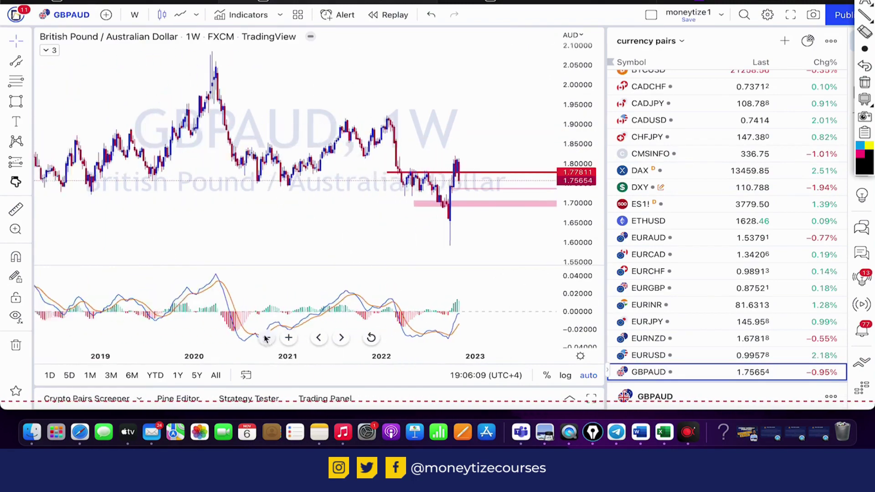
pyautogui.scroll(-2, 387, 319)
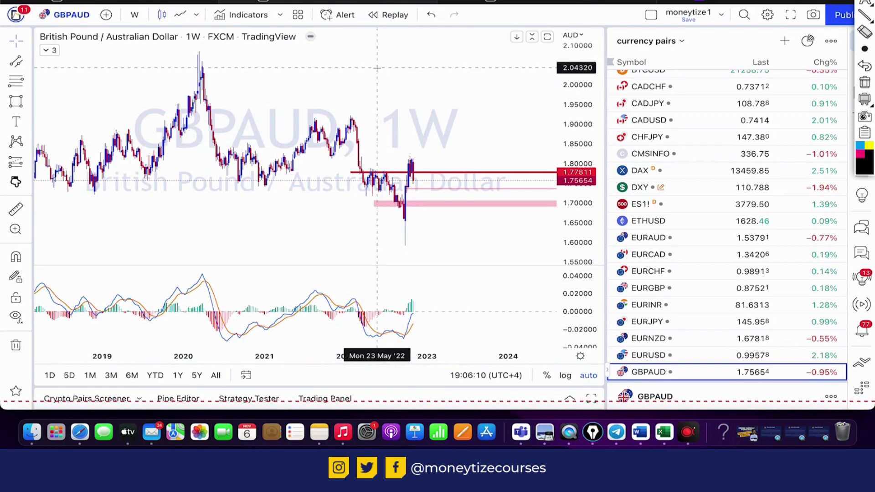
pyautogui.click(864, 15)
pyautogui.moveTo(359, 188)
pyautogui.mouseDown()
pyautogui.moveTo(382, 231)
pyautogui.moveTo(407, 248)
pyautogui.mouseUp()
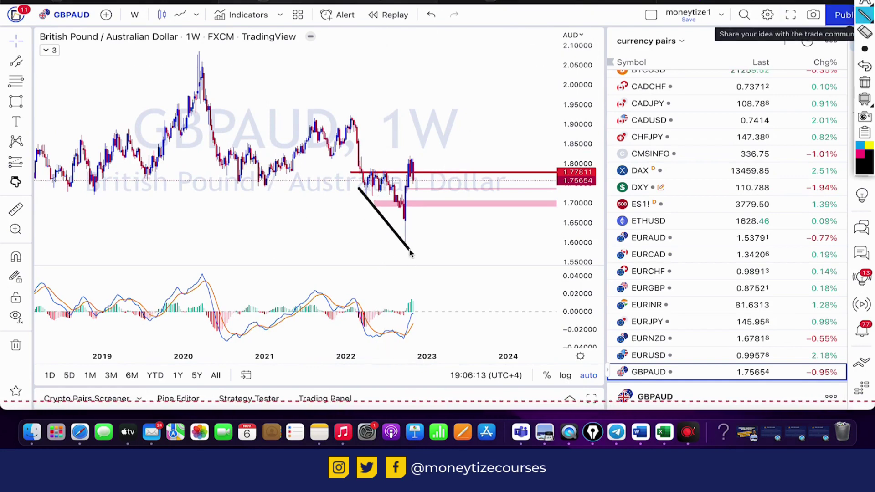
pyautogui.moveTo(365, 327)
pyautogui.mouseDown()
pyautogui.moveTo(404, 315)
pyautogui.moveTo(386, 338)
pyautogui.moveTo(416, 339)
pyautogui.mouseUp()
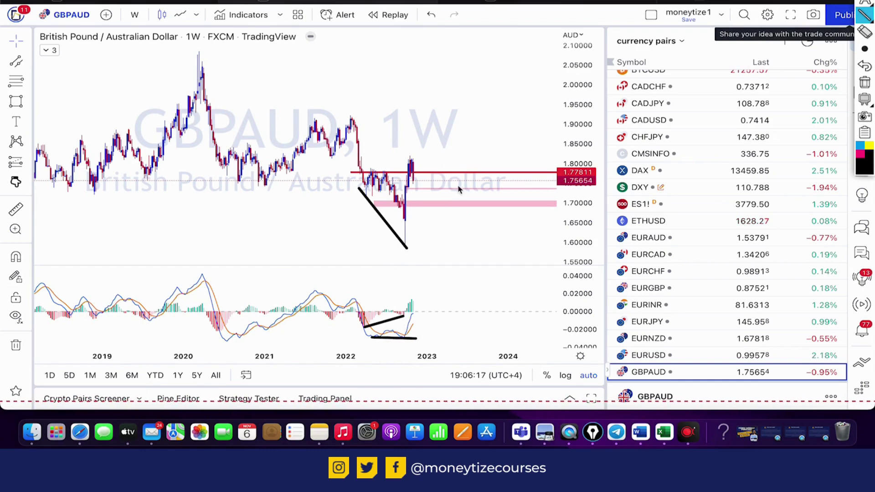
# Step: Trace the recent GBPAUD highs and swings with a neckline at about 1.78, and project a dip to about 1.73 and rise to 1.93
pyautogui.moveTo(371, 170); pyautogui.dragTo(423, 155)
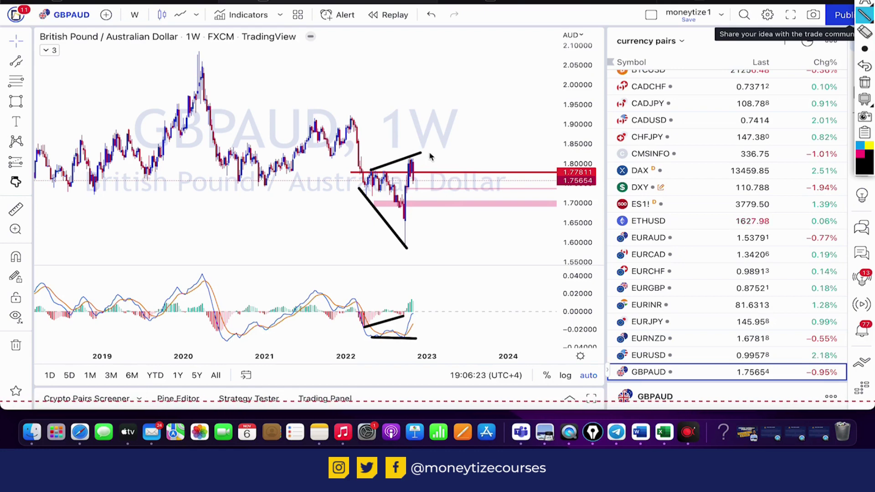
pyautogui.moveTo(351, 118)
pyautogui.mouseDown()
pyautogui.moveTo(369, 200)
pyautogui.moveTo(382, 182)
pyautogui.moveTo(398, 238)
pyautogui.moveTo(410, 160)
pyautogui.moveTo(392, 174)
pyautogui.moveTo(372, 173)
pyautogui.moveTo(468, 171)
pyautogui.mouseUp()
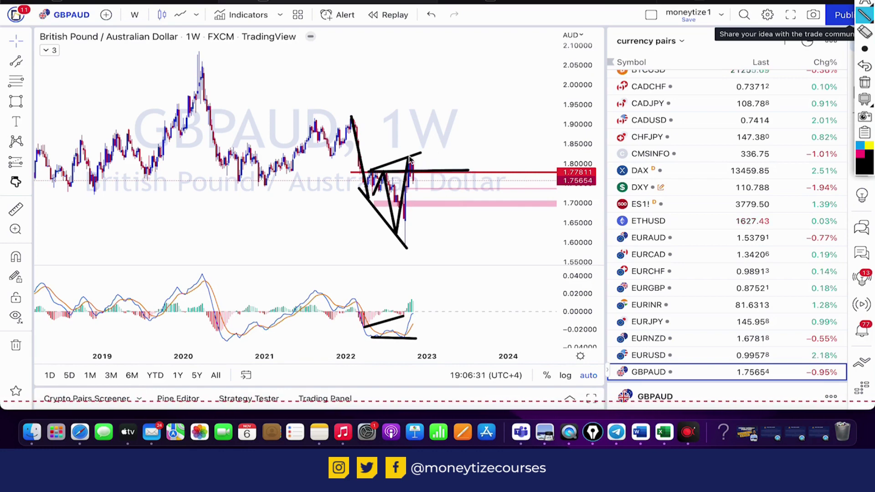
pyautogui.moveTo(410, 159)
pyautogui.mouseDown()
pyautogui.moveTo(433, 190)
pyautogui.moveTo(498, 114)
pyautogui.mouseUp()
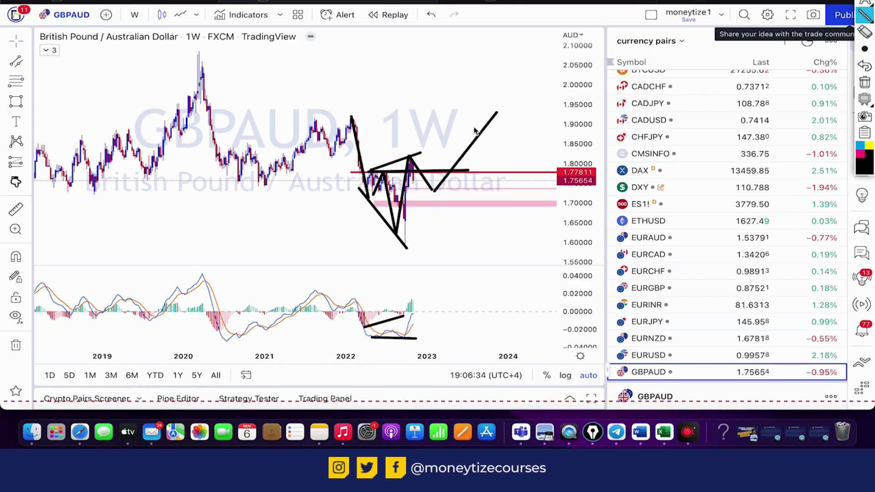
# Step: Clear all annotations from the GBPAUD chart and set the annotation pen to the thinnest stroke
pyautogui.click(865, 83)
pyautogui.click(865, 48)
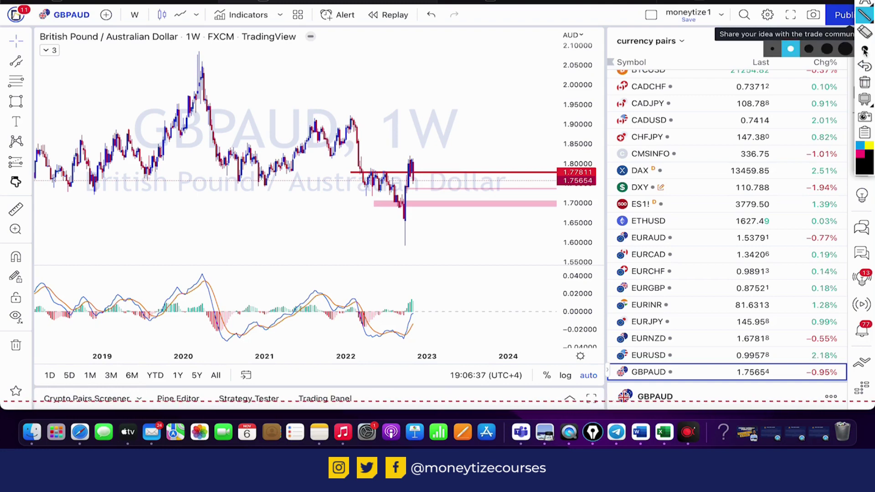
pyautogui.click(770, 50)
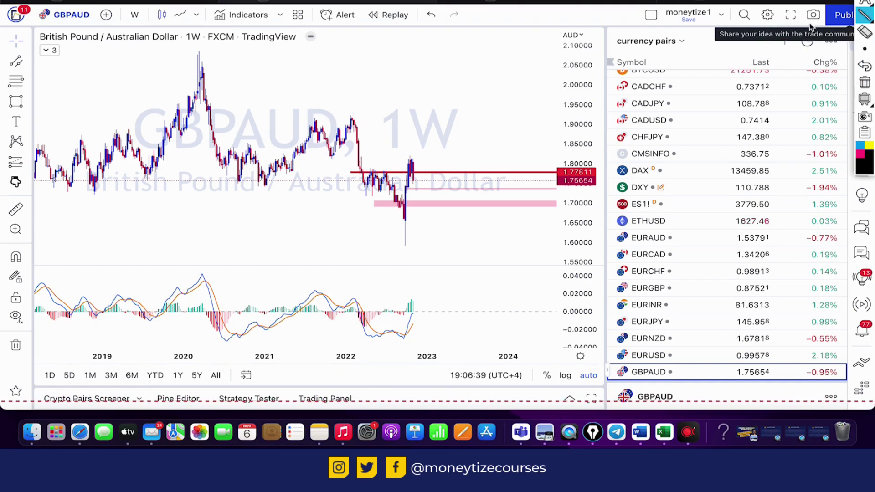
pyautogui.click(865, 14)
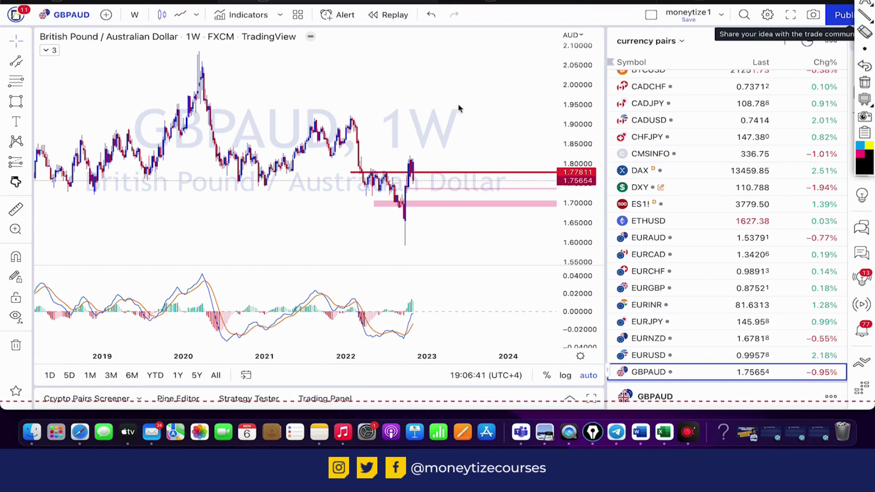
# Step: Draw a Fibonacci retracement on weekly GBPAUD from the 2022 low at 1.59105 to the recent high at 1.82139
pyautogui.click(20, 85)
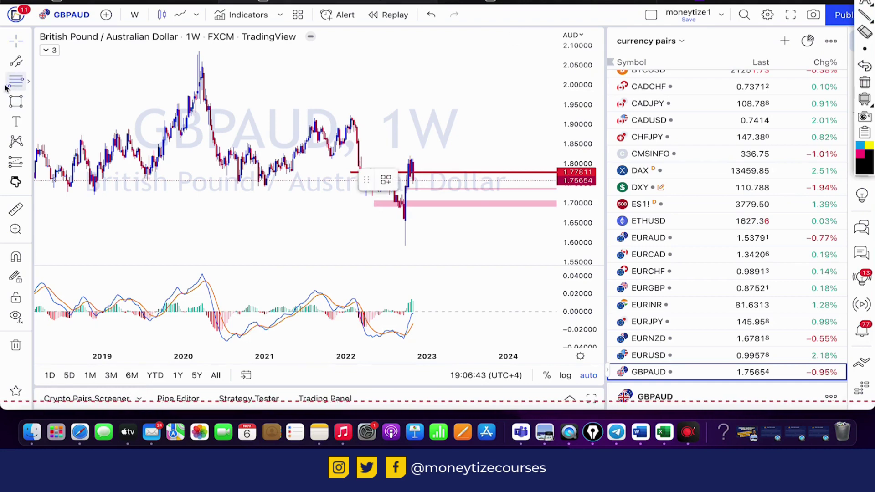
pyautogui.click(386, 246)
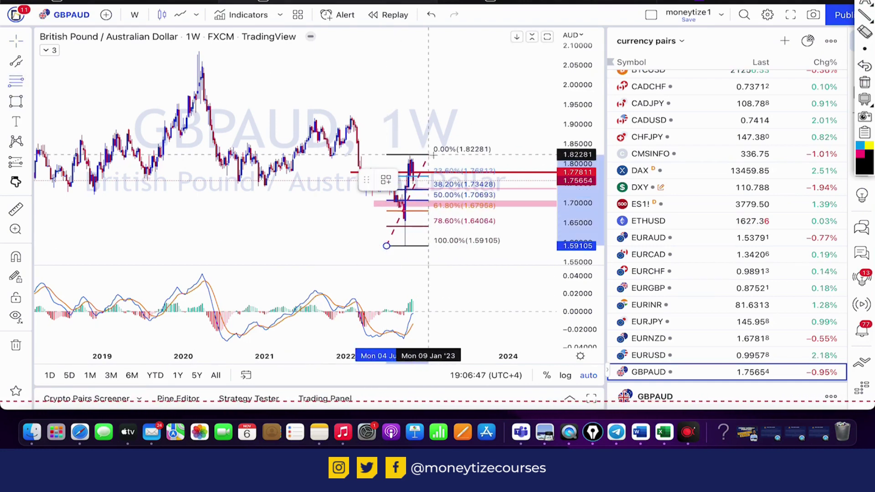
pyautogui.click(436, 155)
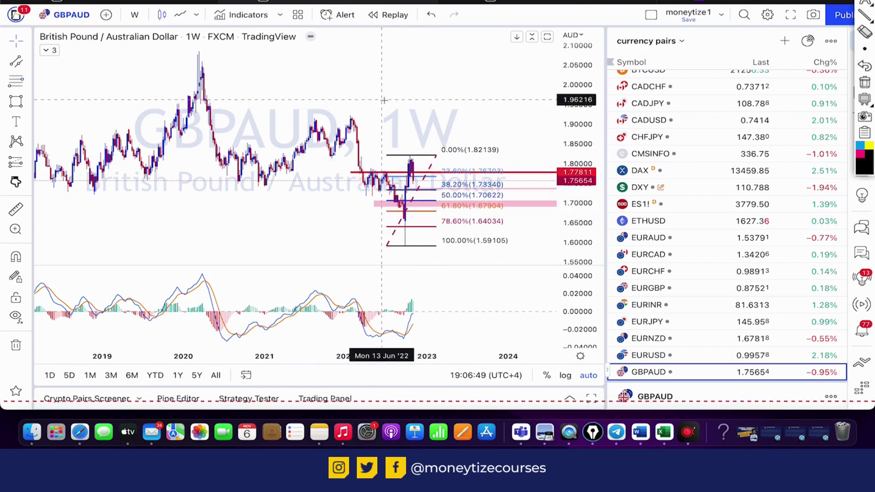
# Step: Draw a rectangle around the pink support zone just below the 50% retracement, from about 1.705 to 1.69
pyautogui.click(288, 338)
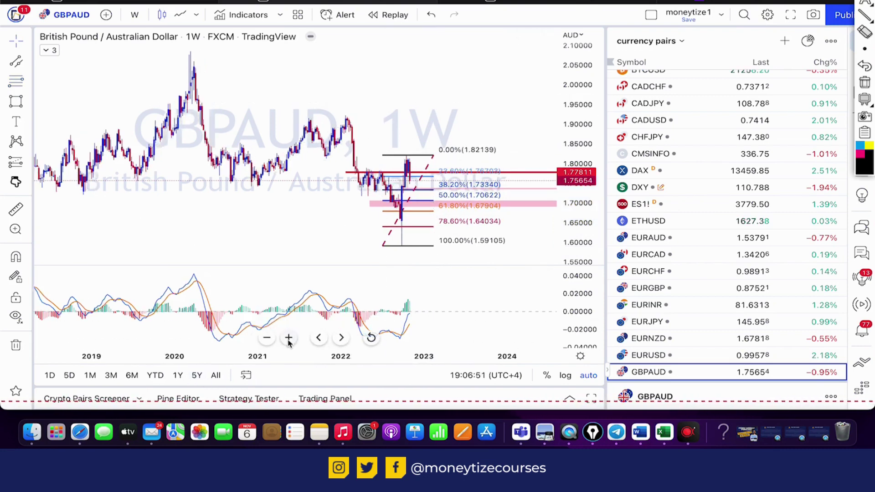
pyautogui.click(288, 338)
pyautogui.moveTo(260, 68); pyautogui.dragTo(504, 69)
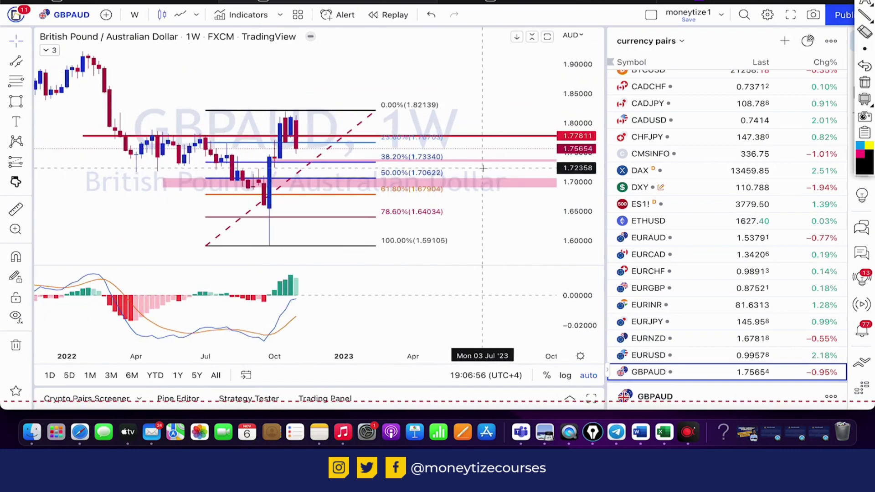
pyautogui.click(305, 166)
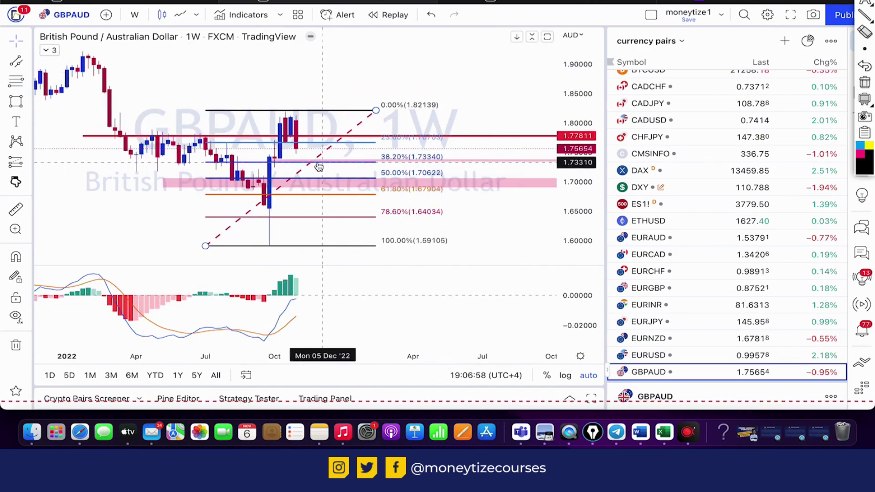
pyautogui.click(355, 176)
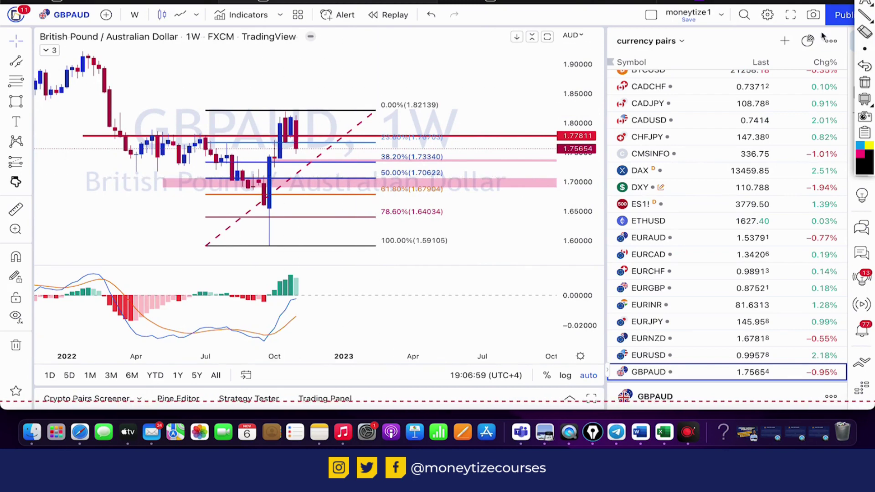
pyautogui.click(865, 15)
pyautogui.click(826, 16)
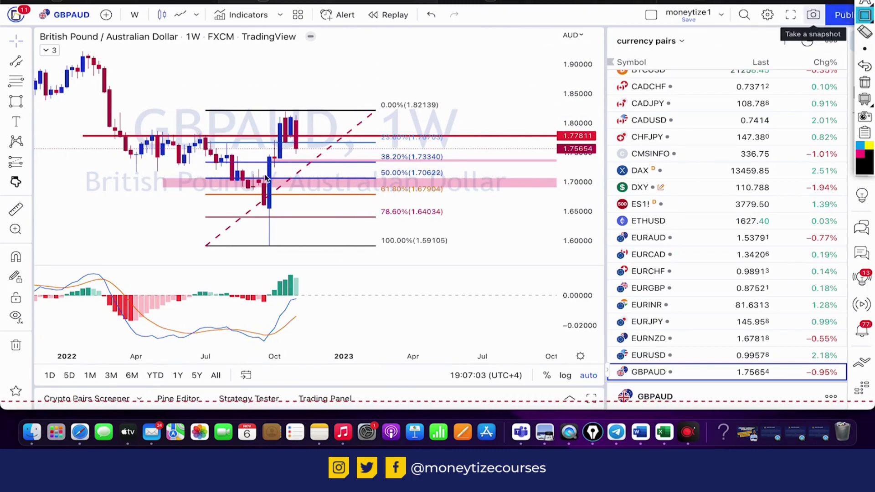
pyautogui.moveTo(213, 179); pyautogui.dragTo(413, 187)
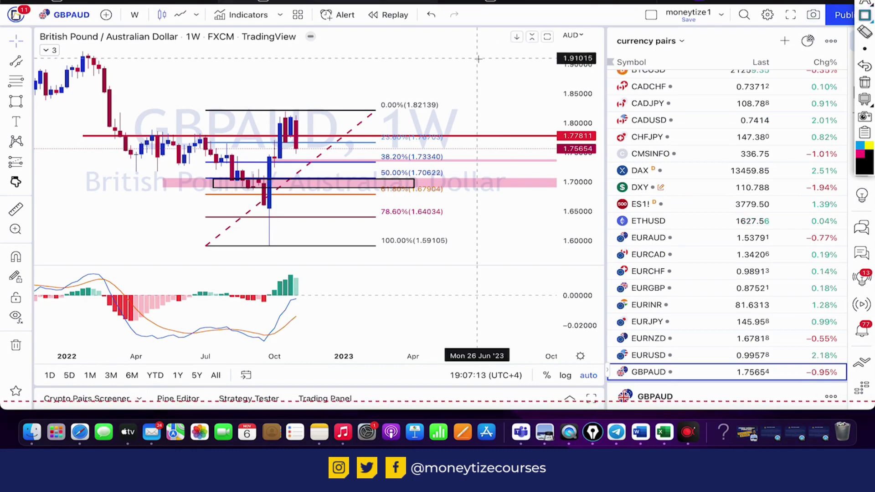
# Step: Clear the rectangle annotation and add a Fixed Range Volume Profile to weekly GBPAUD from 8 Aug 2022 to the latest candle
pyautogui.click(865, 83)
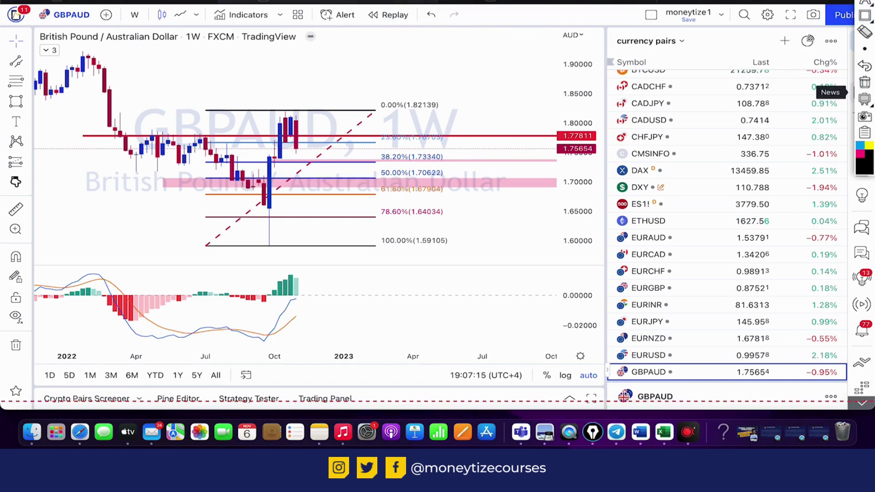
pyautogui.click(28, 164)
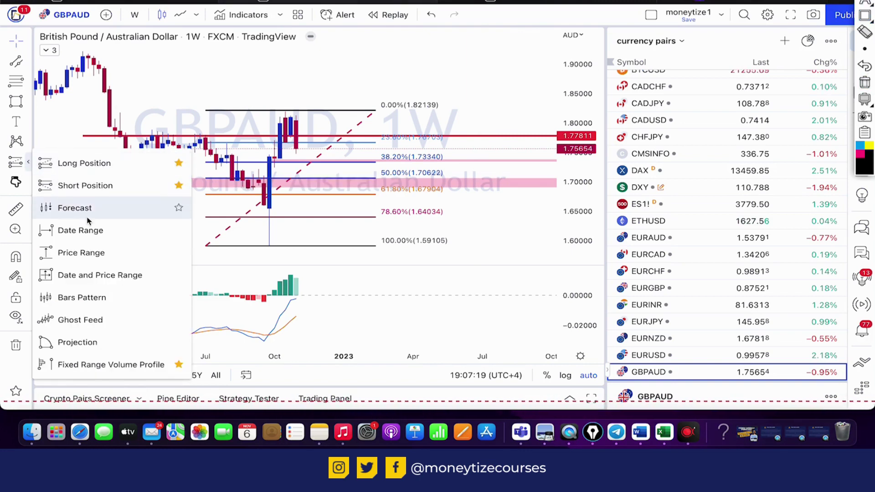
pyautogui.click(87, 366)
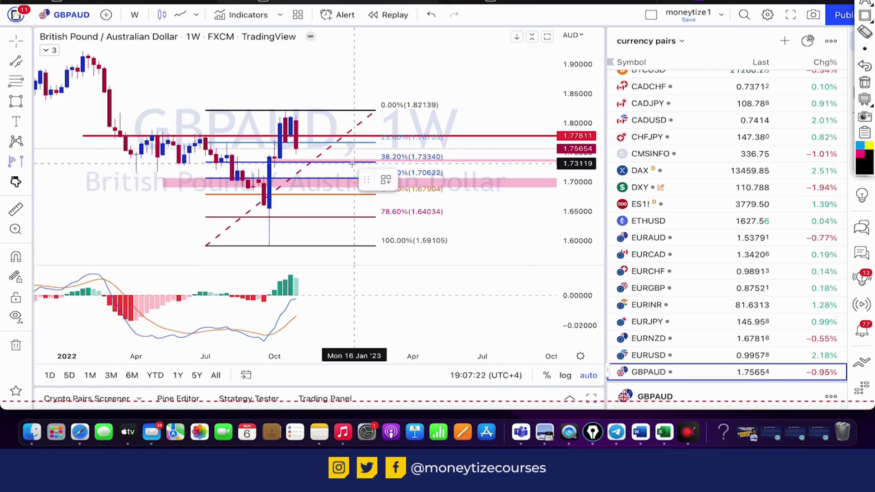
pyautogui.click(232, 246)
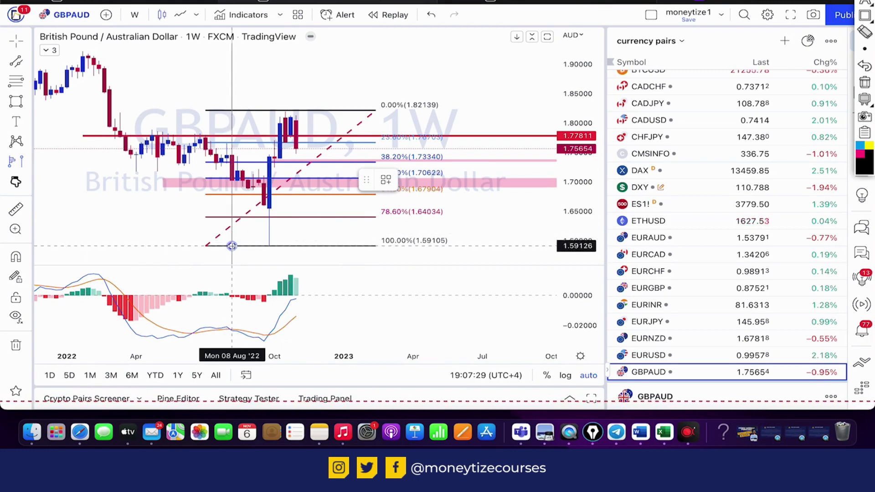
pyautogui.click(369, 110)
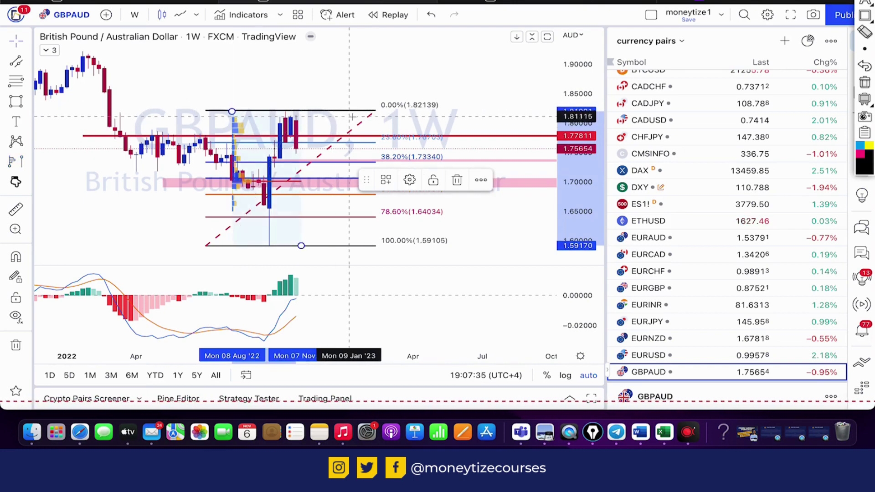
pyautogui.click(474, 115)
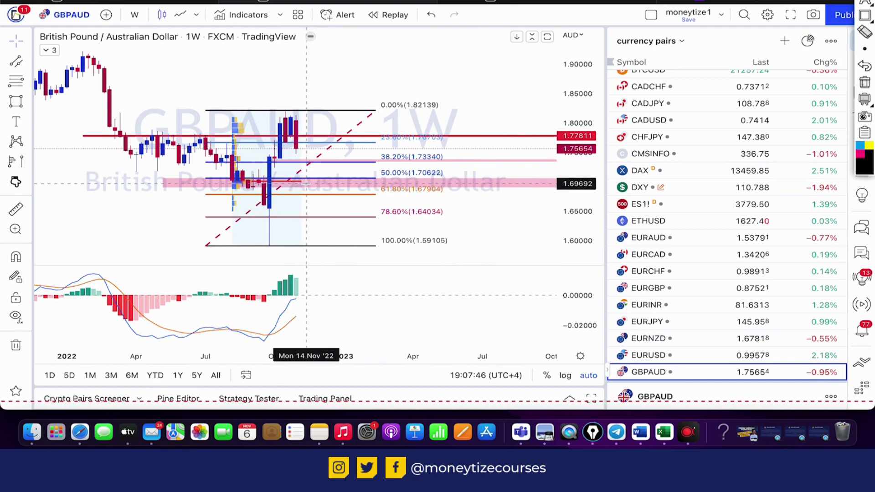
# Step: Draw arrows projecting a GBPAUD drop to the 61.8% retracement near 1.68 and a rebound to about 1.83, and clear them
pyautogui.click(865, 15)
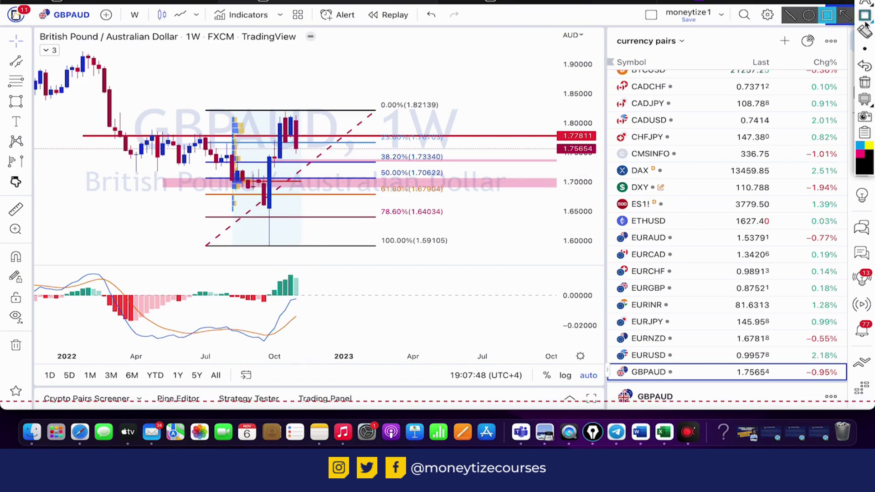
pyautogui.click(849, 16)
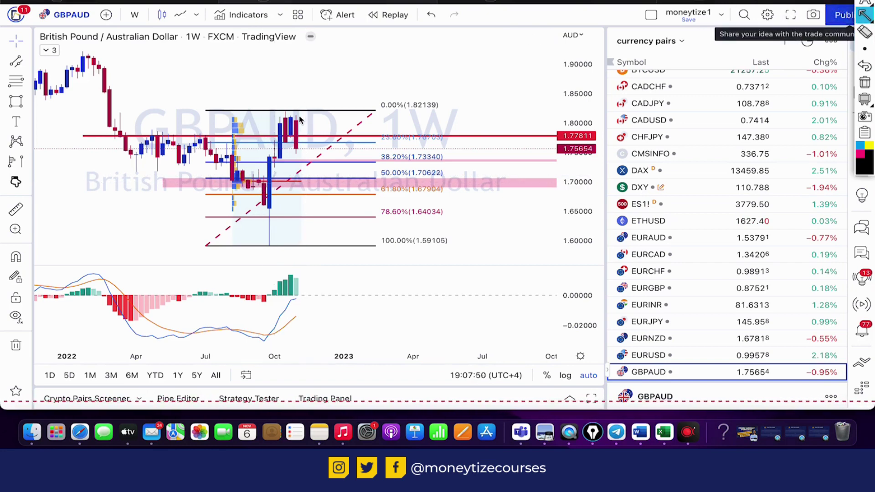
pyautogui.moveTo(299, 115); pyautogui.dragTo(343, 198)
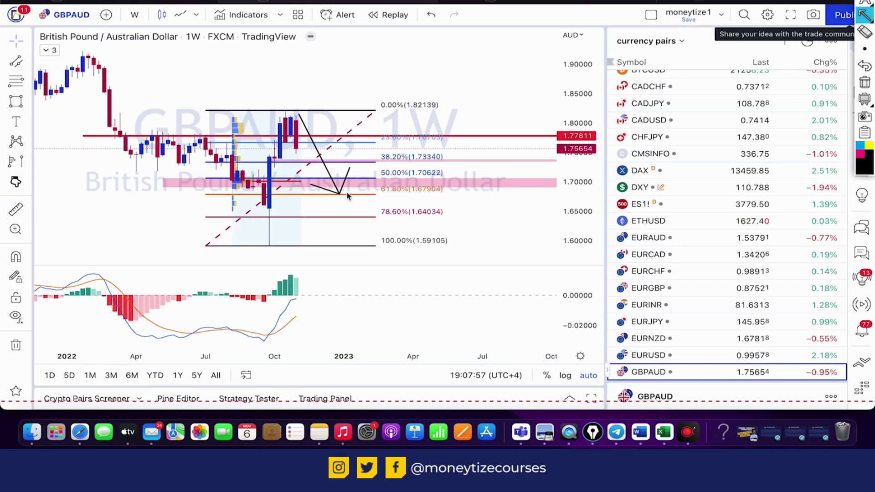
pyautogui.moveTo(346, 195); pyautogui.dragTo(409, 103)
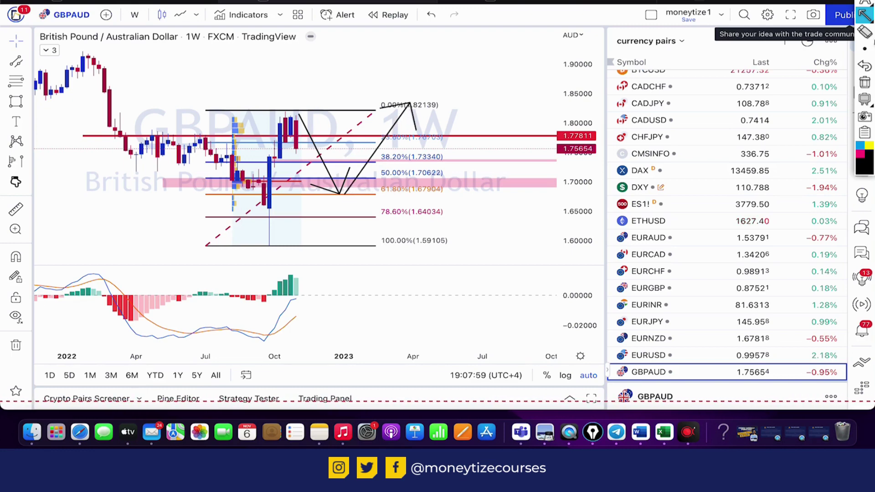
pyautogui.click(865, 82)
pyautogui.press('Escape')
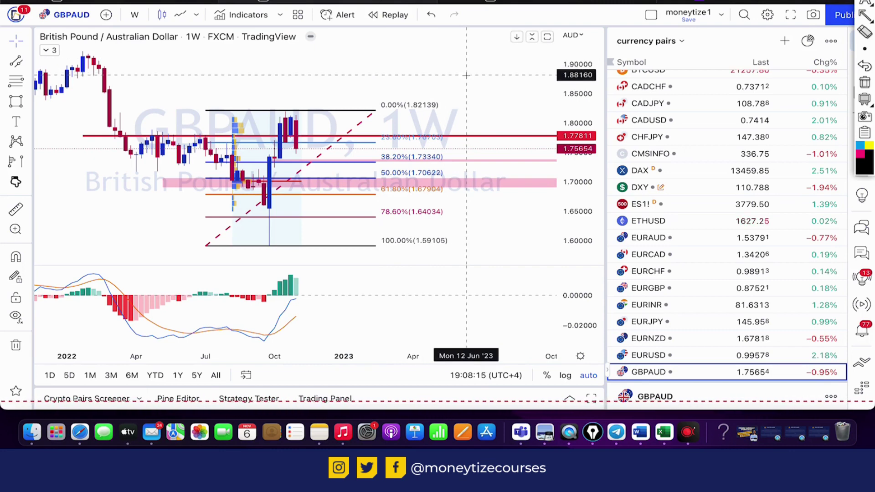
# Step: Switch the GBPAUD chart to the 1D interval and delete the fixed range volume profile
pyautogui.write('1D')
pyautogui.press('Return')
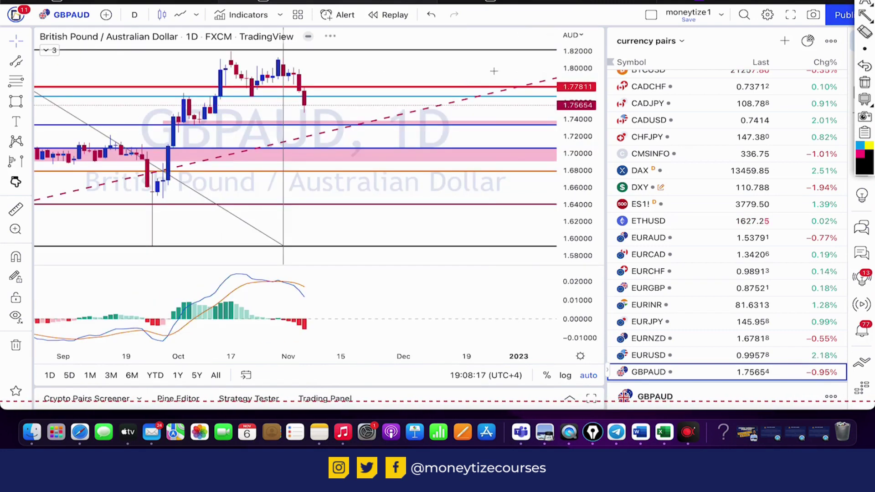
pyautogui.click(266, 339)
pyautogui.click(267, 339)
pyautogui.click(267, 338)
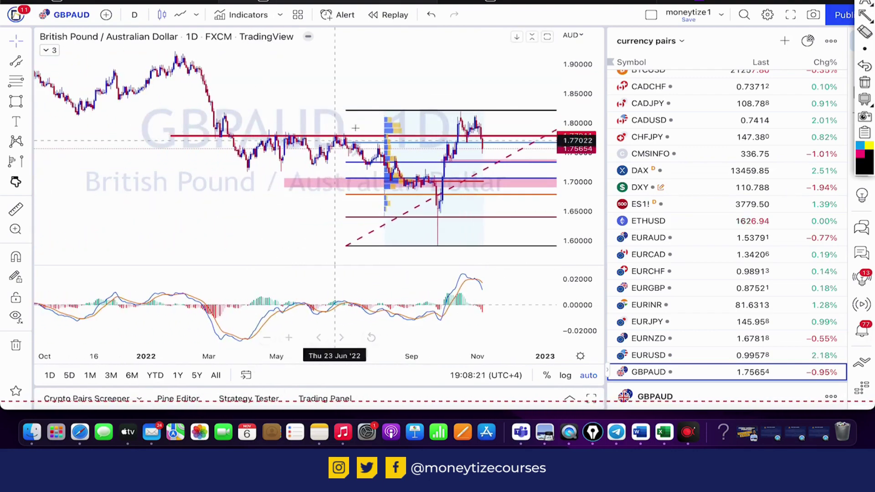
pyautogui.hscroll(5, 410, 137)
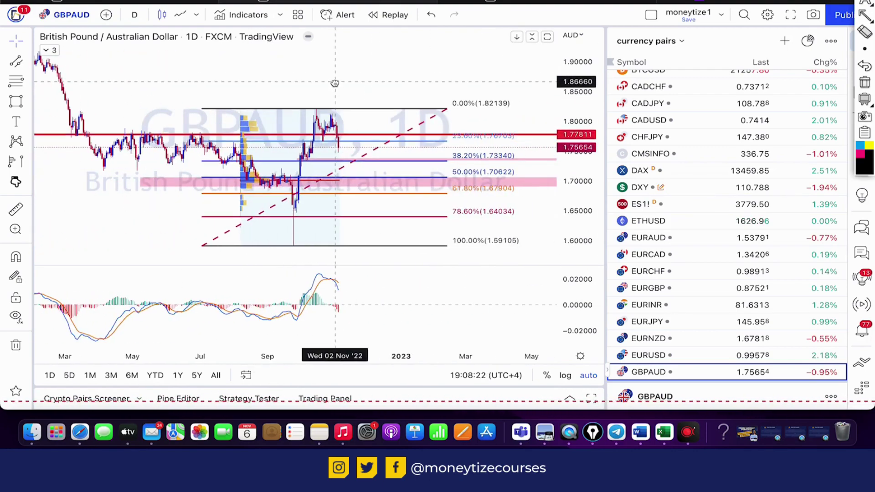
pyautogui.click(240, 110)
pyautogui.click(242, 114)
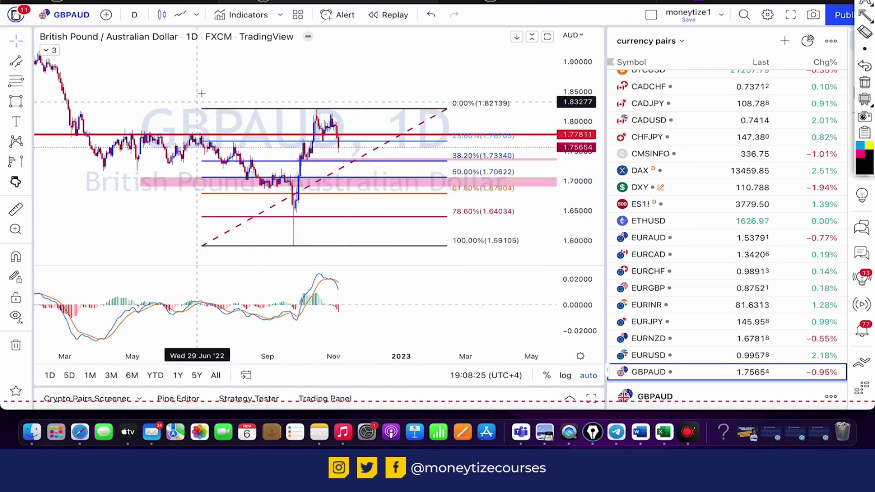
# Step: Display daily GBPAUD as a line chart and mark divergence with arrows along the two recent price highs and the declining MACD line
pyautogui.click(182, 15)
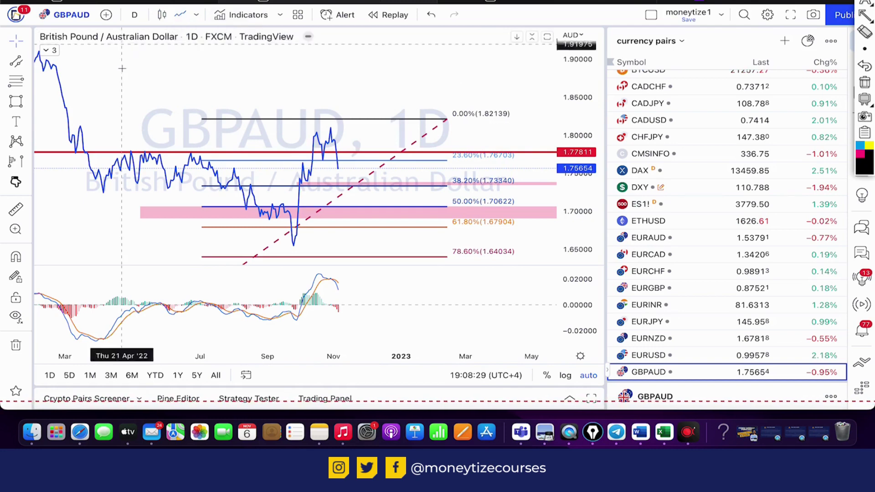
pyautogui.click(865, 15)
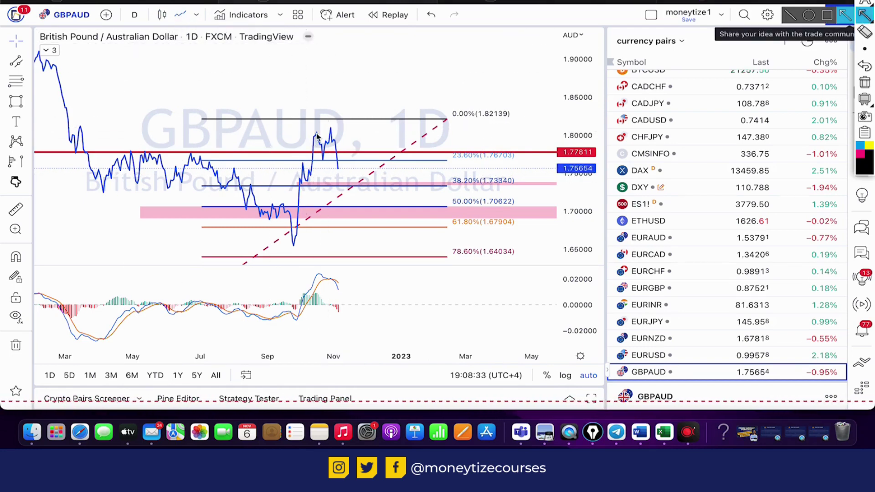
pyautogui.moveTo(314, 136); pyautogui.dragTo(332, 125)
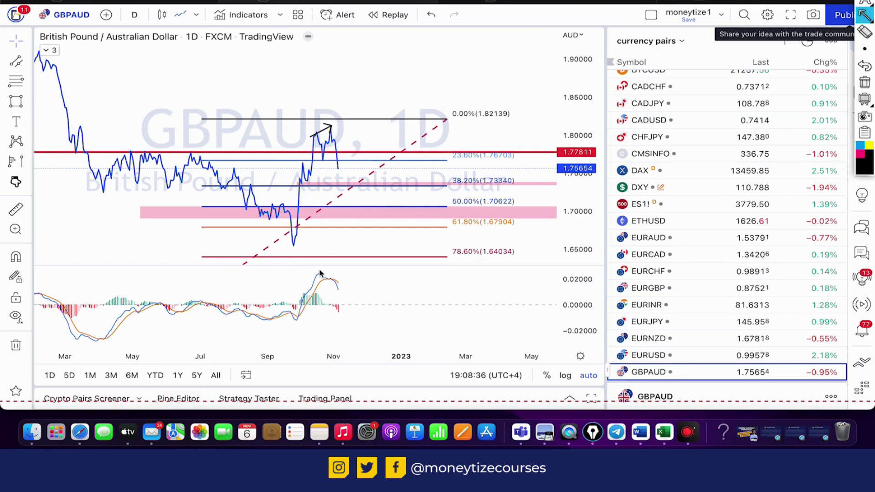
pyautogui.moveTo(319, 271); pyautogui.dragTo(342, 278)
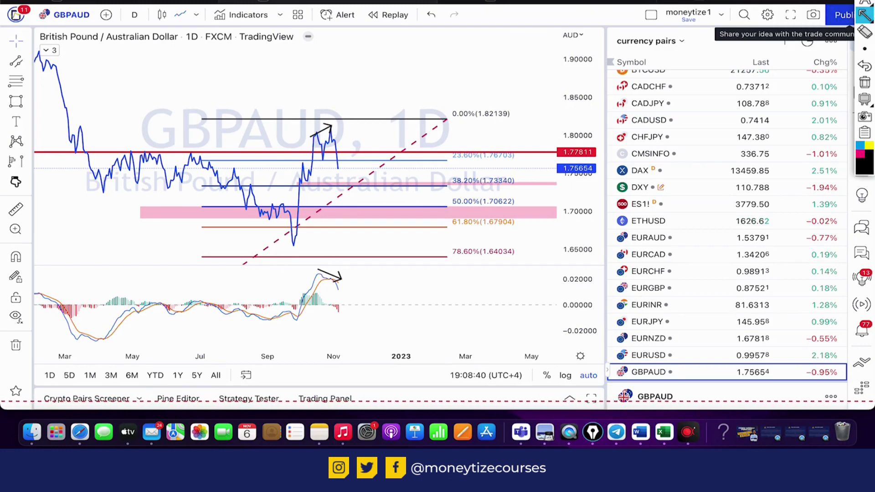
# Step: Draw a horizontal neckline under the two recent highs along the 23.6% retracement at about 1.767
pyautogui.moveTo(795, 74)
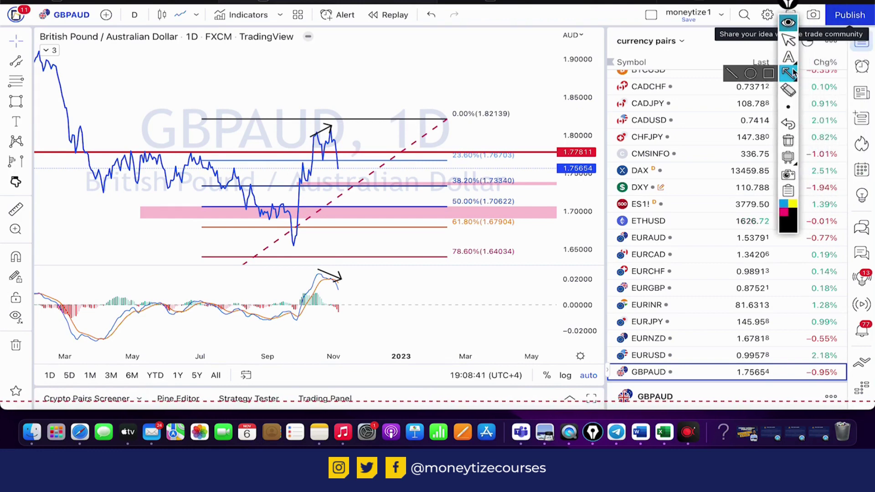
pyautogui.click(732, 74)
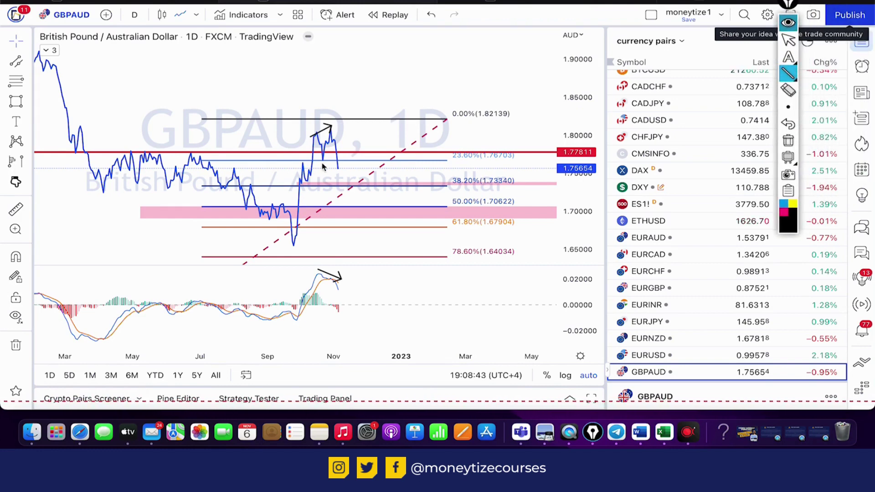
pyautogui.moveTo(315, 160); pyautogui.dragTo(448, 161)
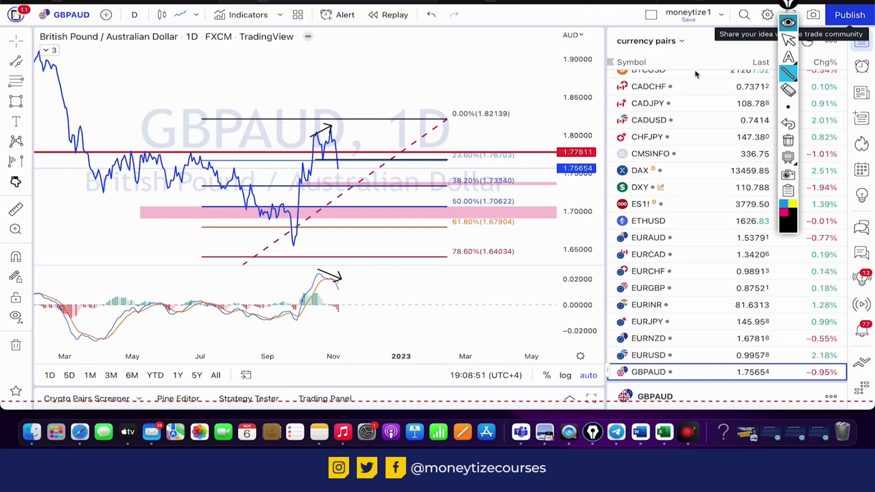
# Step: Return the daily GBPAUD chart to candlesticks and clear all annotations
pyautogui.click(788, 40)
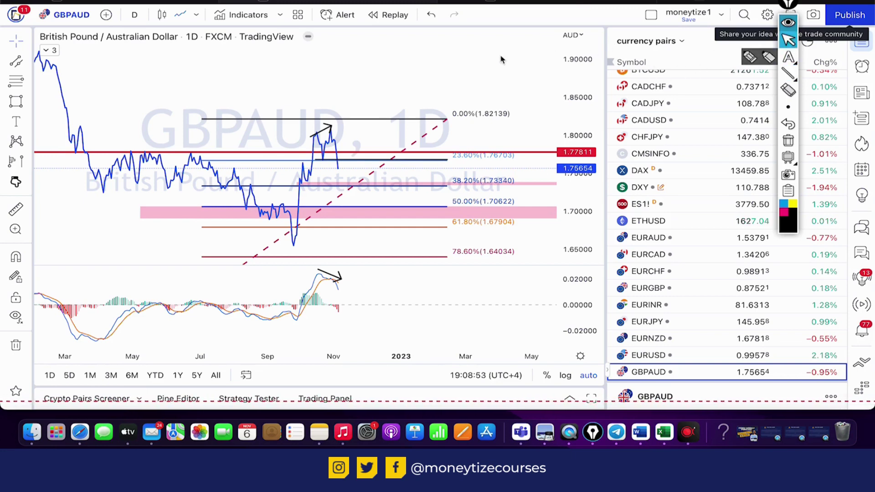
pyautogui.click(161, 14)
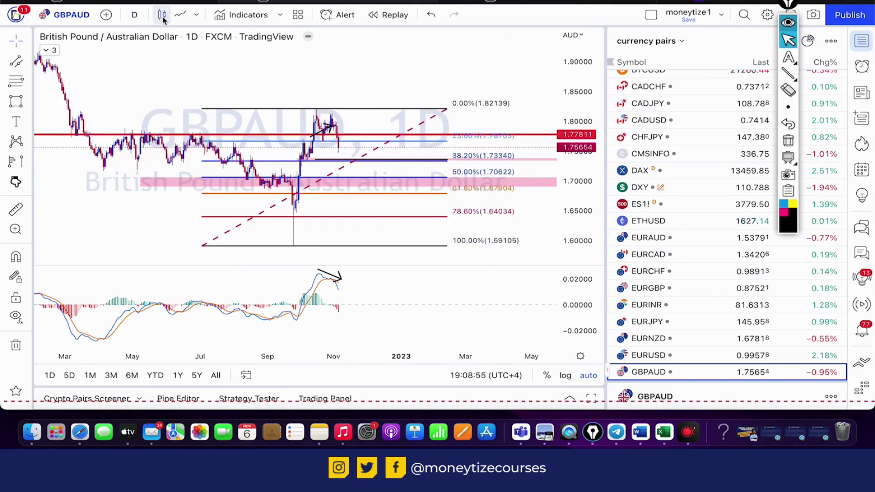
pyautogui.click(788, 140)
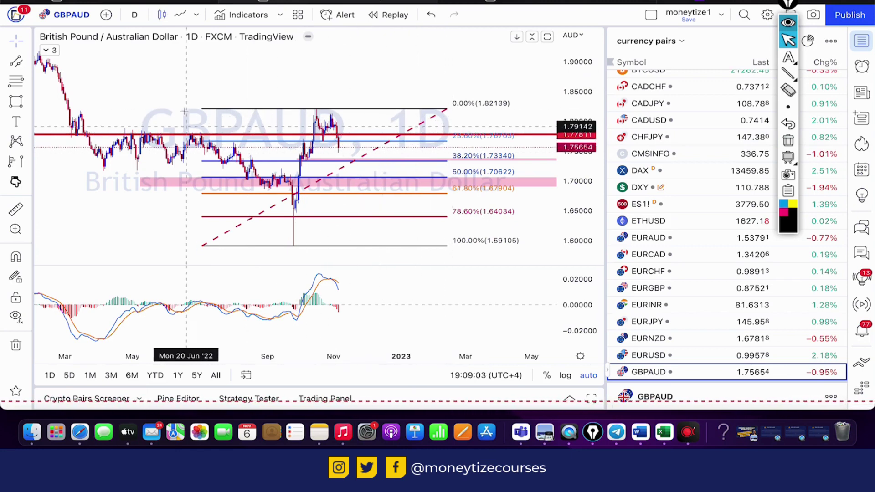
# Step: Trace the 1.77811 level across daily GBPAUD and mark a rebound towards it, with short level lines at about 1.737 and 1.793
pyautogui.click(785, 75)
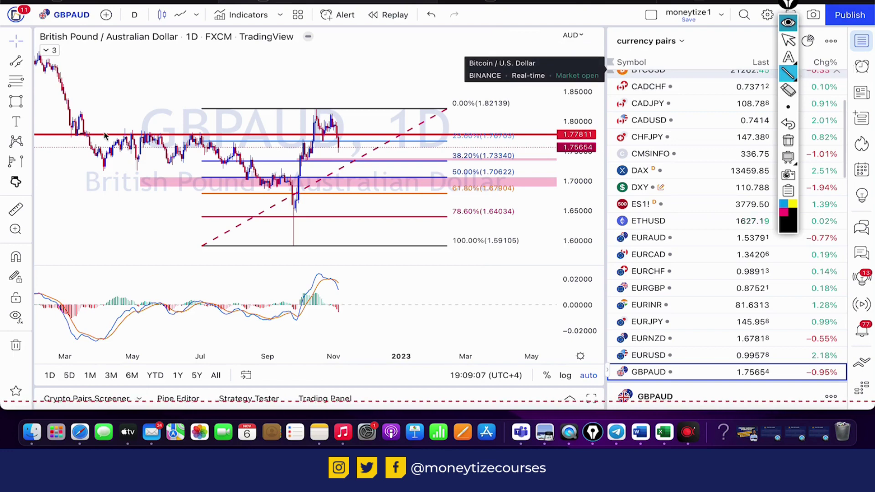
pyautogui.moveTo(82, 134); pyautogui.dragTo(214, 138)
pyautogui.moveTo(54, 137); pyautogui.dragTo(549, 138)
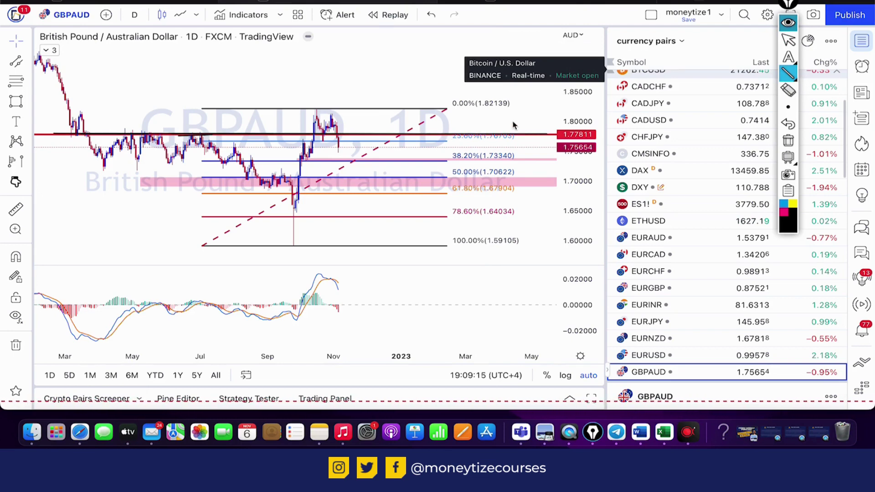
pyautogui.moveTo(339, 151); pyautogui.dragTo(363, 135)
pyautogui.moveTo(338, 158); pyautogui.dragTo(381, 159)
pyautogui.moveTo(344, 126); pyautogui.dragTo(381, 125)
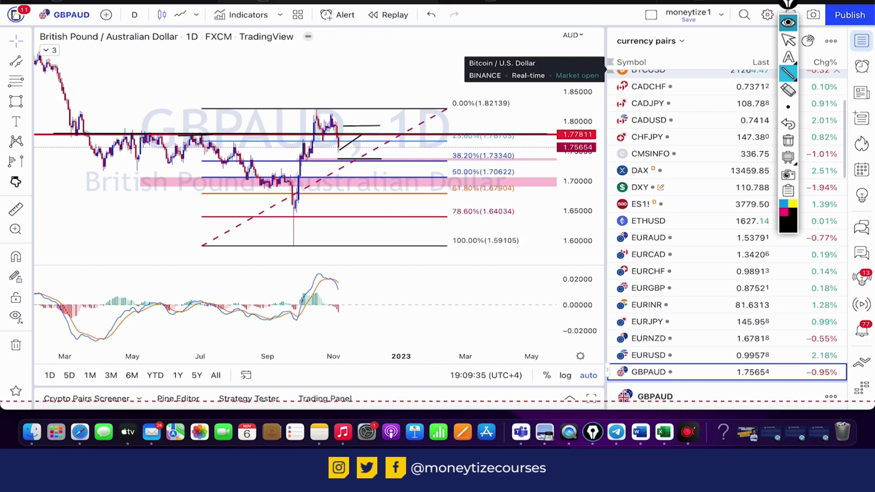
# Step: Clear the annotations and switch the GBPAUD chart to the 4h interval
pyautogui.click(788, 140)
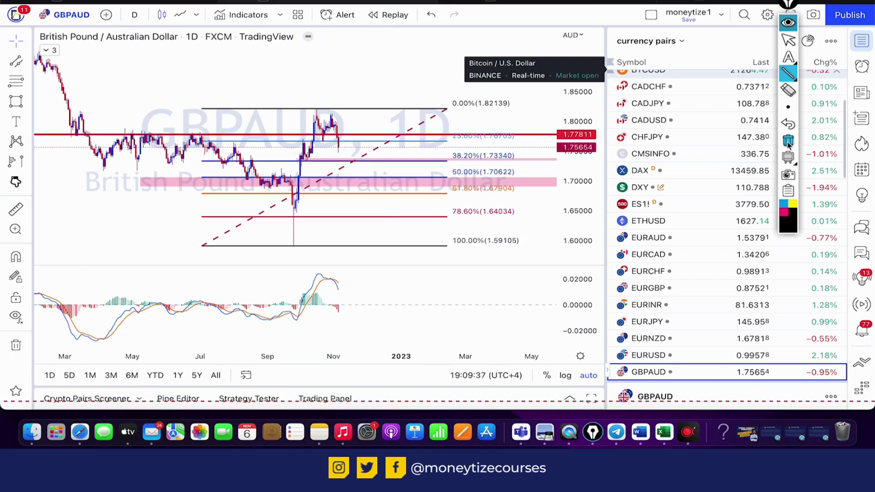
pyautogui.click(790, 41)
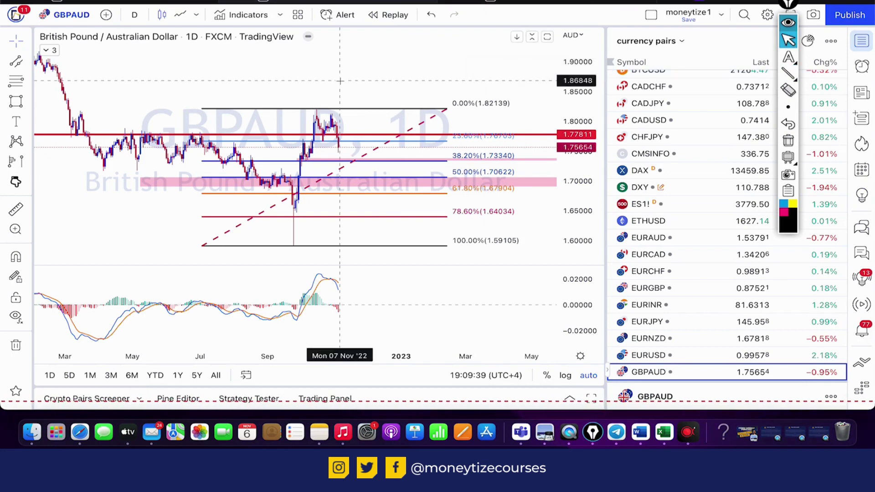
pyautogui.write('4H')
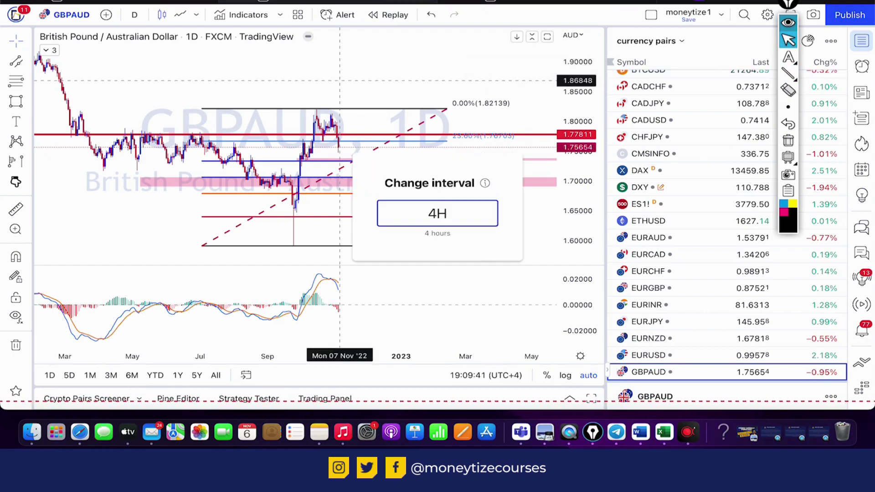
pyautogui.press('Return')
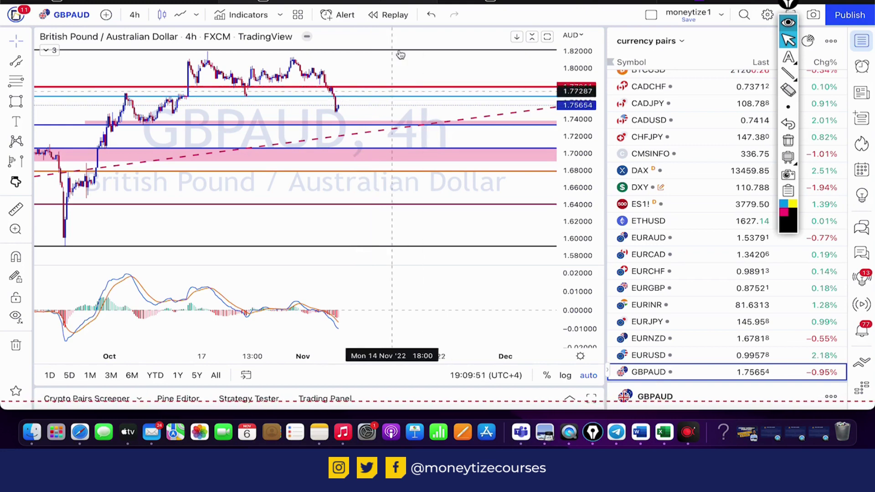
# Step: Sketch a GBPAUD drop to about 1.75, a retest near 1.78 and a fall to about 1.695, and clear the sketch
pyautogui.press('p')
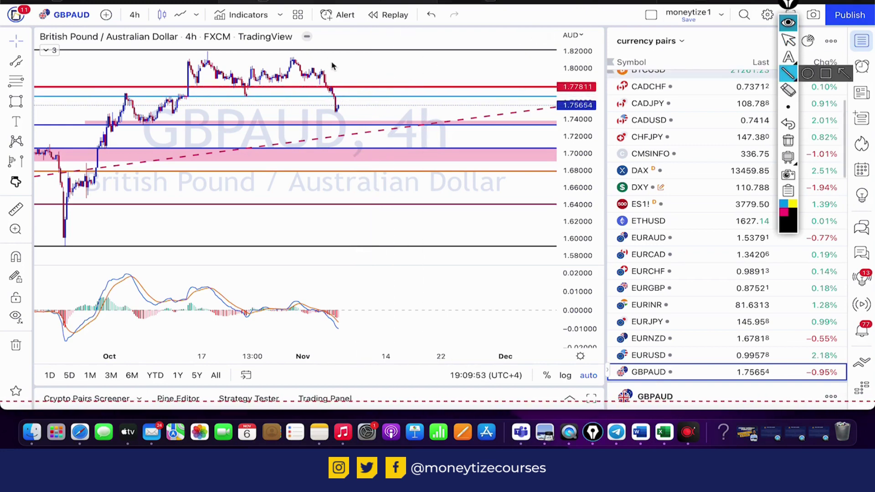
pyautogui.moveTo(317, 58)
pyautogui.mouseDown()
pyautogui.moveTo(353, 118)
pyautogui.moveTo(383, 91)
pyautogui.moveTo(435, 160)
pyautogui.mouseUp()
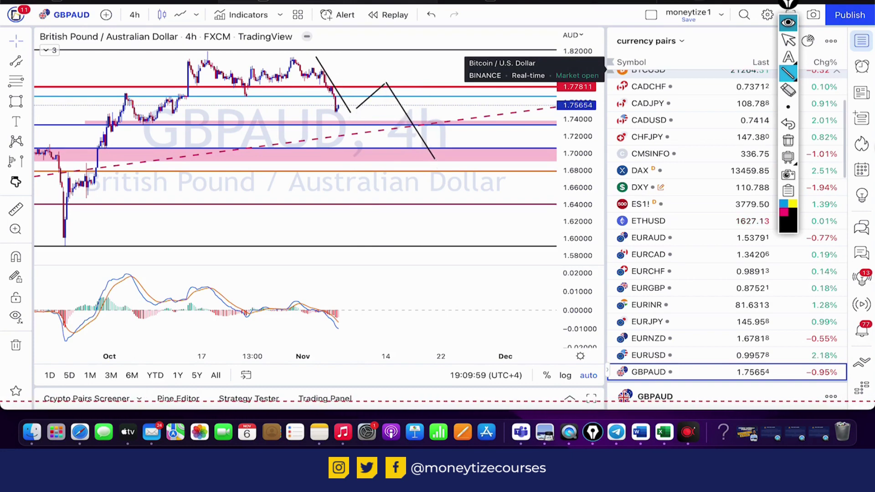
pyautogui.click(788, 140)
pyautogui.click(788, 40)
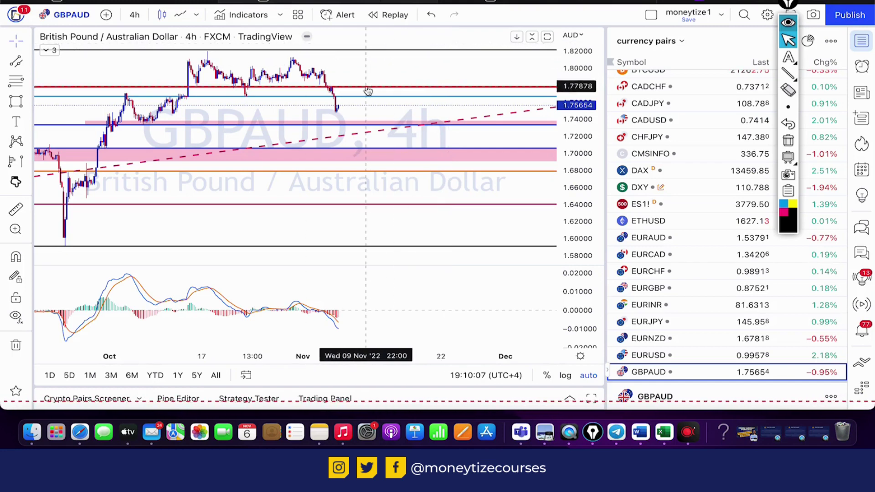
# Step: Switch the GBPAUD chart to the 1h interval and draw a falling line from the late-October peak near 1.814 to about 1.763
pyautogui.write('1H')
pyautogui.press('Return')
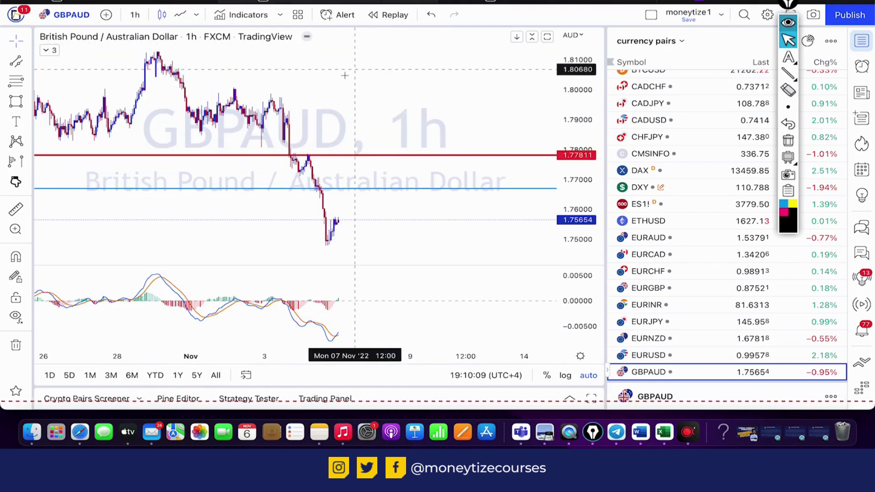
pyautogui.press('p')
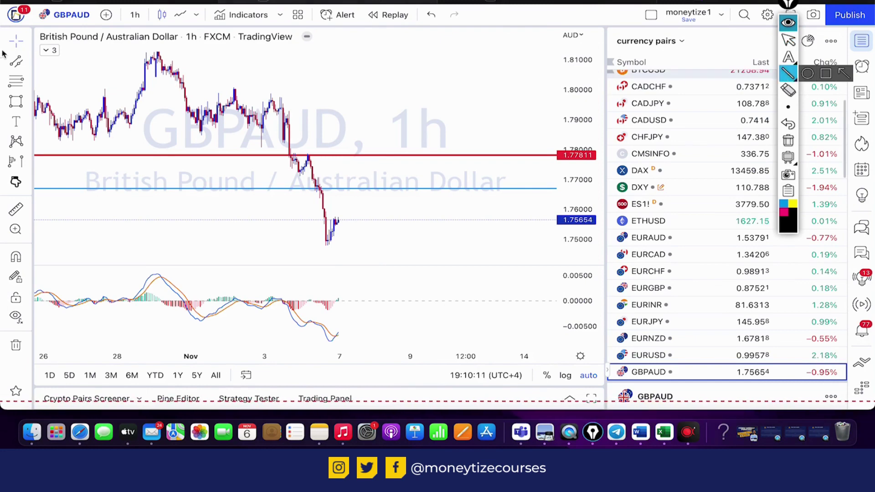
pyautogui.moveTo(156, 49); pyautogui.dragTo(538, 200)
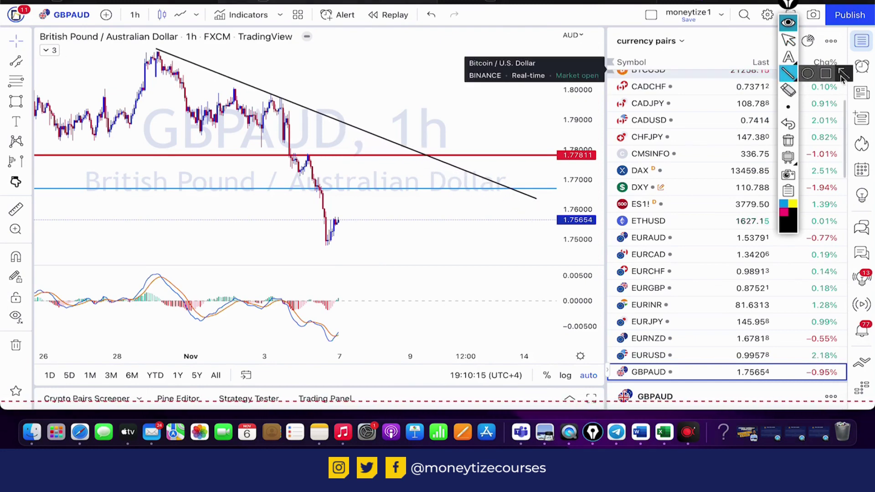
# Step: Sketch arrows for a GBPAUD rebound from about 1.748 to 1.777, a retest of the falling line and a drop, and clear the annotations
pyautogui.press('a')
pyautogui.moveTo(325, 245); pyautogui.dragTo(425, 159)
pyautogui.moveTo(405, 225)
pyautogui.mouseDown()
pyautogui.moveTo(453, 186)
pyautogui.moveTo(458, 168)
pyautogui.moveTo(509, 306)
pyautogui.mouseUp()
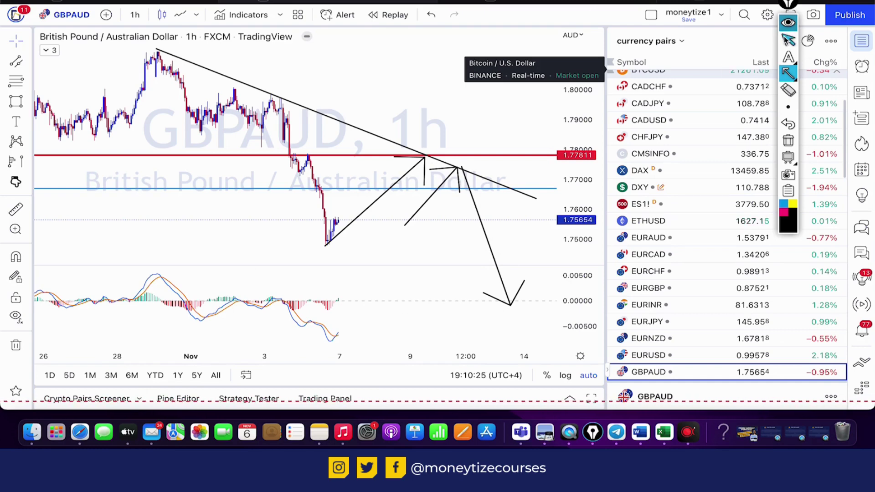
pyautogui.moveTo(788, 4); pyautogui.dragTo(855, 3)
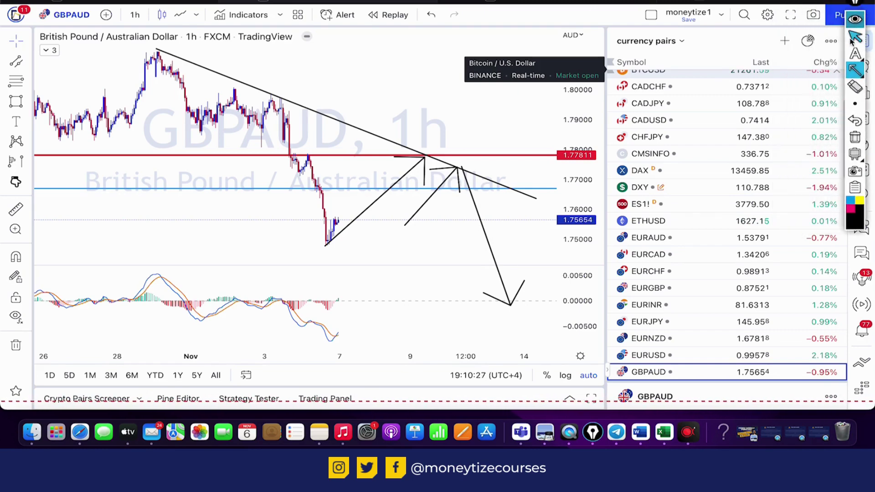
pyautogui.click(856, 38)
pyautogui.click(856, 120)
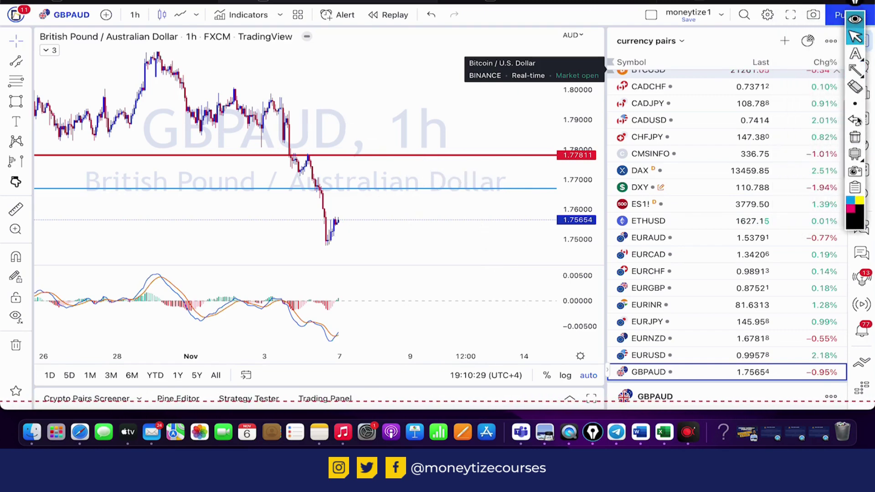
pyautogui.click(859, 56)
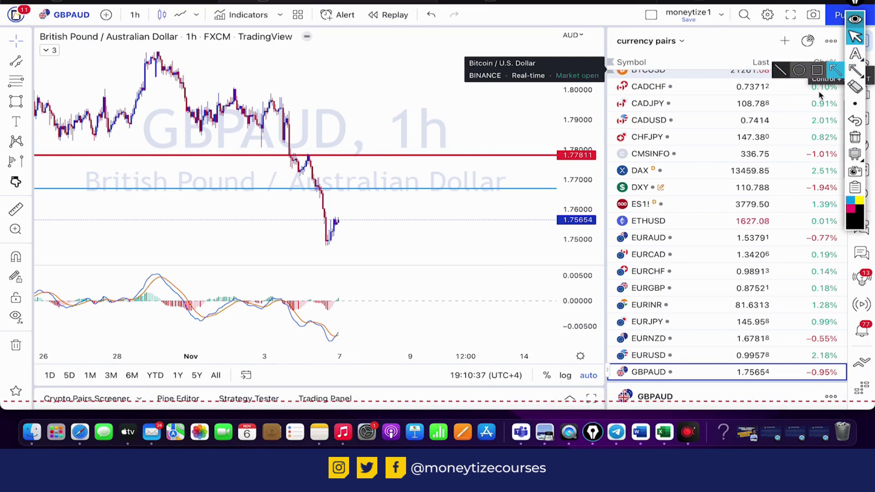
pyautogui.click(860, 38)
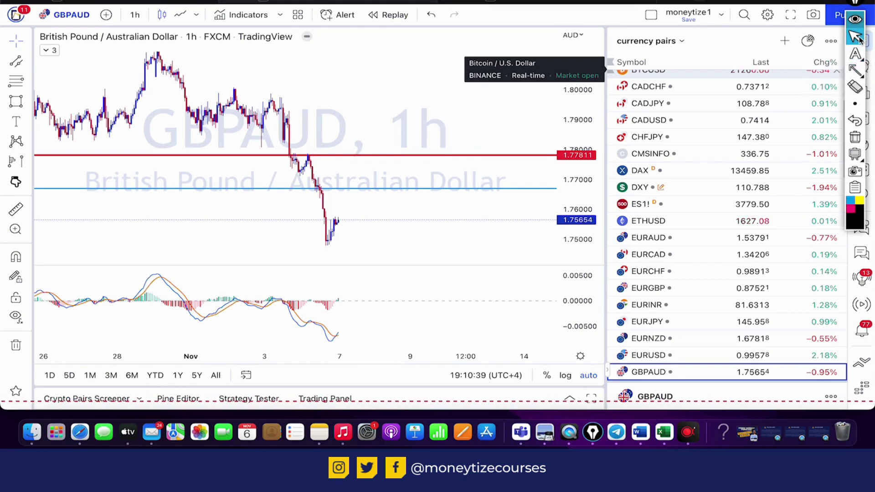
pyautogui.moveTo(853, 58)
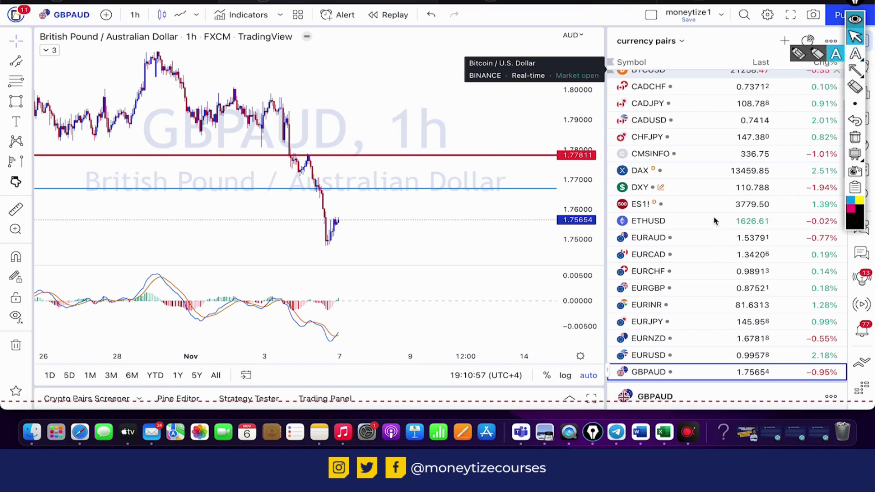
# Step: Open the EURNZD chart on the weekly interval and remove all its existing drawings, keeping the indicators
pyautogui.click(705, 339)
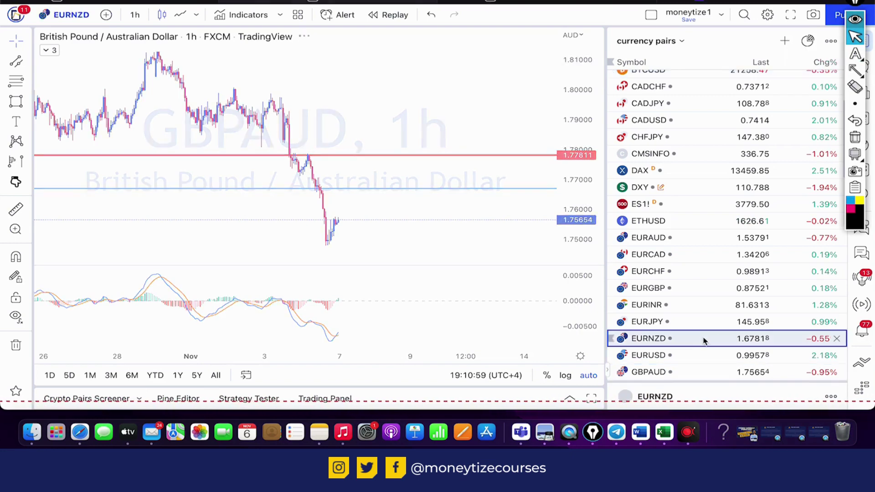
pyautogui.write('1')
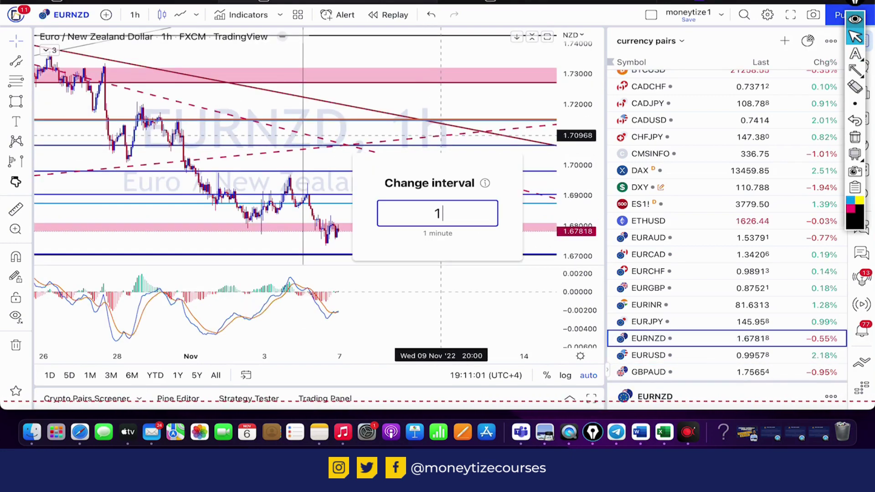
pyautogui.write('W')
pyautogui.press('Return')
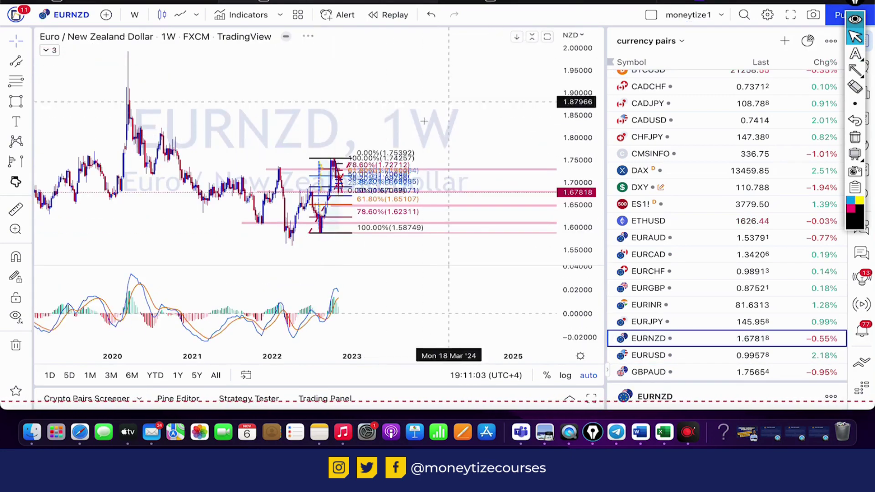
pyautogui.click(16, 345)
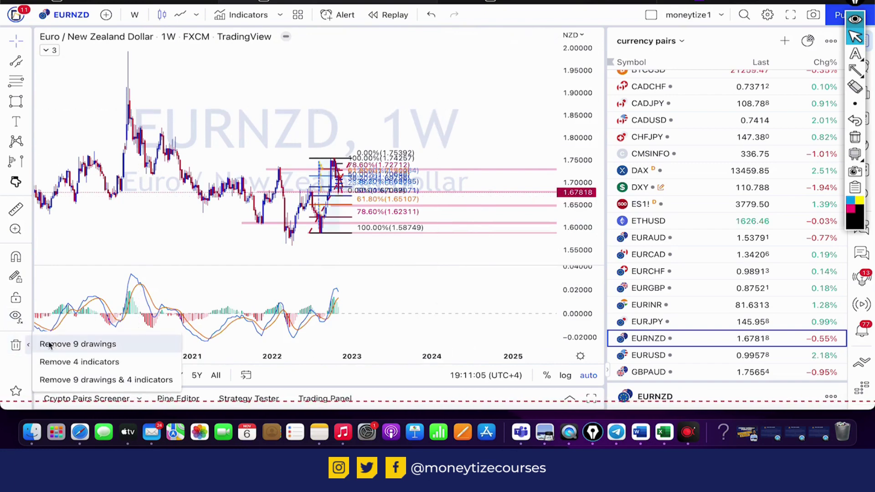
pyautogui.click(50, 346)
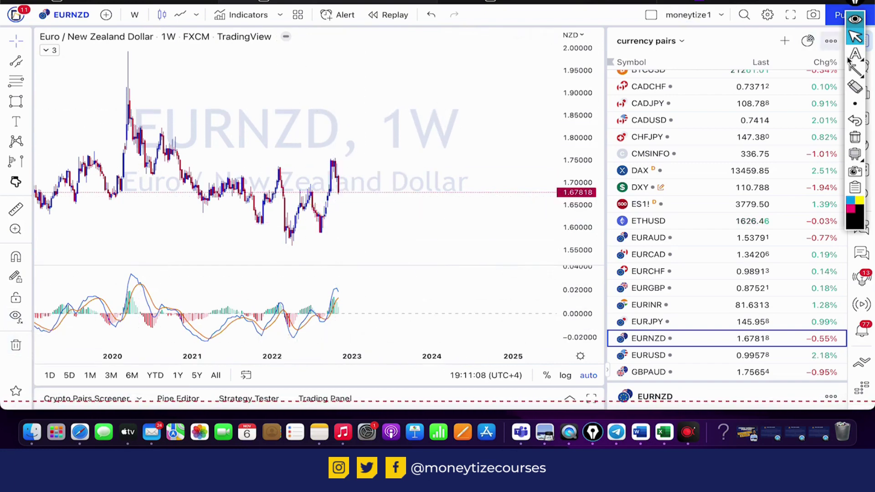
# Step: Sketch the 2022 double bottom on weekly EURNZD with level arrows at about 1.693 and 1.735, and clear the sketch
pyautogui.click(856, 70)
pyautogui.click(855, 70)
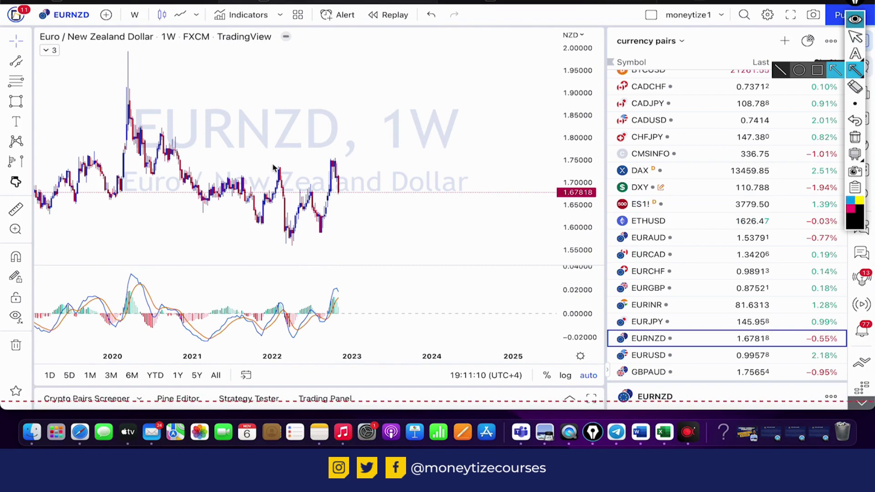
pyautogui.moveTo(272, 167)
pyautogui.mouseDown()
pyautogui.moveTo(288, 240)
pyautogui.moveTo(303, 187)
pyautogui.moveTo(322, 233)
pyautogui.moveTo(331, 218)
pyautogui.mouseUp()
pyautogui.moveTo(313, 162); pyautogui.dragTo(355, 168)
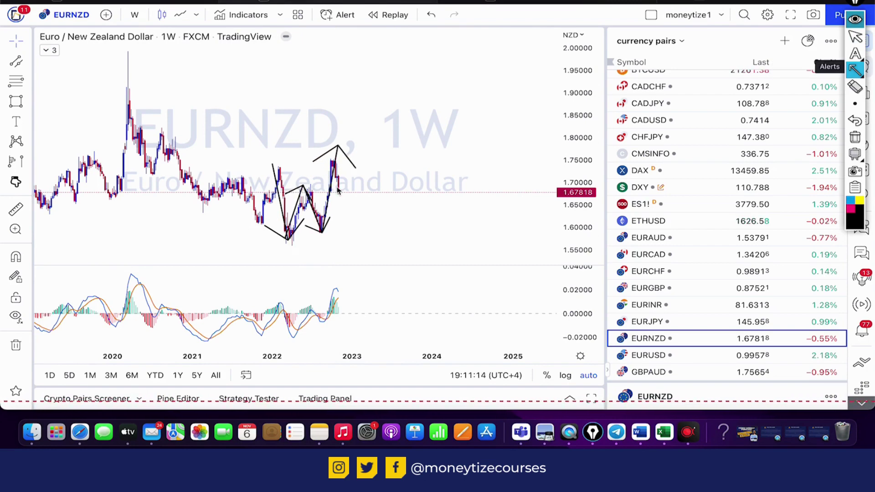
pyautogui.moveTo(294, 185)
pyautogui.mouseDown()
pyautogui.moveTo(382, 186)
pyautogui.moveTo(360, 205)
pyautogui.mouseUp()
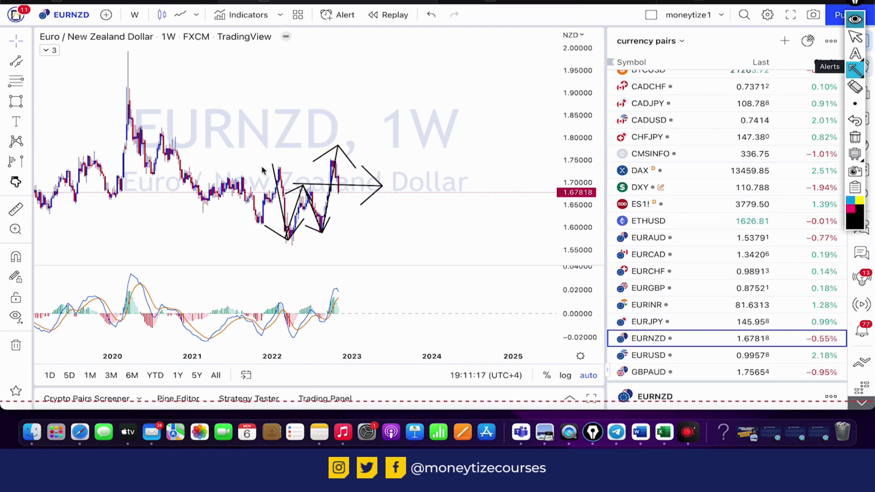
pyautogui.moveTo(262, 167)
pyautogui.mouseDown()
pyautogui.moveTo(414, 167)
pyautogui.moveTo(393, 187)
pyautogui.mouseUp()
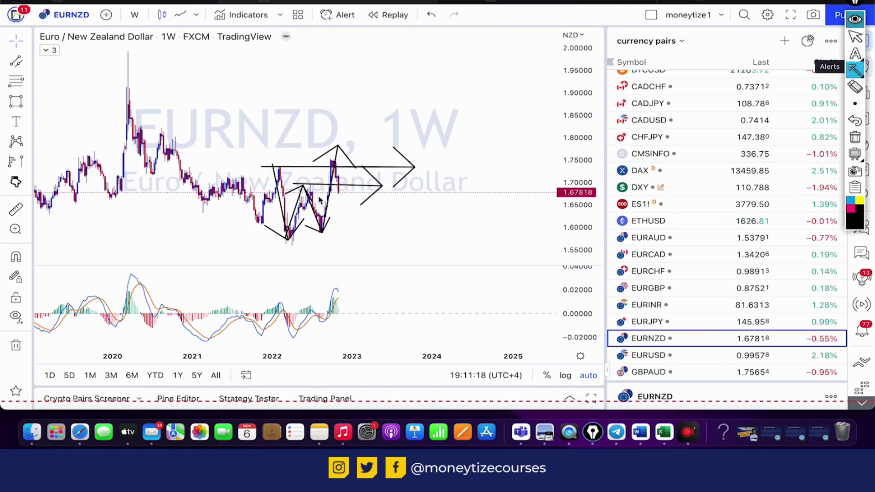
pyautogui.click(856, 137)
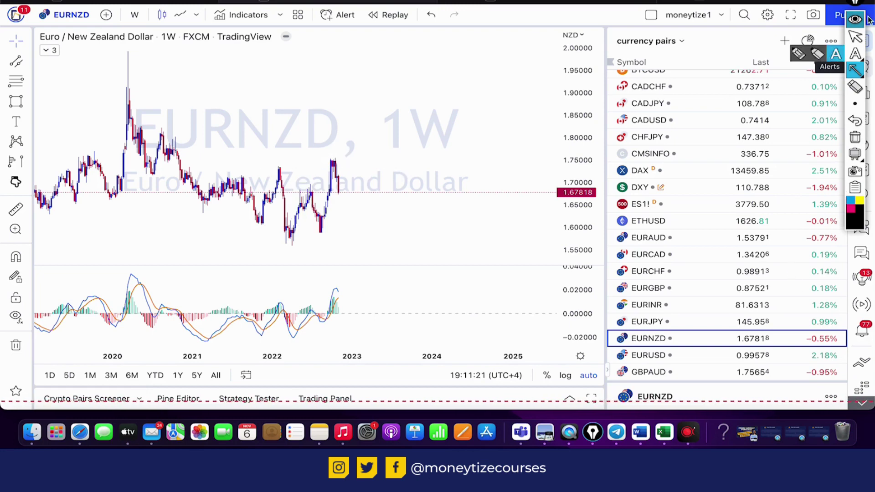
pyautogui.click(856, 37)
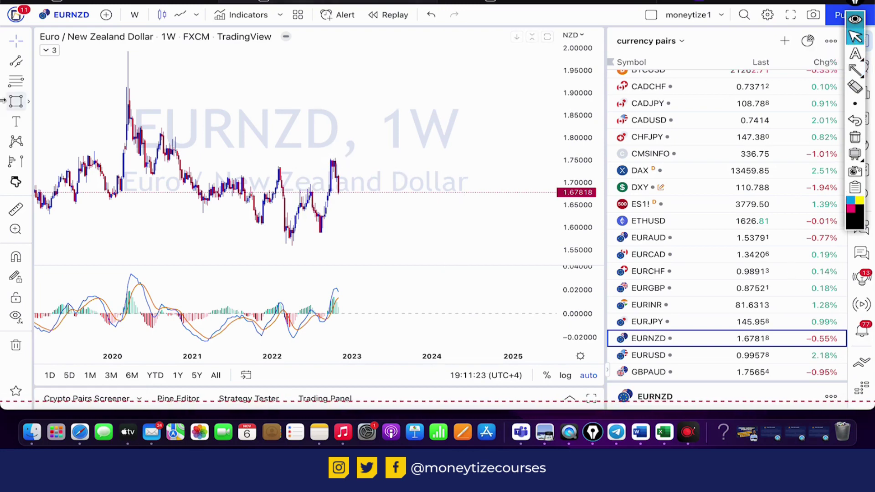
# Step: Draw a Fibonacci retracement on weekly EURNZD from the 1.58876 low up to the 1.75606 high
pyautogui.click(16, 81)
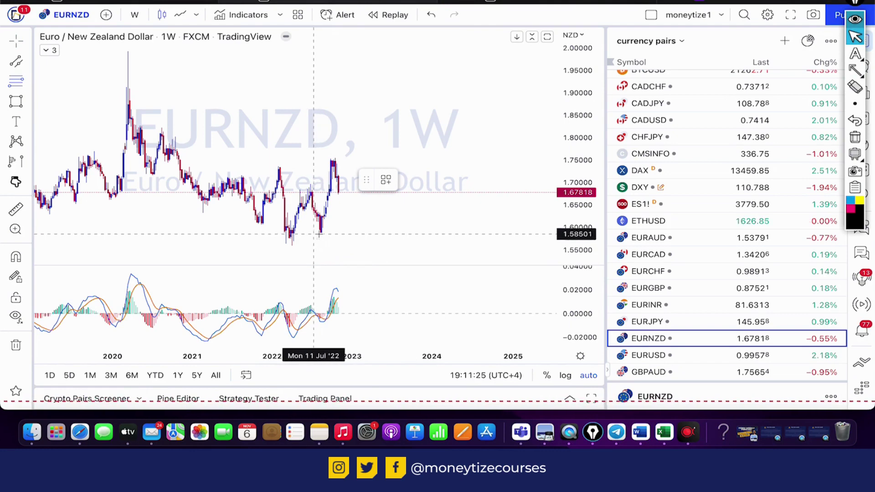
pyautogui.click(312, 233)
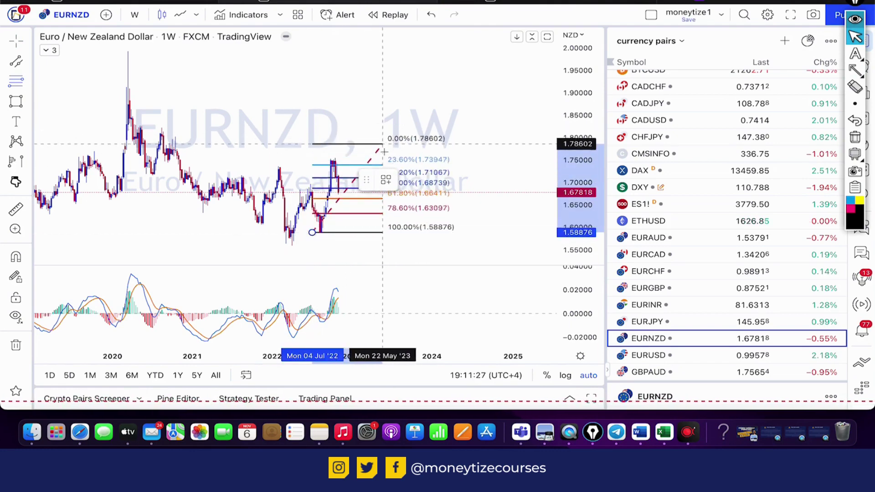
pyautogui.click(370, 158)
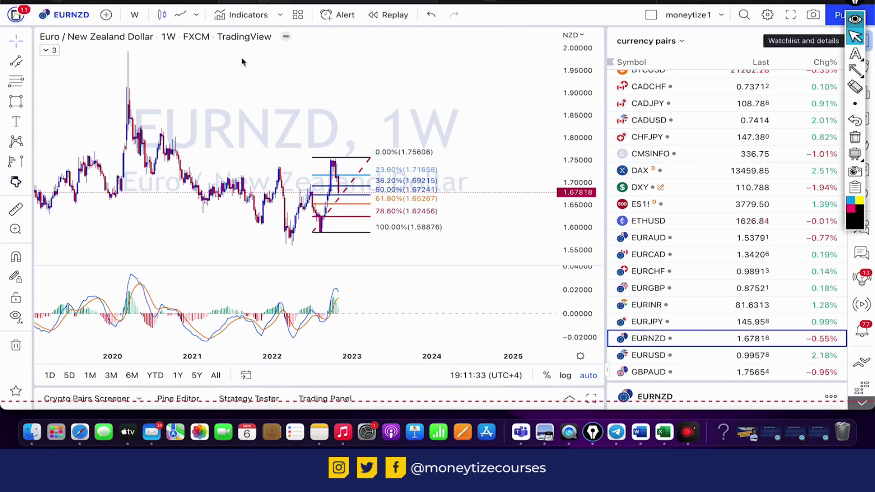
# Step: Add a fixed range volume profile over the 2022 swing up to 31 Oct '22 and mark a support zone at about 1.677–1.69
pyautogui.click(30, 164)
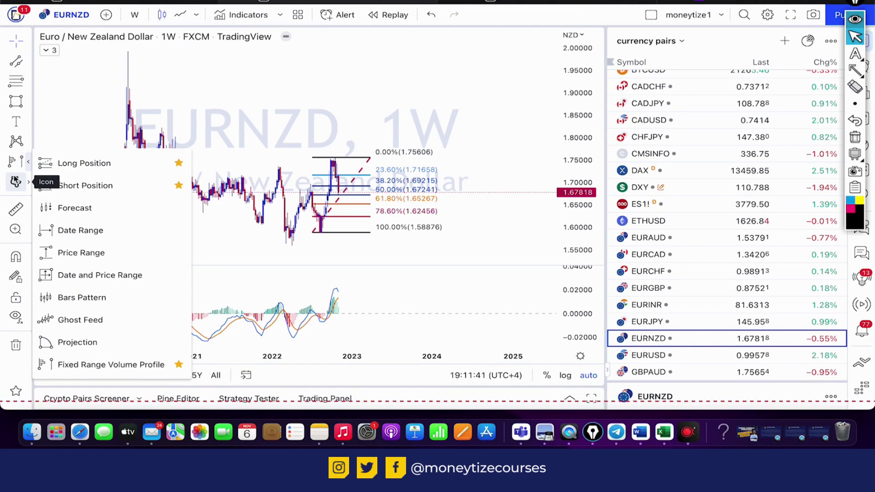
pyautogui.click(107, 365)
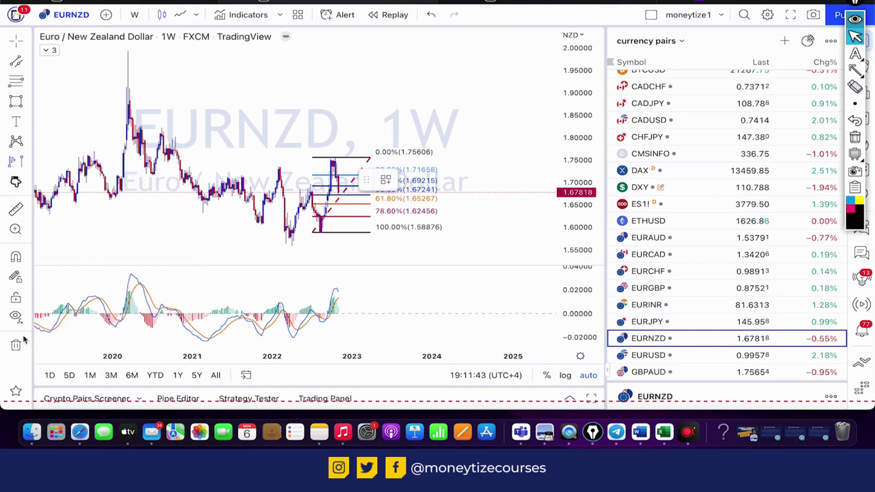
pyautogui.click(308, 233)
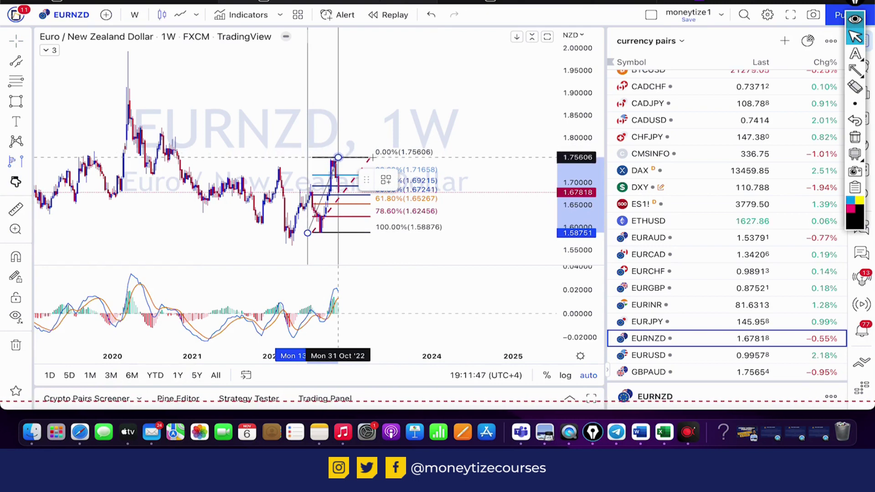
pyautogui.click(338, 158)
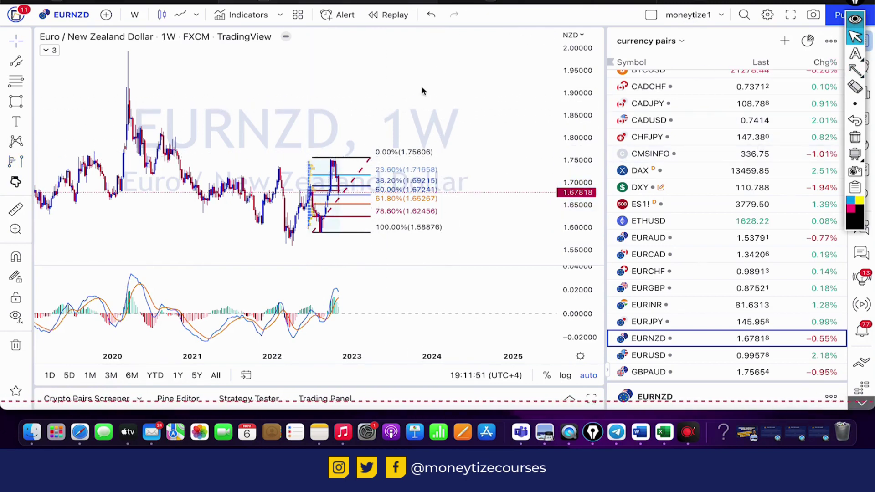
pyautogui.click(319, 201)
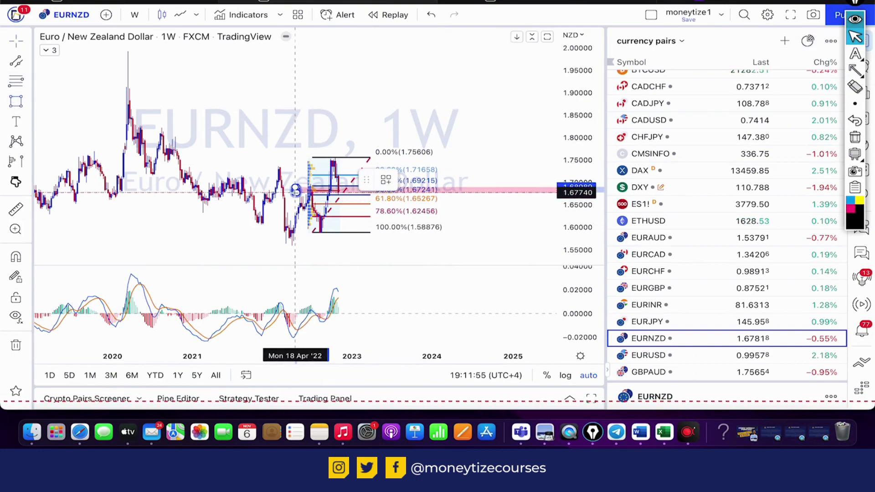
pyautogui.click(294, 189)
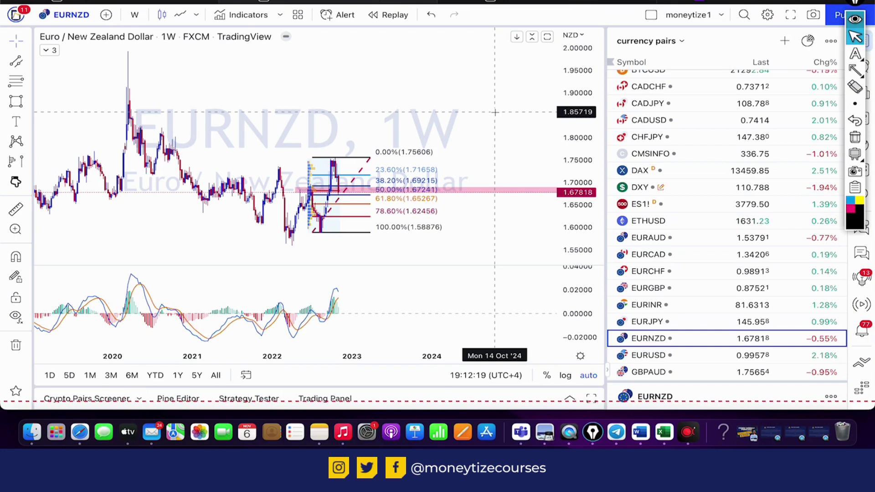
# Step: Switch the EURNZD chart to the daily interval to study the latest price action and MACD
pyautogui.write('1d')
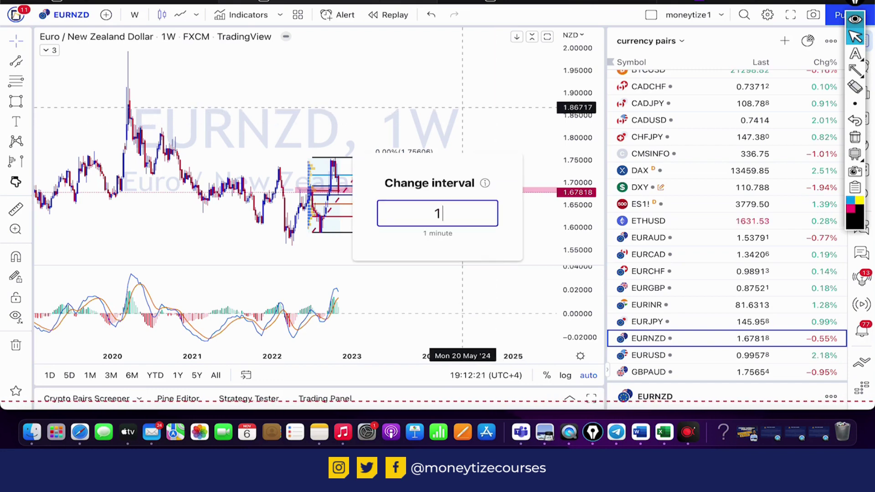
pyautogui.press('Return')
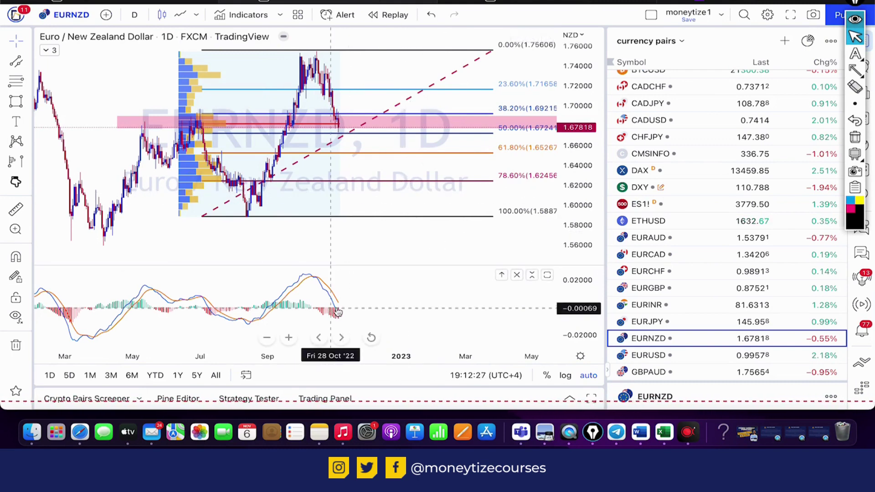
pyautogui.click(289, 337)
pyautogui.click(288, 337)
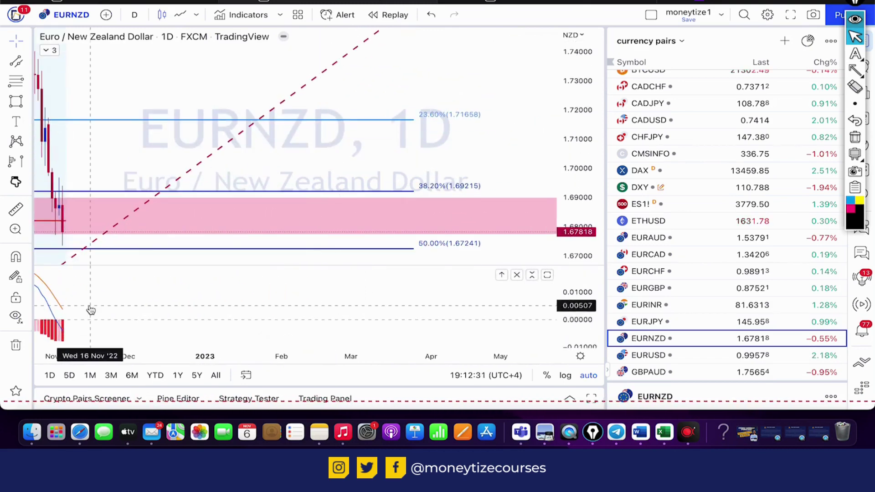
pyautogui.moveTo(88, 309); pyautogui.dragTo(327, 294)
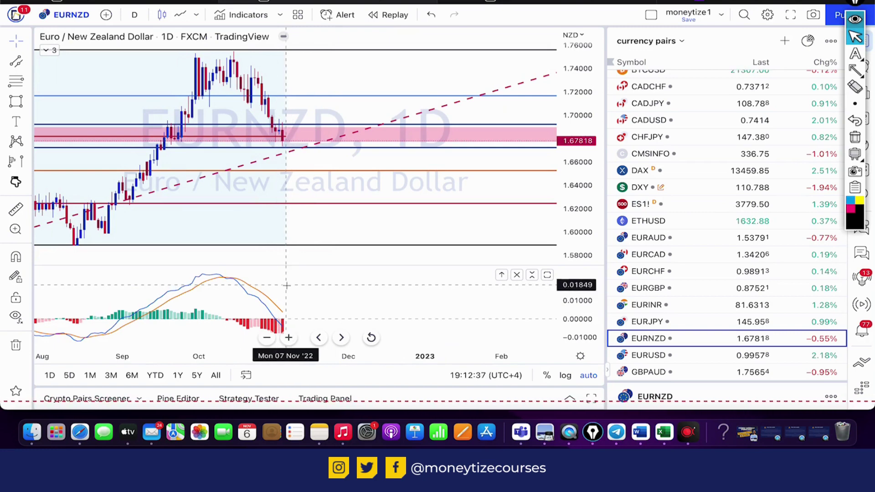
# Step: Using the line chart, place horizontal rays at about 1.7102 and 1.7162 on daily EURNZD, and restore the candlestick view
pyautogui.click(182, 15)
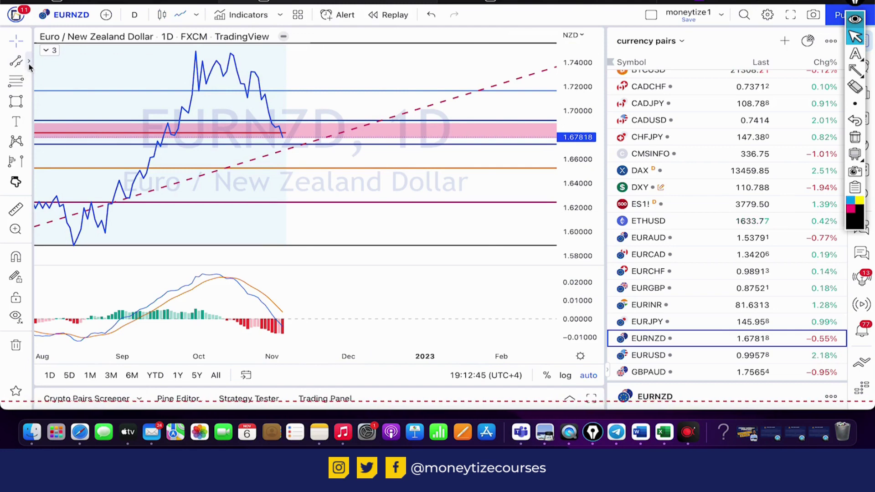
pyautogui.click(29, 64)
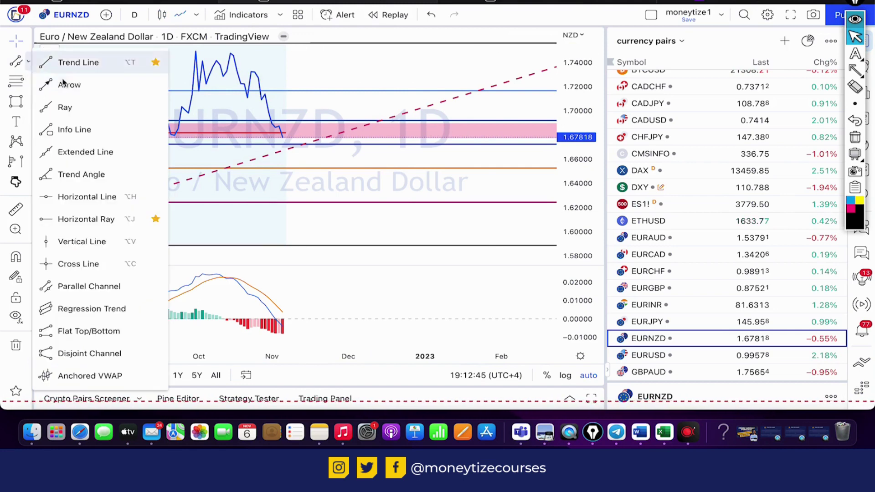
pyautogui.click(68, 219)
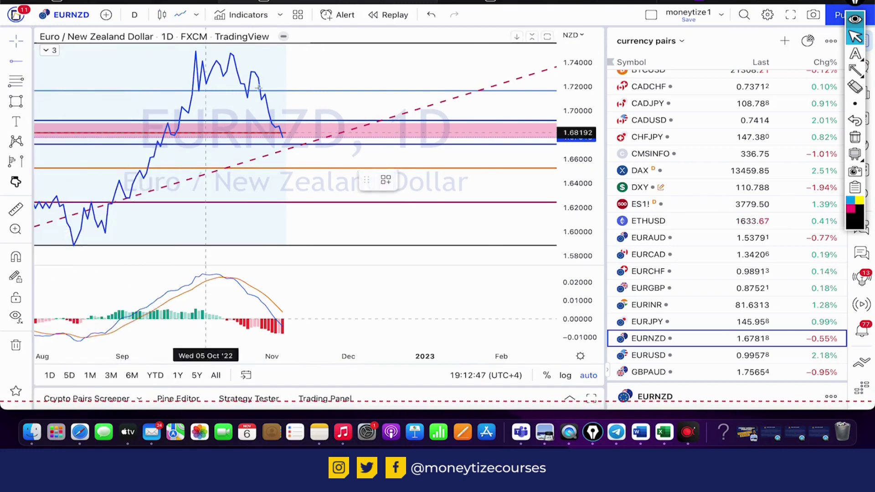
pyautogui.click(230, 99)
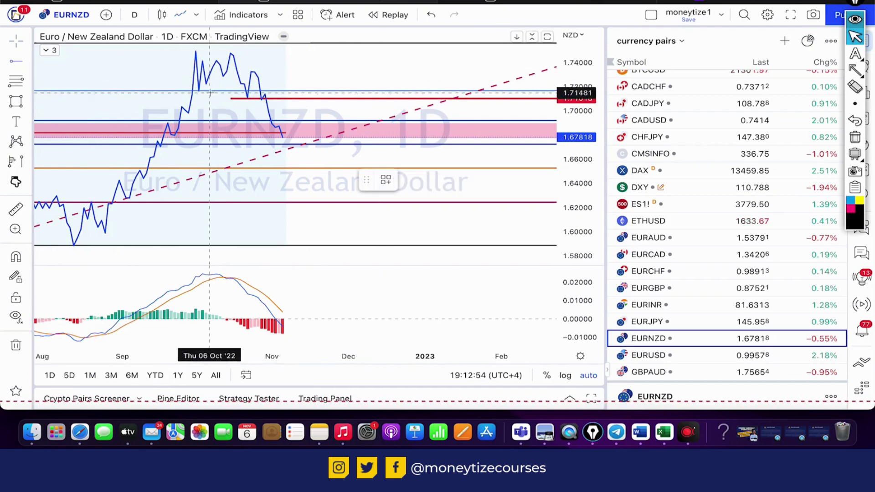
pyautogui.click(187, 91)
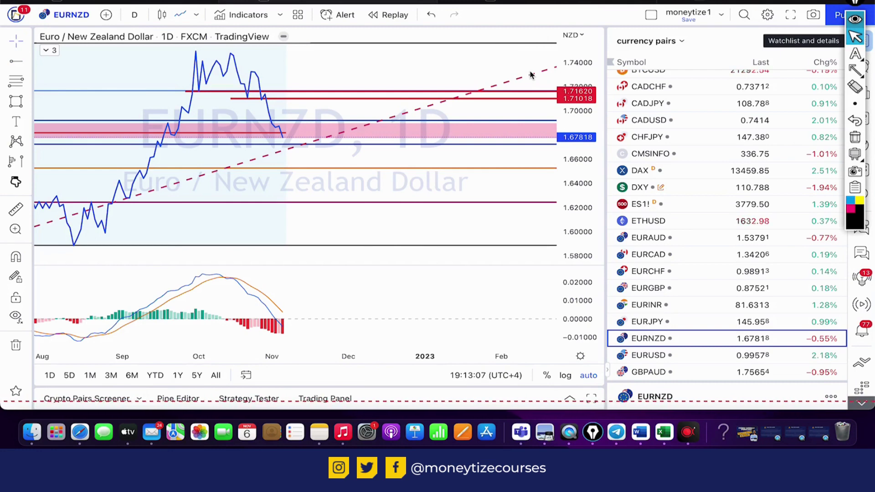
pyautogui.click(163, 17)
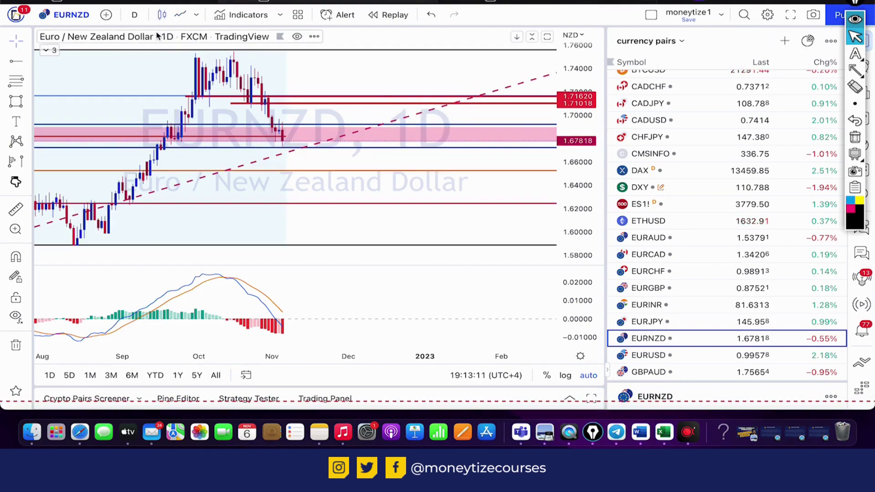
# Step: Sketch possible daily EURNZD paths with arrows up to the two rays, down to about 1.625 and up to about 1.745, and clear the sketch
pyautogui.click(855, 71)
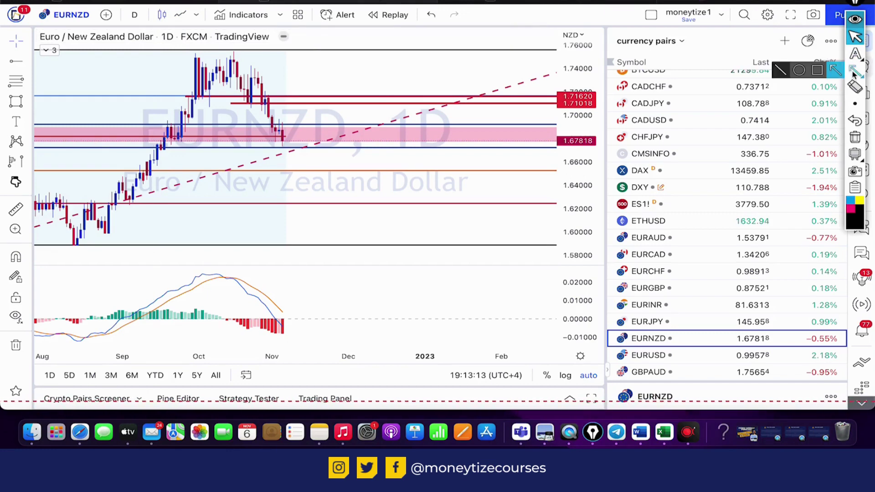
pyautogui.click(854, 73)
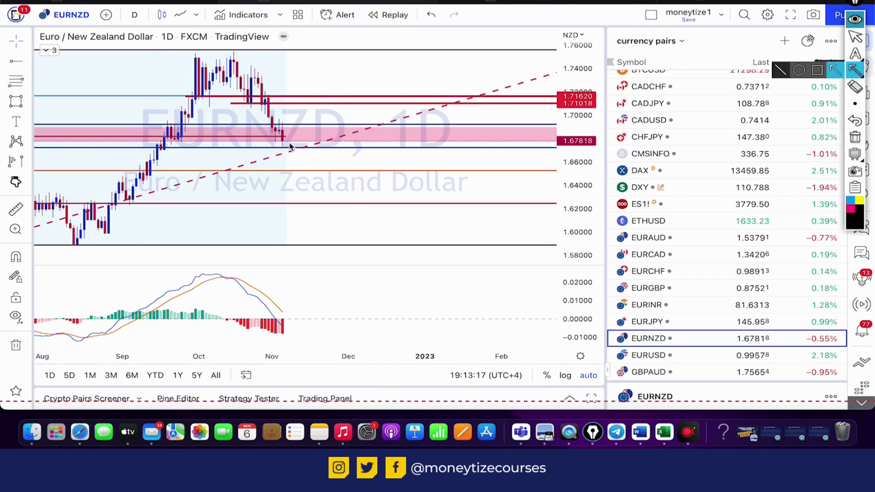
pyautogui.moveTo(285, 145)
pyautogui.mouseDown()
pyautogui.moveTo(316, 109)
pyautogui.moveTo(387, 200)
pyautogui.mouseUp()
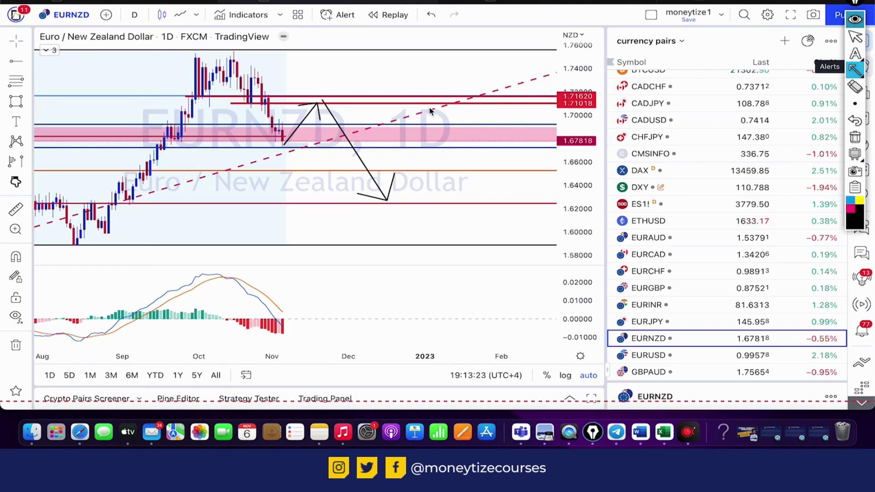
pyautogui.moveTo(328, 145); pyautogui.dragTo(382, 64)
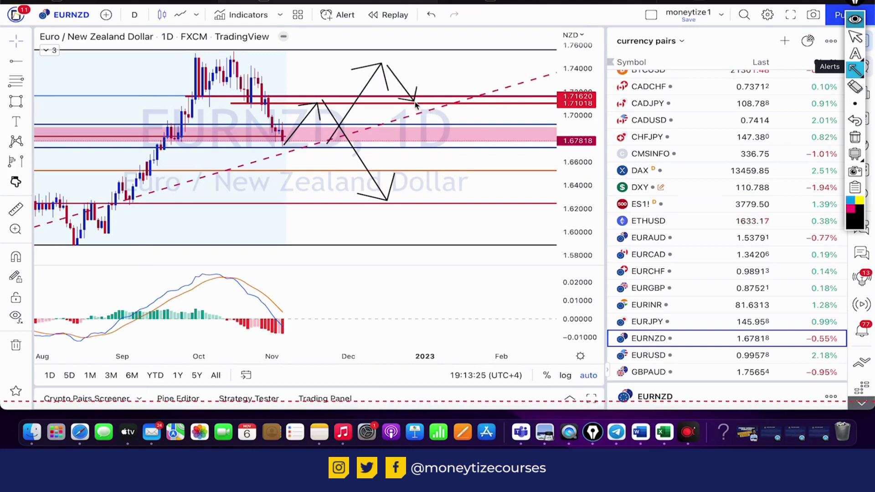
pyautogui.click(855, 138)
pyautogui.click(851, 38)
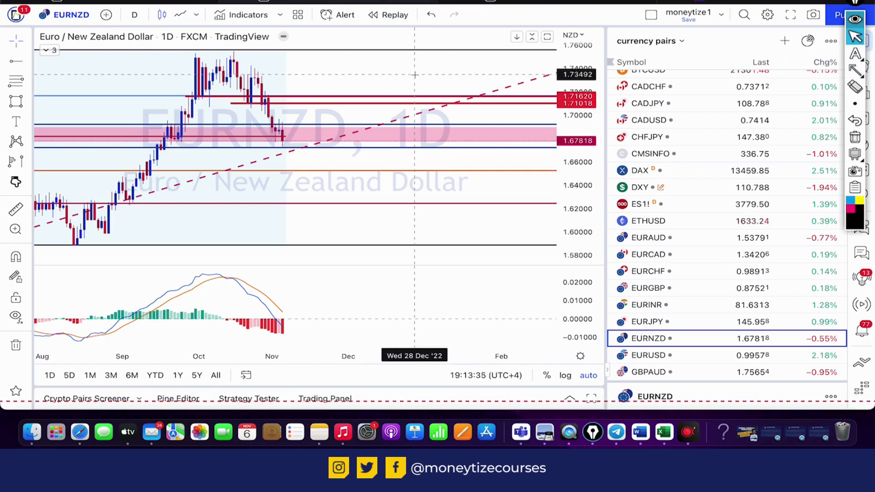
# Step: Switch EURNZD to the 4-hour interval and examine the decline from the October highs
pyautogui.write('4H')
pyautogui.press('Return')
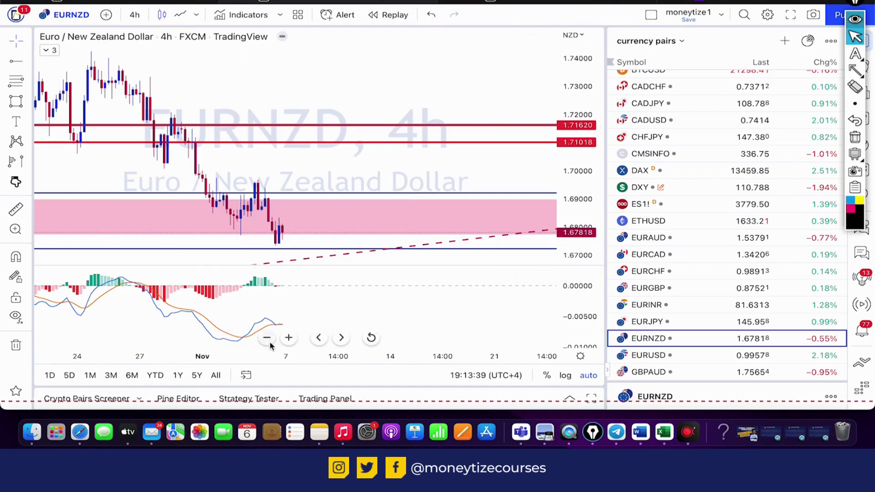
pyautogui.scroll(-6, 269, 297)
pyautogui.moveTo(484, 78); pyautogui.dragTo(358, 86)
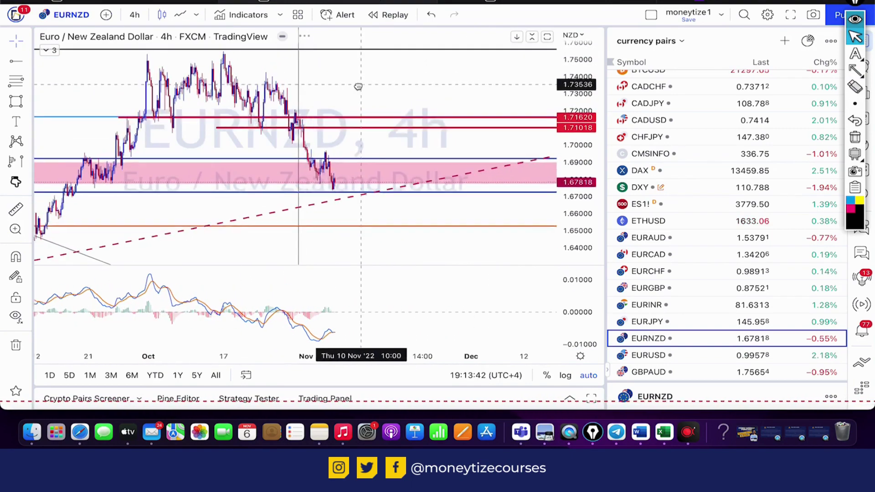
# Step: Switch EURNZD to the weekly interval and delete the fixed range volume profile over the 2022 swing
pyautogui.write('1w')
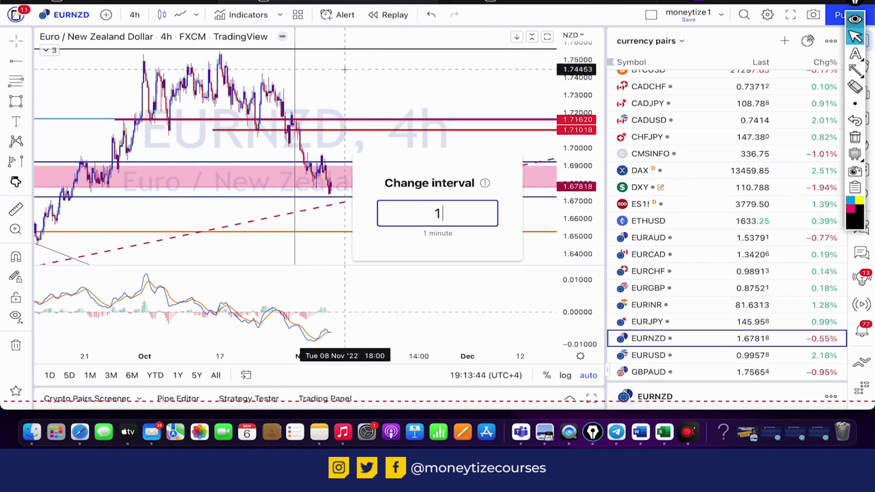
pyautogui.press('Return')
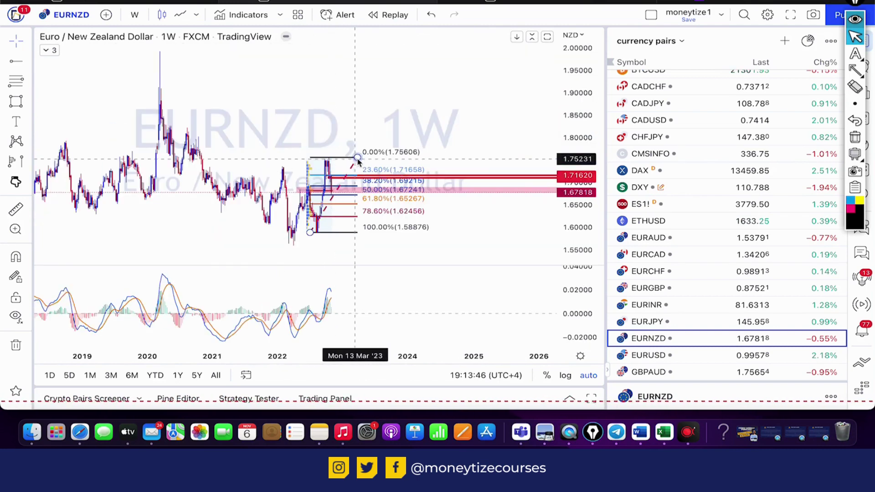
pyautogui.click(309, 162)
pyautogui.moveTo(310, 162); pyautogui.dragTo(356, 162)
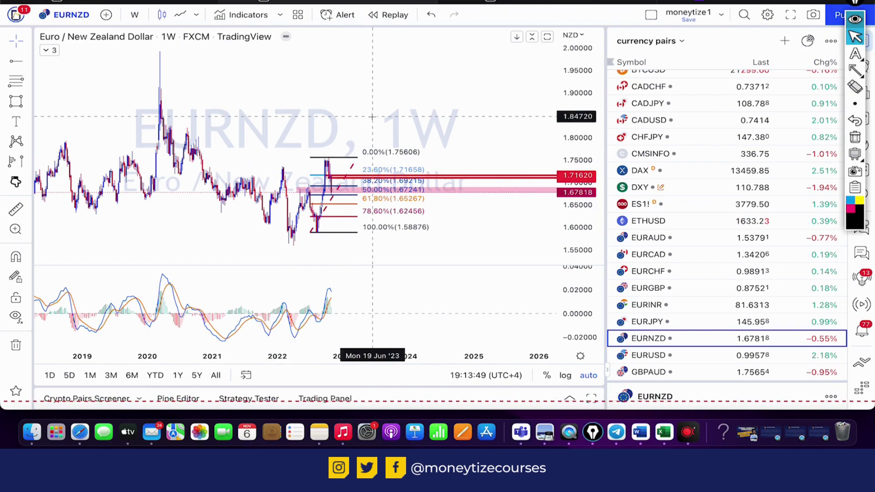
# Step: Return EURNZD to the 4-hour interval and bring the whole swing since July into view with room for projections
pyautogui.write('4h')
pyautogui.press('Return')
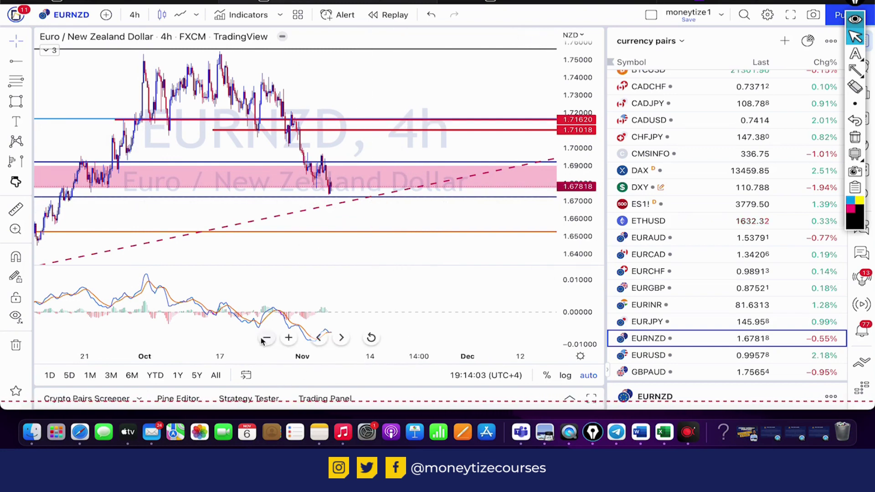
pyautogui.click(266, 338)
pyautogui.click(264, 339)
pyautogui.doubleClick(258, 340)
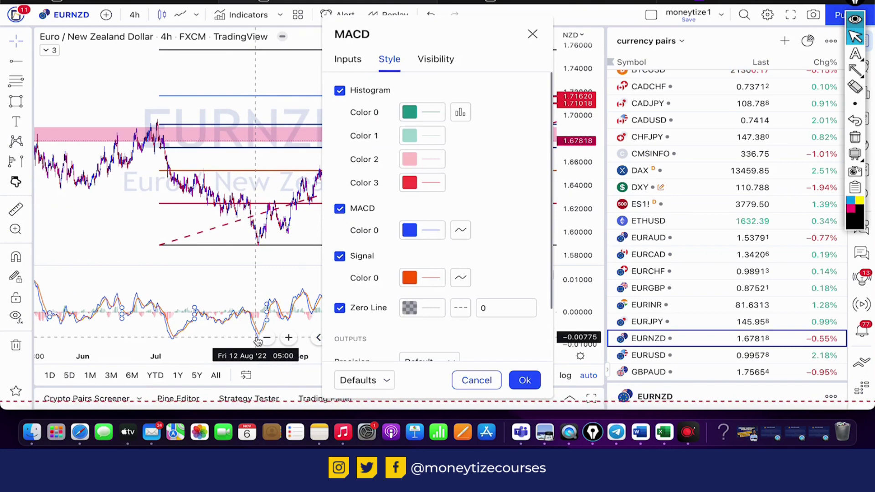
pyautogui.press('Escape')
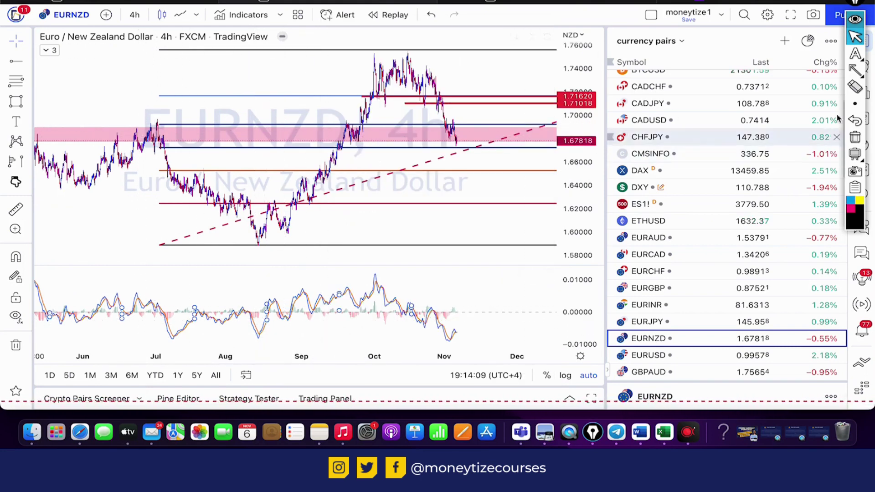
pyautogui.click(856, 69)
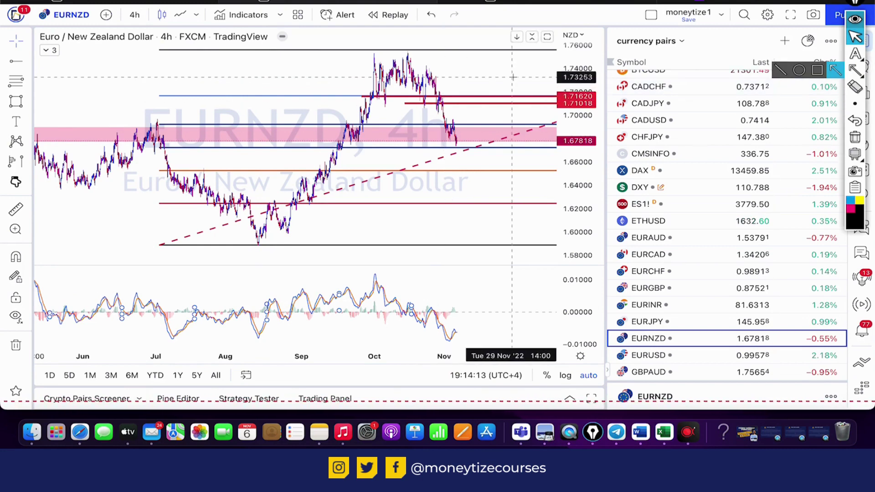
pyautogui.moveTo(513, 78); pyautogui.dragTo(431, 79)
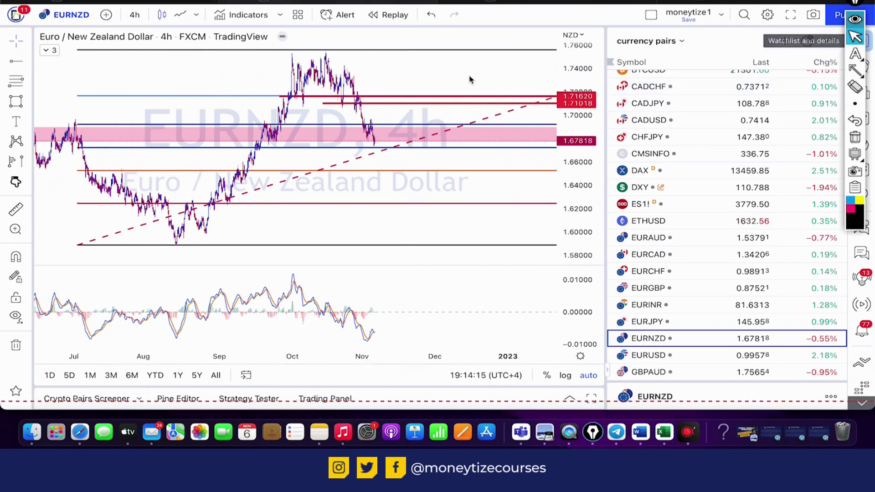
# Step: Draw a trend-based Fib extension on 4-hour EURNZD from about 1.7546 to 1.7061 and back up to 1.7431
pyautogui.click(28, 82)
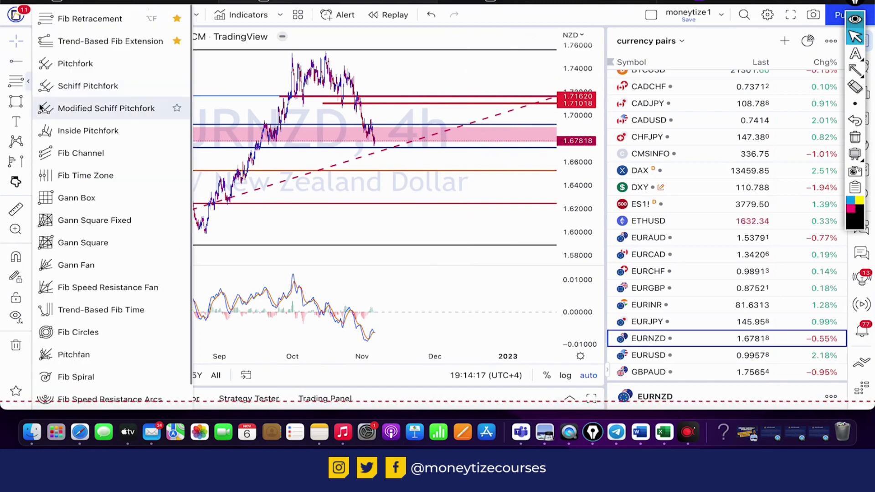
pyautogui.click(50, 43)
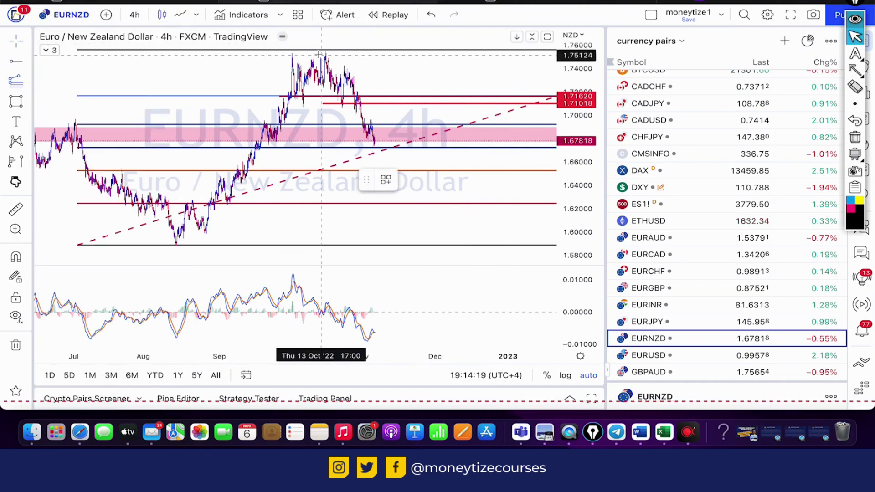
pyautogui.click(319, 51)
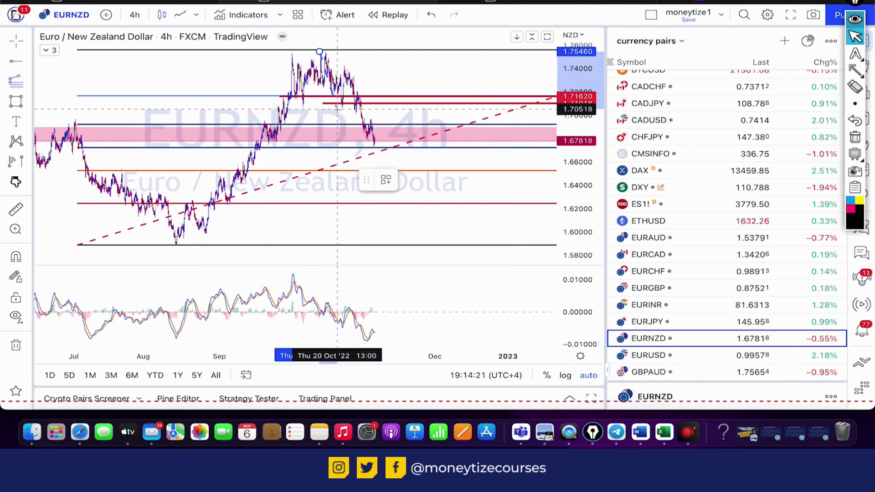
pyautogui.click(338, 108)
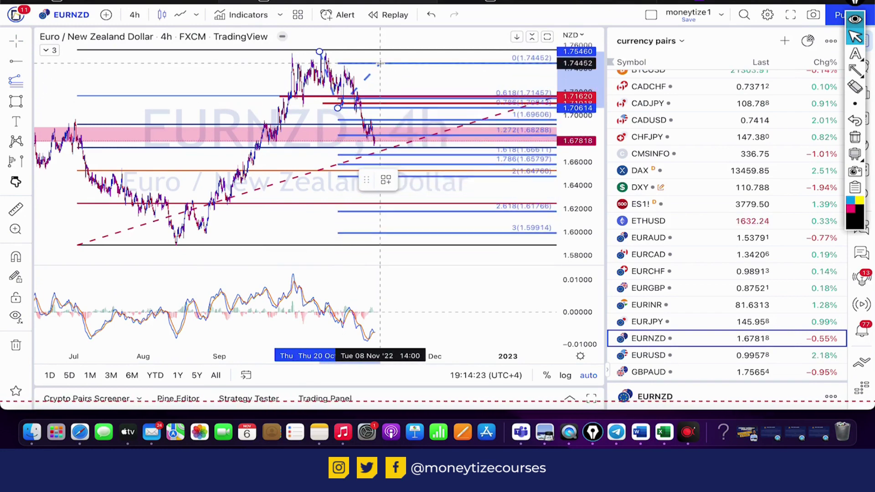
pyautogui.click(379, 64)
pyautogui.click(378, 77)
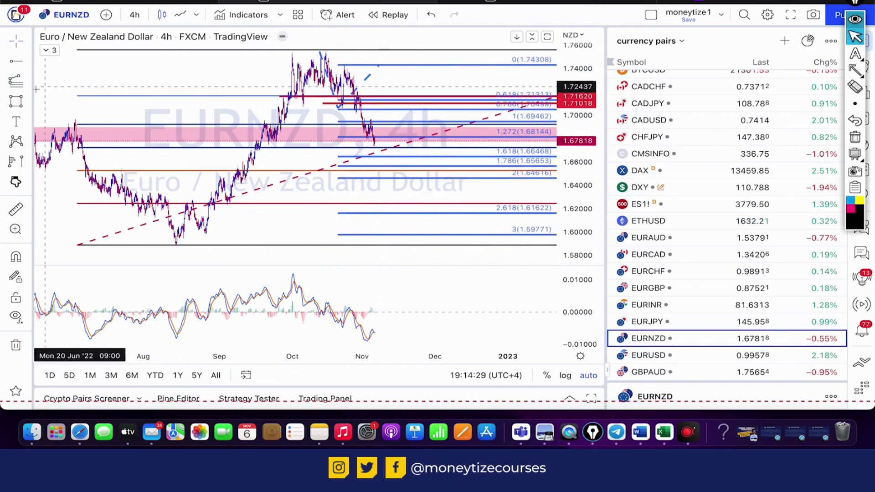
# Step: Mark a rectangular support zone at about 1.646–1.652 on 4-hour EURNZD, and delete the trend-based Fib extension
pyautogui.click(17, 103)
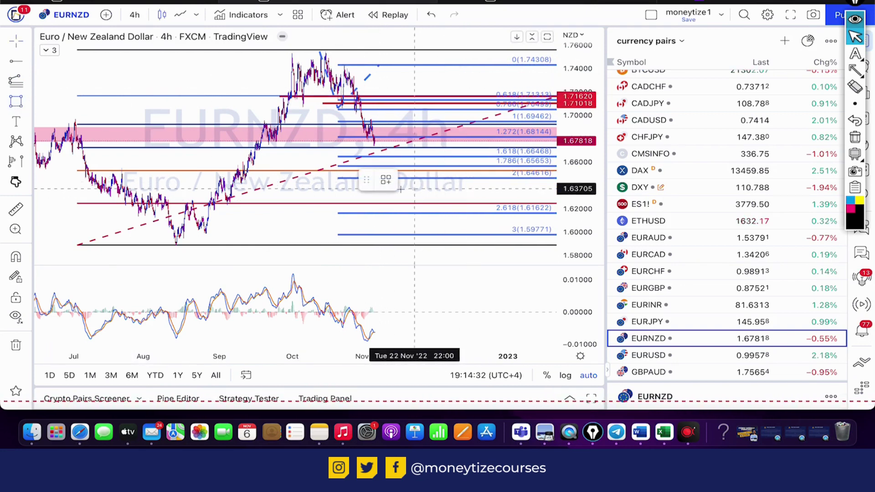
pyautogui.click(354, 177)
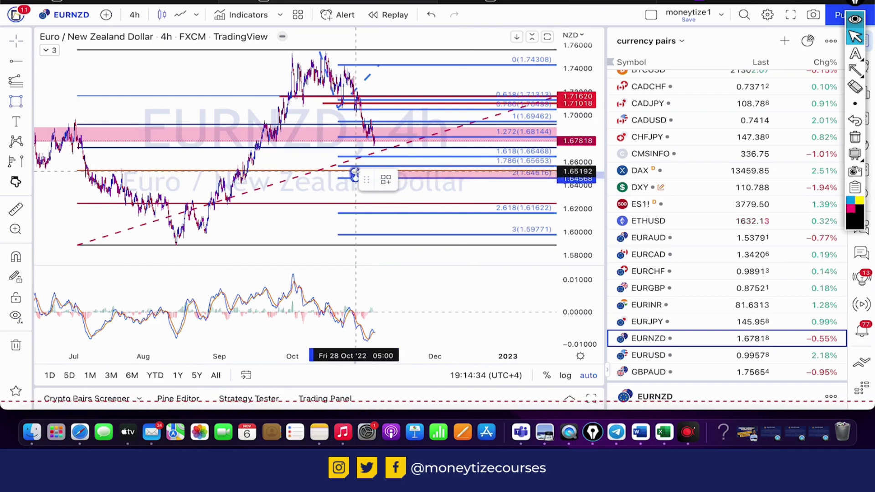
pyautogui.click(355, 171)
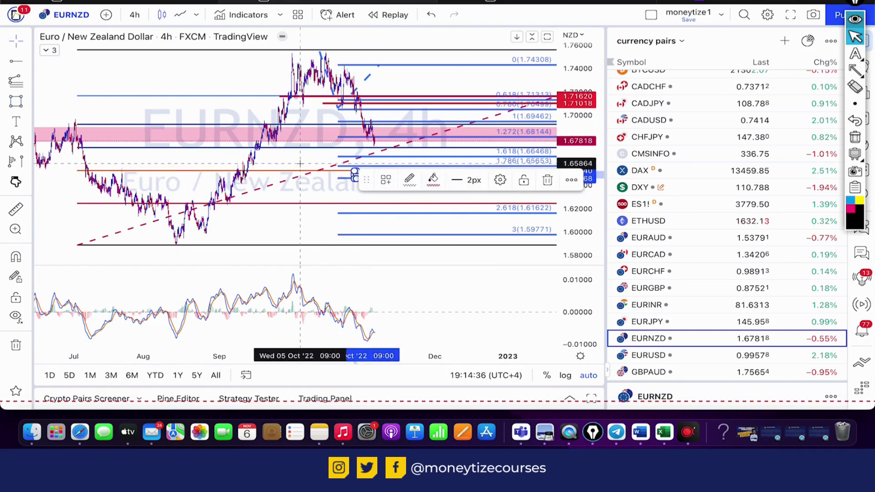
pyautogui.click(312, 130)
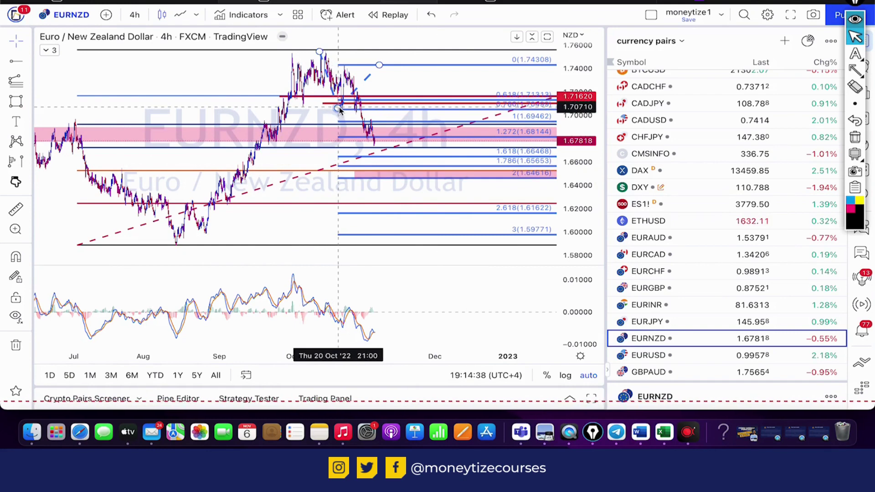
pyautogui.click(340, 106)
pyautogui.press('Delete')
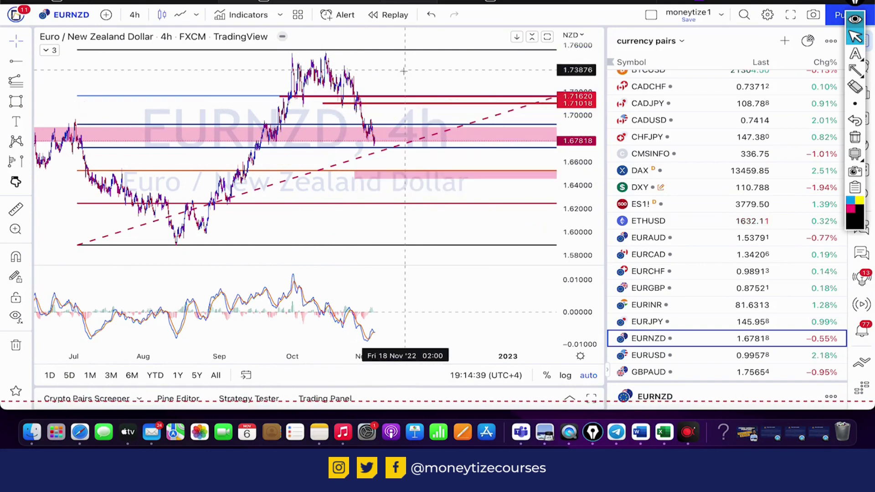
# Step: Draw a descending trend line from the 14 Oct '22 high at about 1.755 to about 1.646 on 19 Dec '22
pyautogui.click(29, 62)
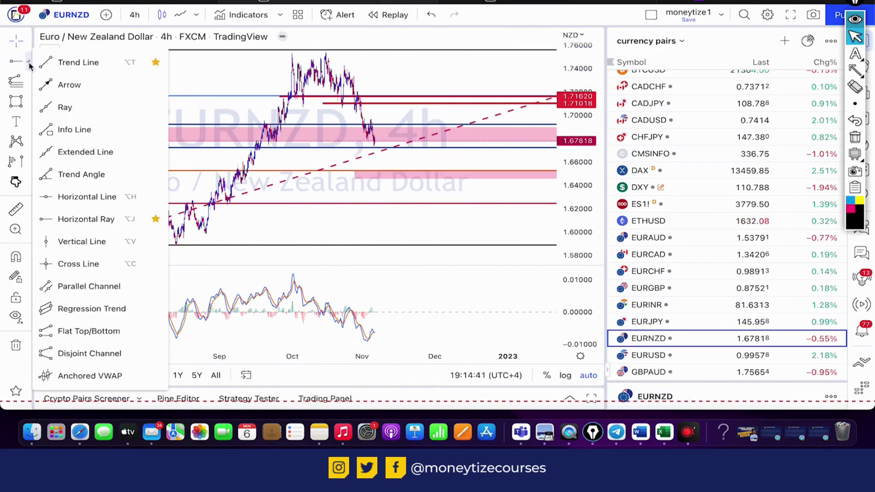
pyautogui.click(68, 61)
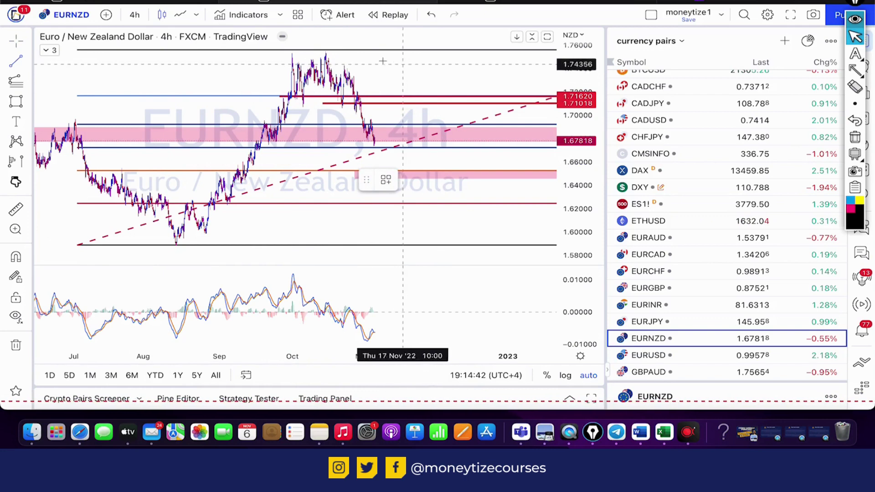
pyautogui.click(324, 50)
pyautogui.click(477, 177)
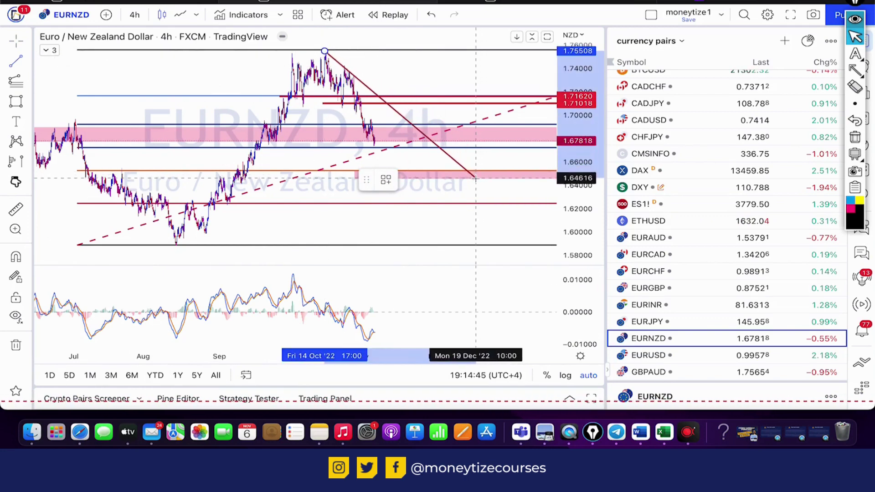
# Step: Sketch arrows on 4-hour EURNZD up towards the descending trend line and down to the 1.646–1.652 support zone, and clear them
pyautogui.click(850, 72)
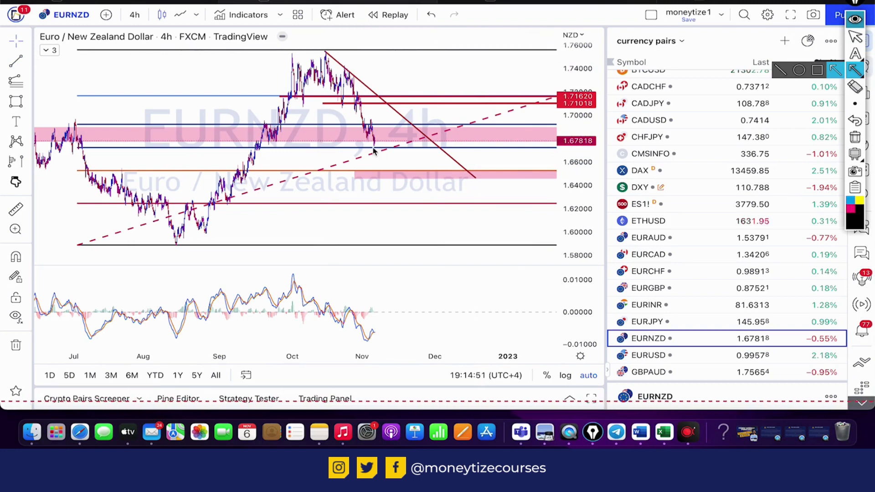
pyautogui.moveTo(374, 147); pyautogui.dragTo(393, 121)
pyautogui.moveTo(373, 116); pyautogui.dragTo(382, 103)
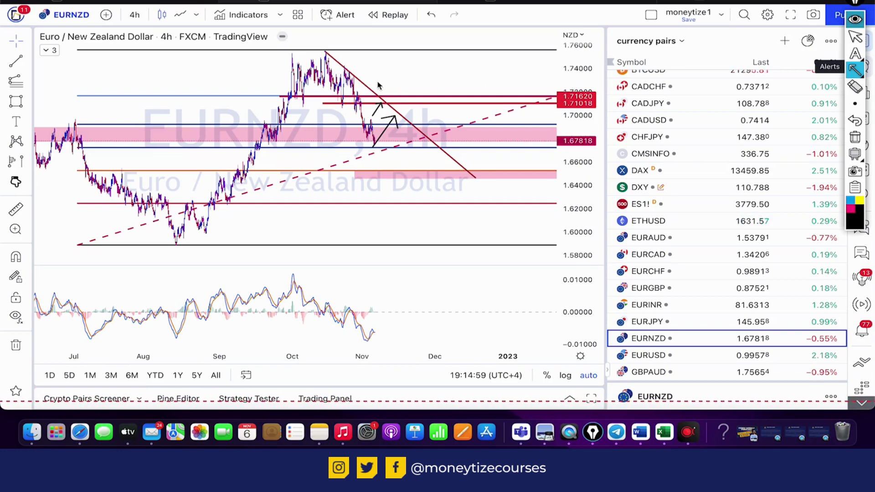
pyautogui.moveTo(377, 86); pyautogui.dragTo(406, 86)
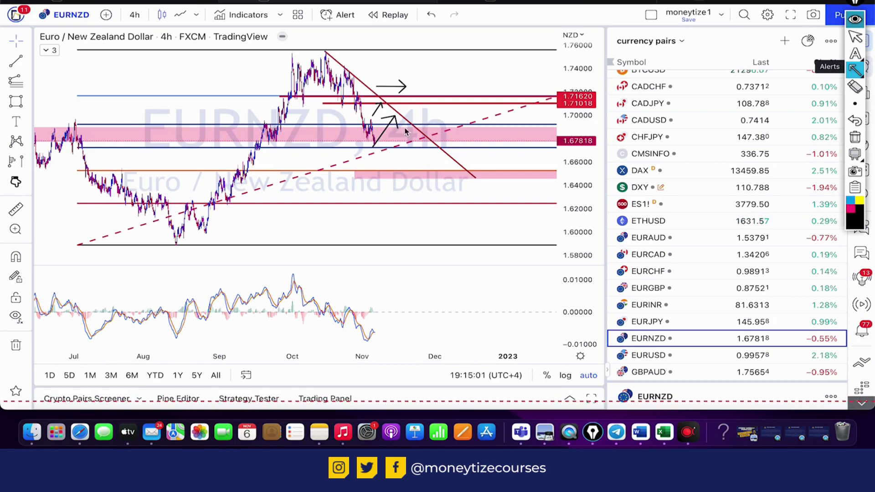
pyautogui.moveTo(402, 120); pyautogui.dragTo(436, 181)
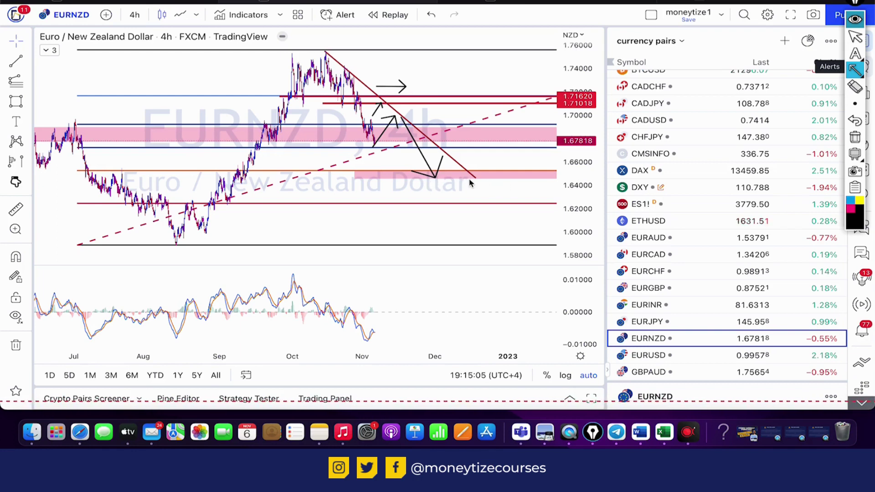
pyautogui.click(856, 36)
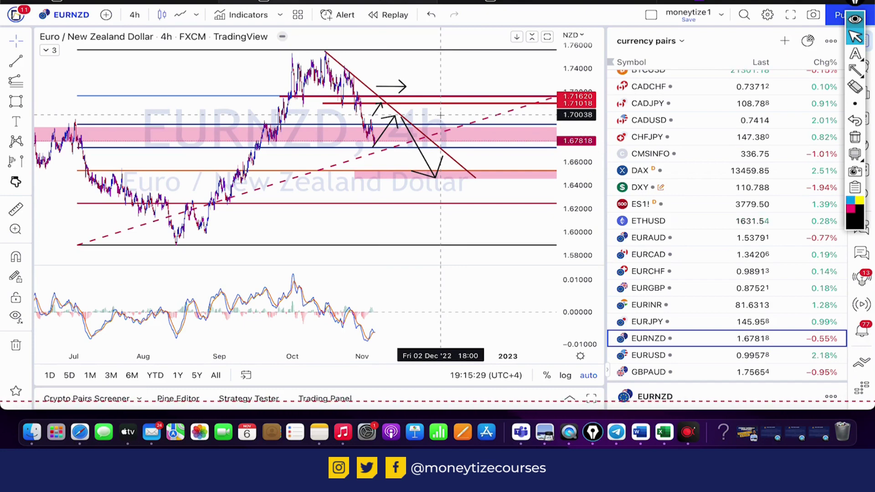
pyautogui.click(854, 143)
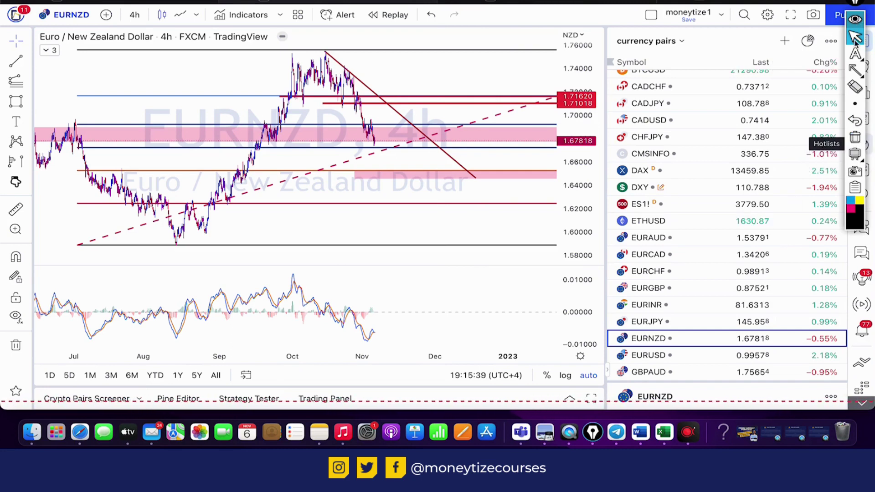
# Step: Find the FXCM GBPJPY symbol in the watchlist by searching for it and open its chart
pyautogui.click(785, 42)
pyautogui.write('GBPJ')
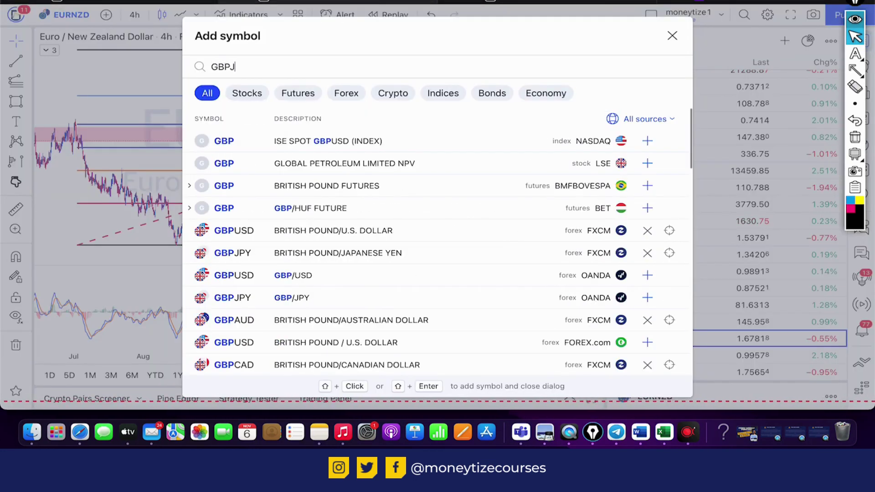
pyautogui.write('PY')
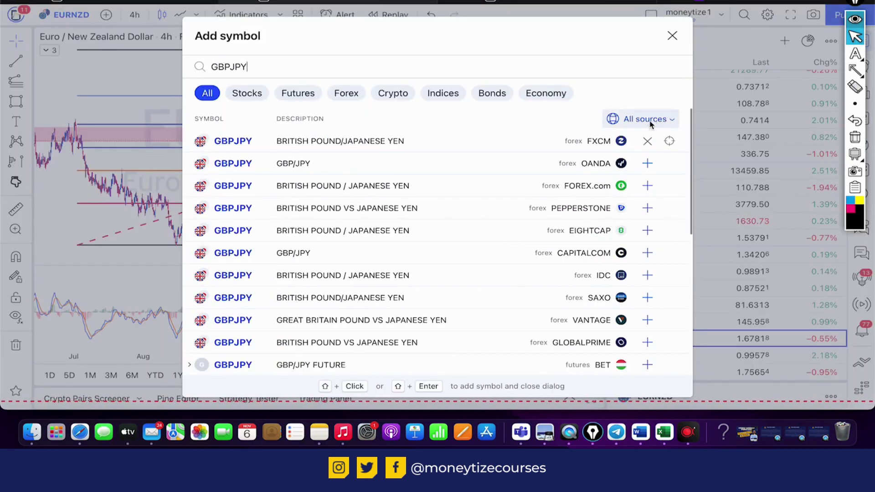
pyautogui.click(670, 141)
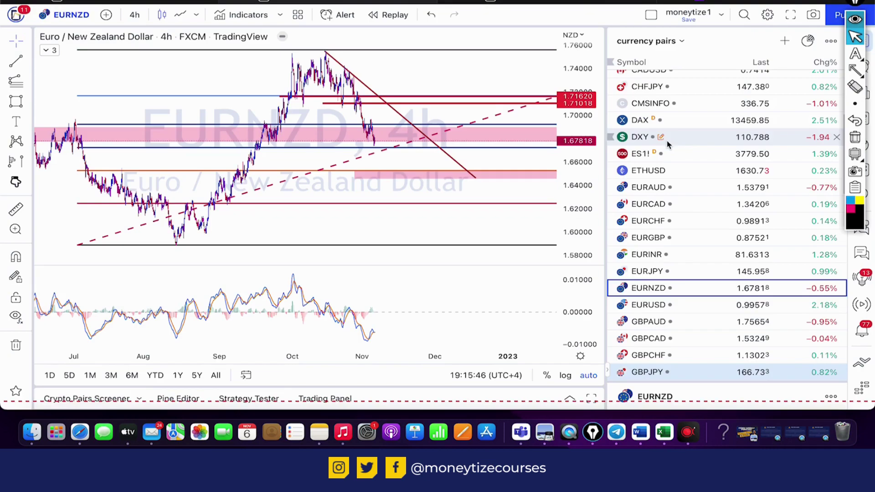
pyautogui.click(696, 372)
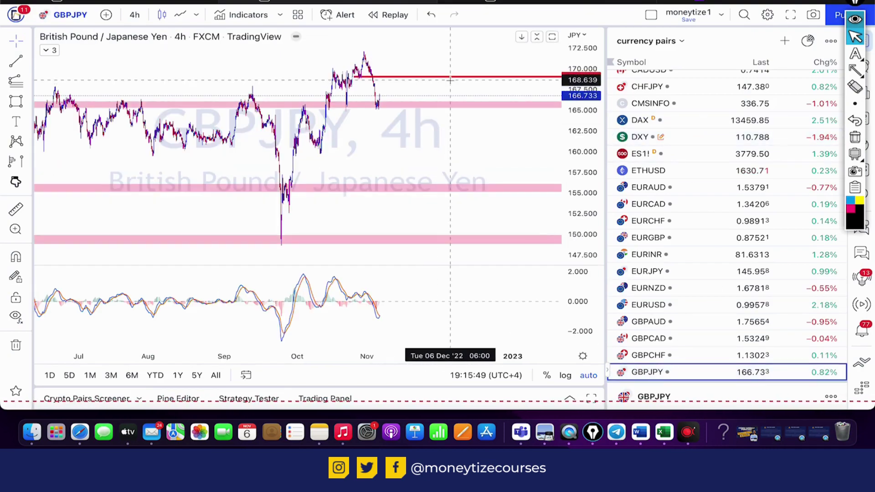
# Step: Switch GBPJPY to the weekly interval and enlarge the price action from late 2021 onwards, leaving room for projections
pyautogui.write('1w')
pyautogui.press('Return')
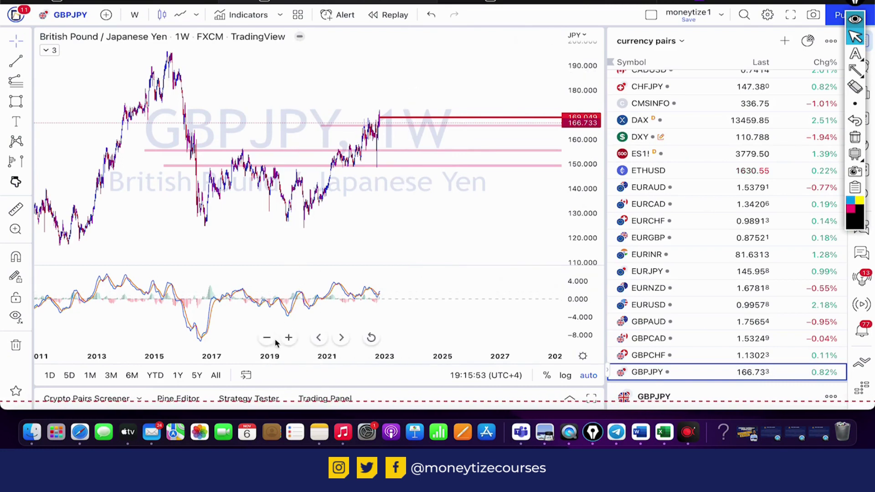
pyautogui.click(289, 337)
pyautogui.click(289, 337)
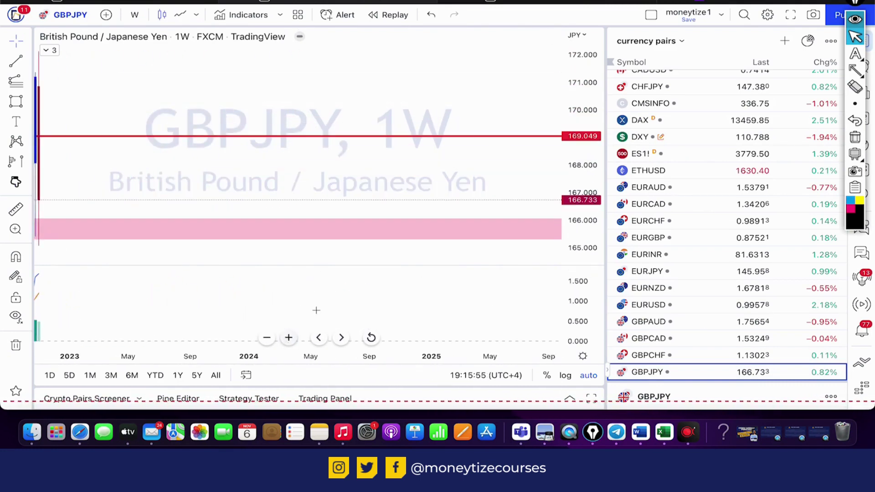
pyautogui.moveTo(157, 95); pyautogui.dragTo(390, 151)
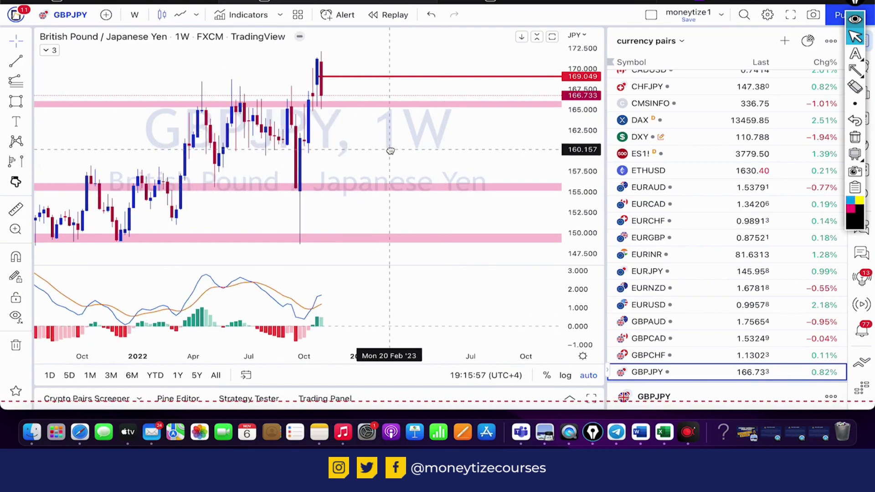
# Step: Sketch a rising arrow over the weekly GBPJPY highs from about 165 to 172.4, and clear it
pyautogui.click(855, 70)
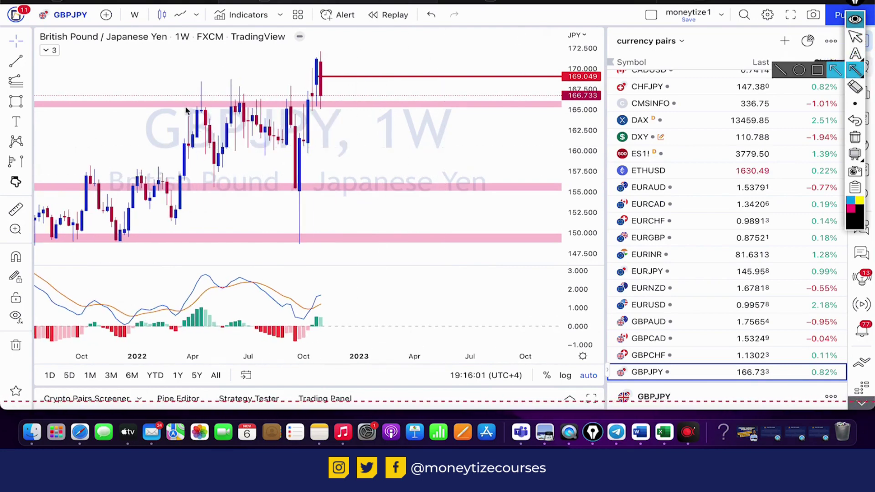
pyautogui.moveTo(186, 109); pyautogui.dragTo(320, 49)
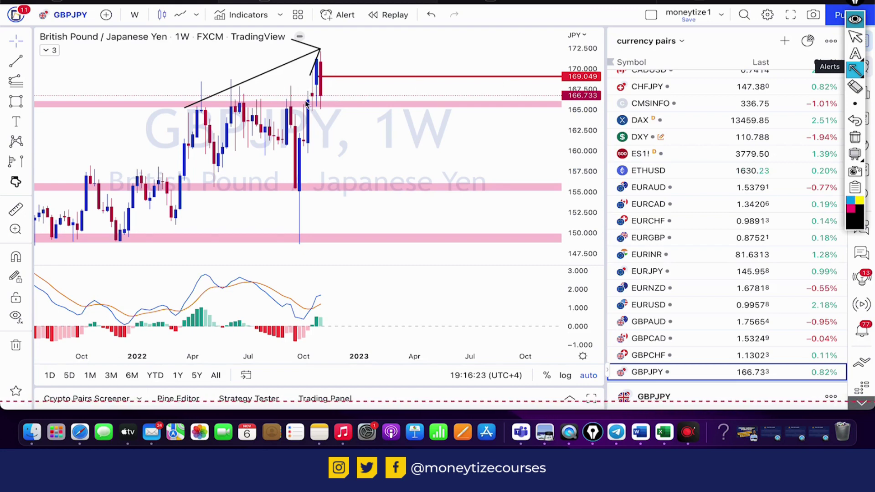
pyautogui.click(856, 36)
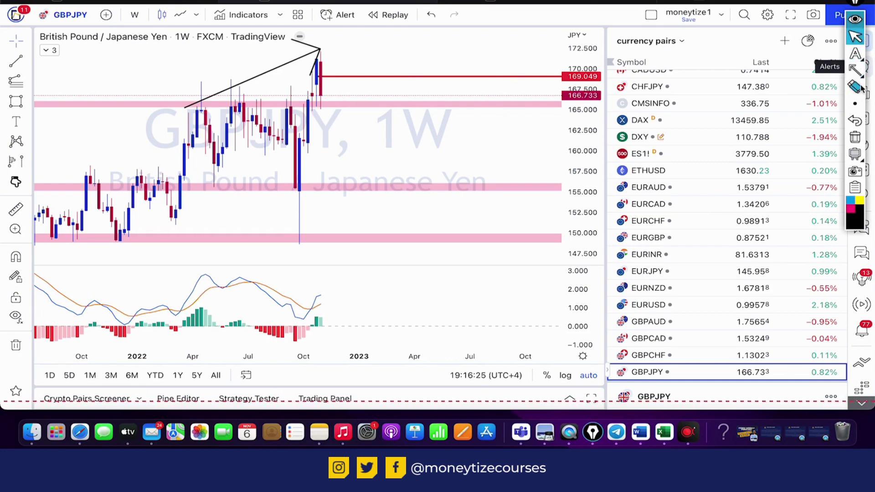
pyautogui.click(855, 138)
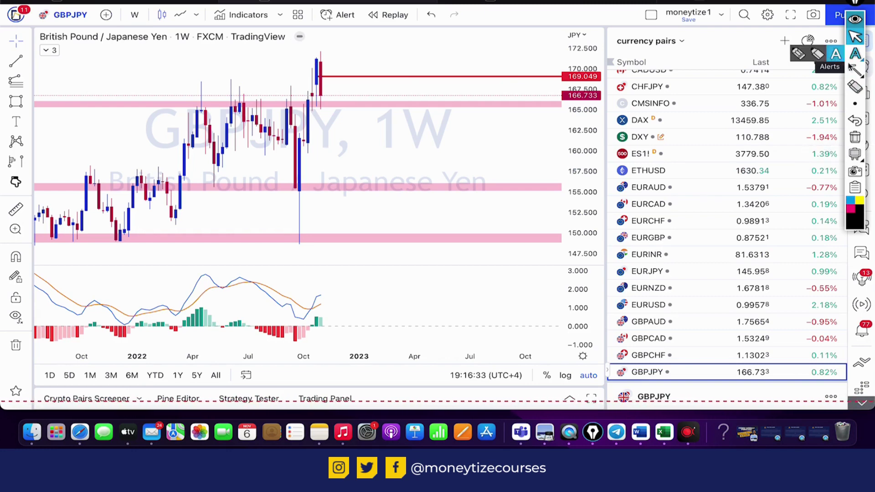
# Step: Circle the four places where weekly GBPJPY meets the zone near 165.5, and clear the circles
pyautogui.moveTo(856, 70)
pyautogui.click(799, 70)
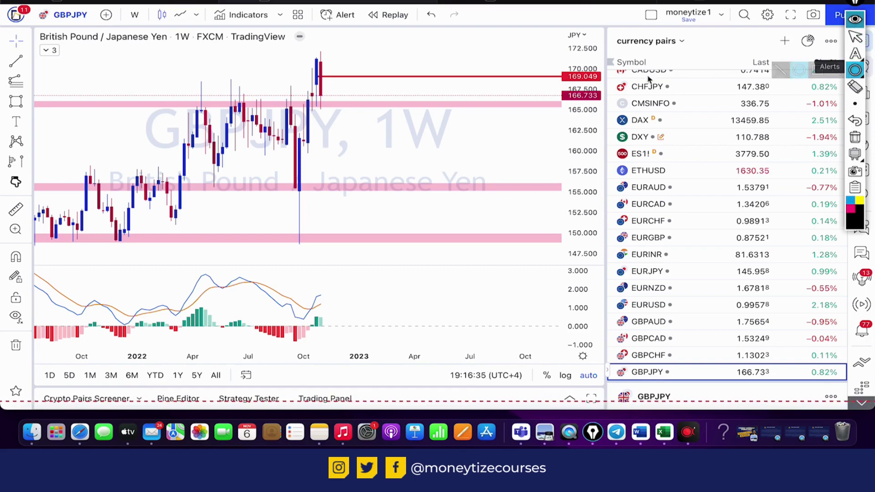
pyautogui.moveTo(197, 106)
pyautogui.mouseDown()
pyautogui.moveTo(208, 115)
pyautogui.moveTo(331, 110)
pyautogui.mouseUp()
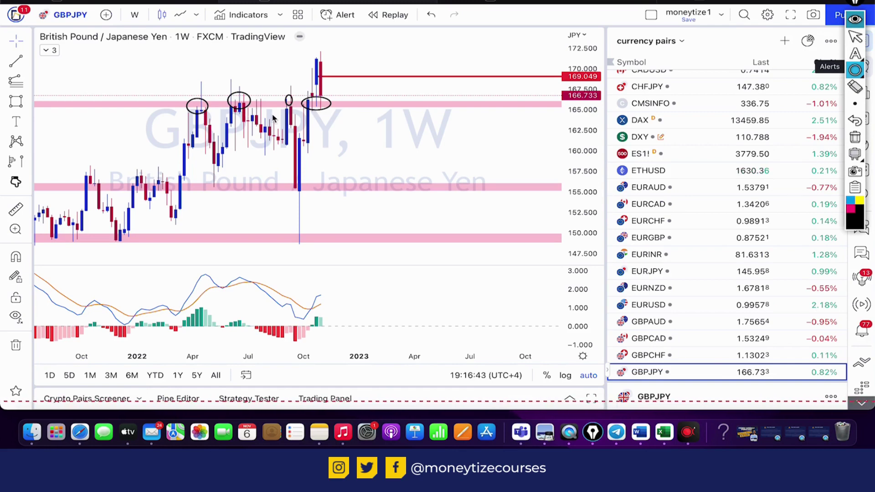
pyautogui.click(856, 137)
pyautogui.click(856, 36)
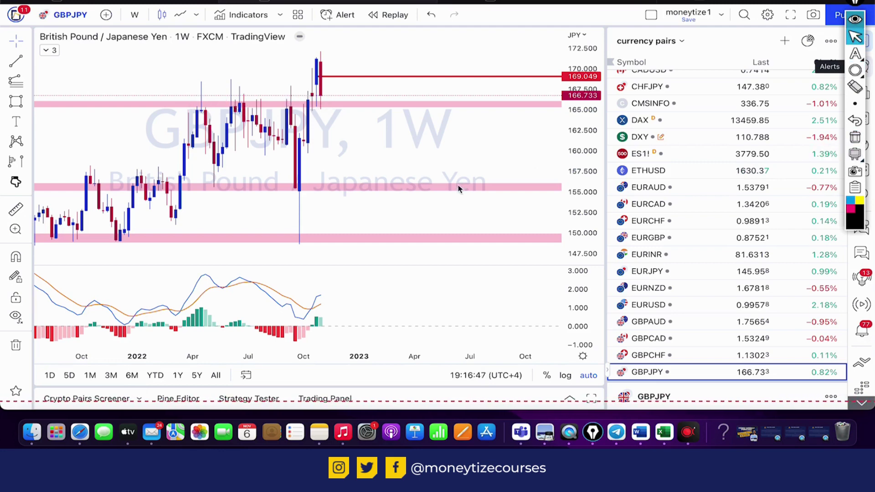
# Step: Switch GBPJPY to the daily interval
pyautogui.write('1')
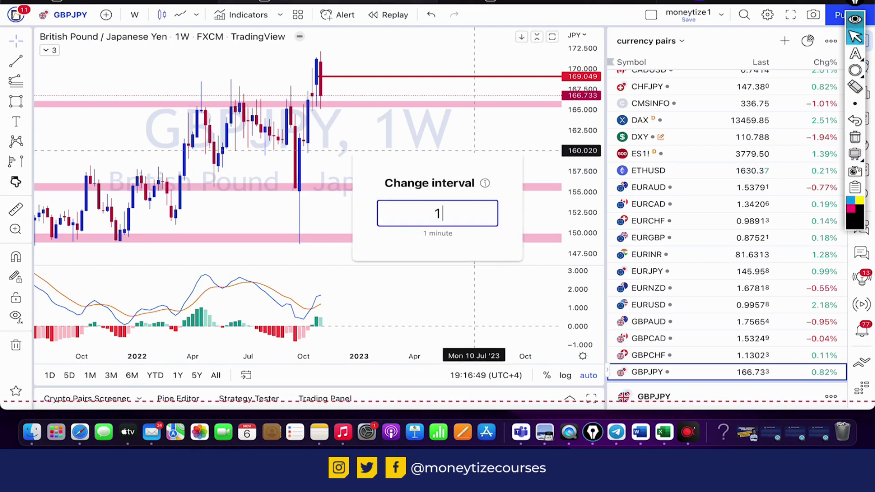
pyautogui.write('d')
pyautogui.press('Return')
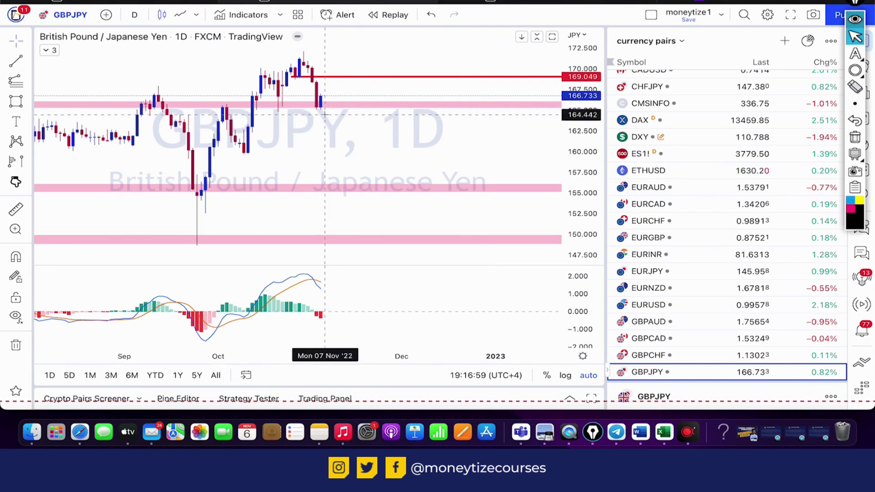
# Step: Sketch an arrow on daily GBPJPY from the zone near 165.5 up to the 169.049 line
pyautogui.click(853, 72)
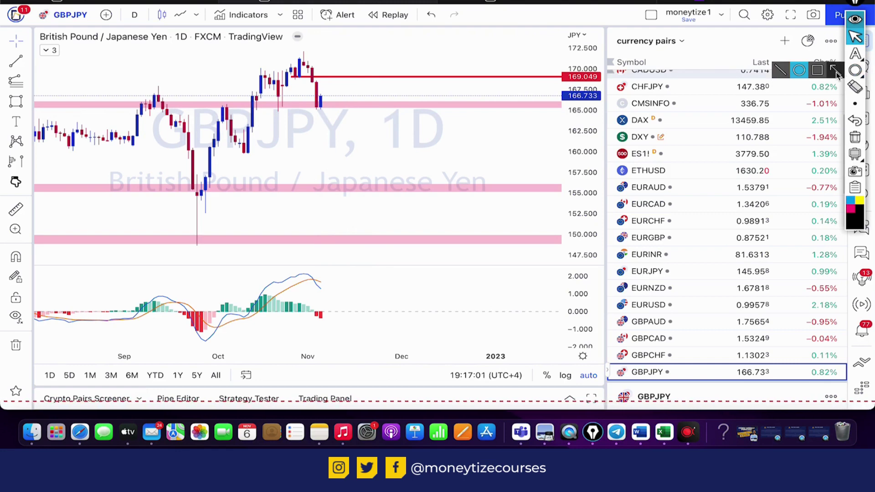
pyautogui.click(835, 70)
pyautogui.moveTo(322, 106); pyautogui.dragTo(348, 82)
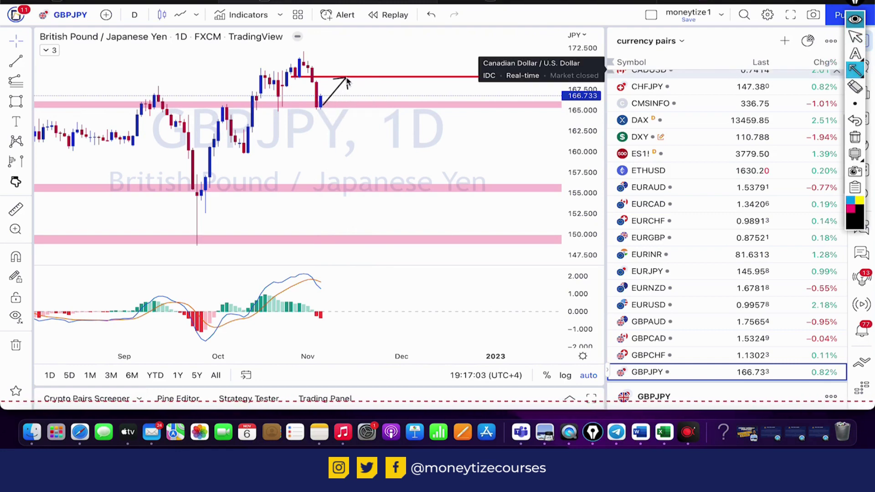
pyautogui.click(851, 41)
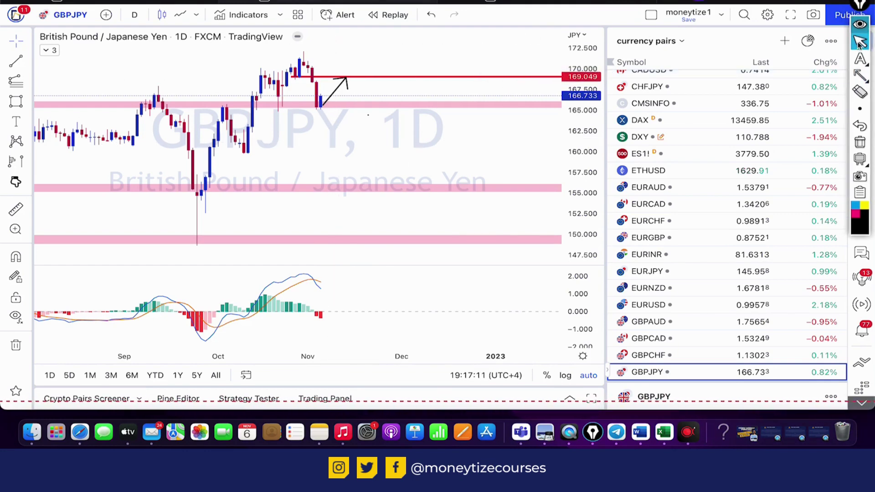
# Step: Show daily GBPJPY as a line chart and trace its 169.049 level with a straight horizontal annotation line
pyautogui.click(181, 17)
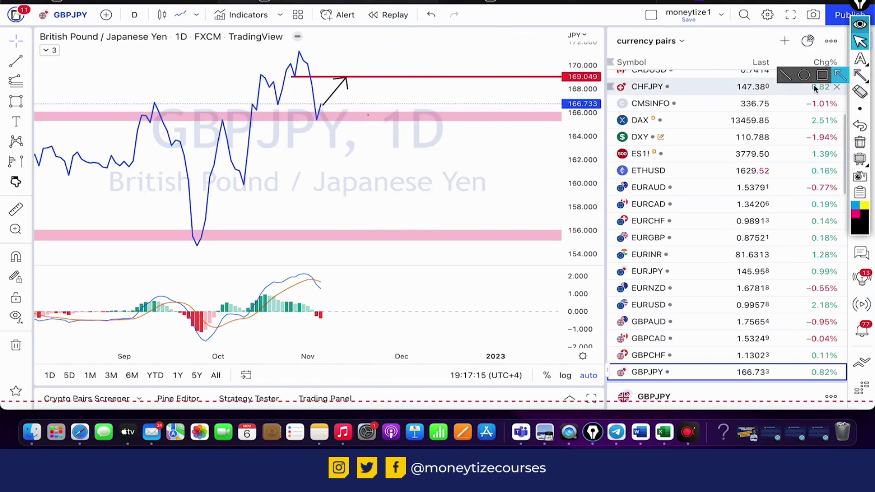
pyautogui.click(785, 75)
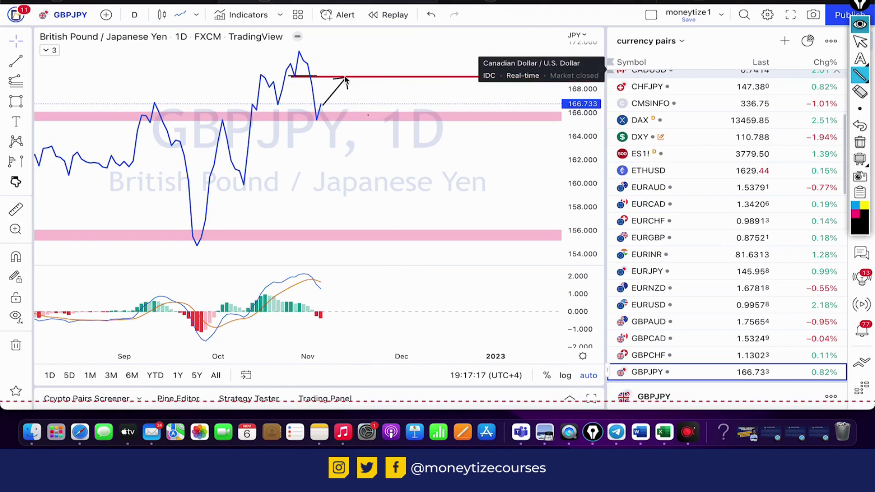
pyautogui.moveTo(300, 77); pyautogui.dragTo(433, 78)
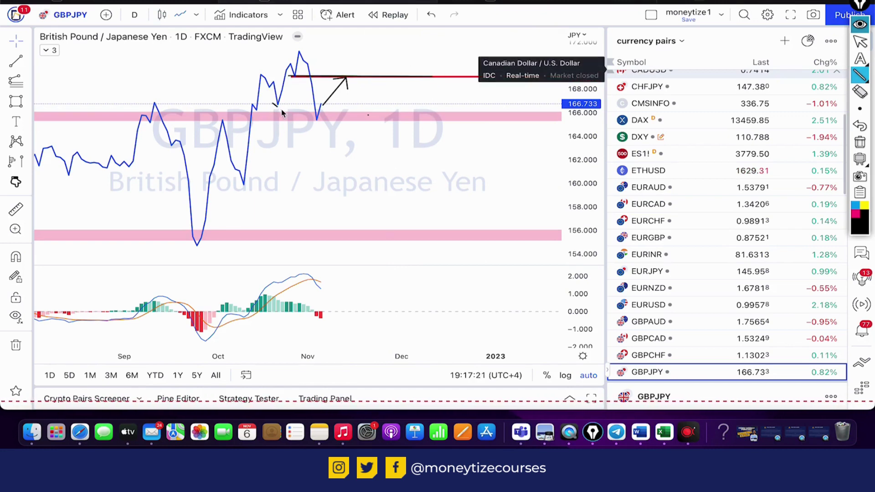
# Step: Sketch lines under the last two GBPJPY lows, over the recent highs and down the indicator's shrinking histogram, and clear all annotations
pyautogui.moveTo(313, 120); pyautogui.dragTo(325, 132)
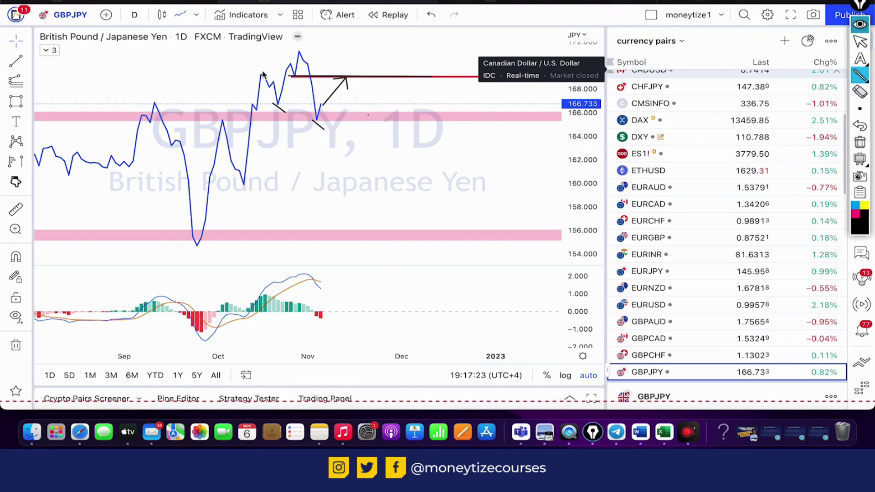
pyautogui.moveTo(262, 72); pyautogui.dragTo(294, 50)
pyautogui.moveTo(273, 288); pyautogui.dragTo(337, 313)
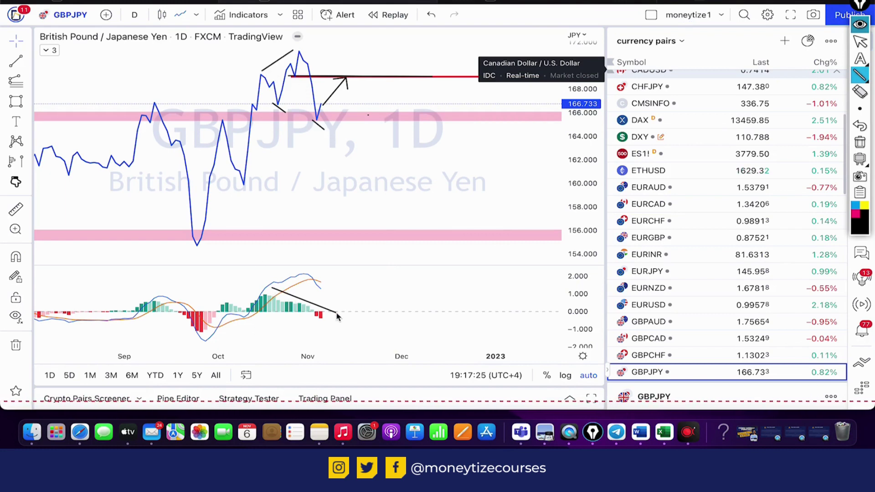
pyautogui.click(860, 142)
pyautogui.click(860, 41)
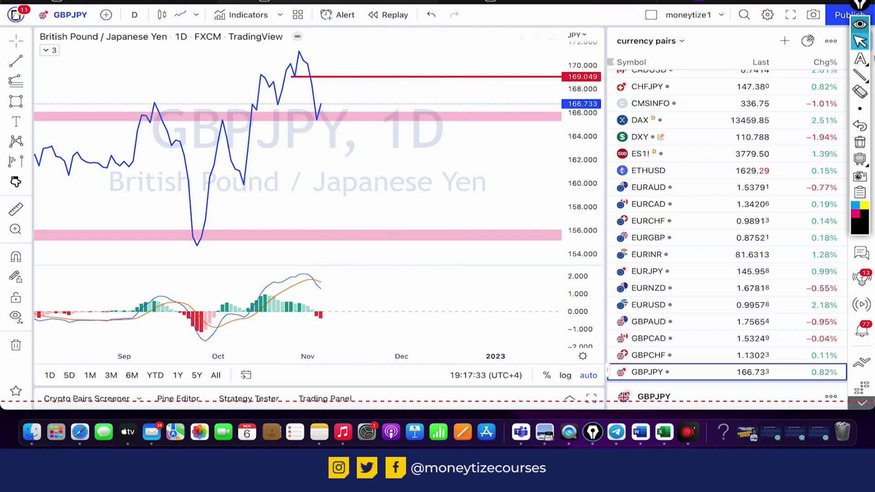
pyautogui.click(860, 75)
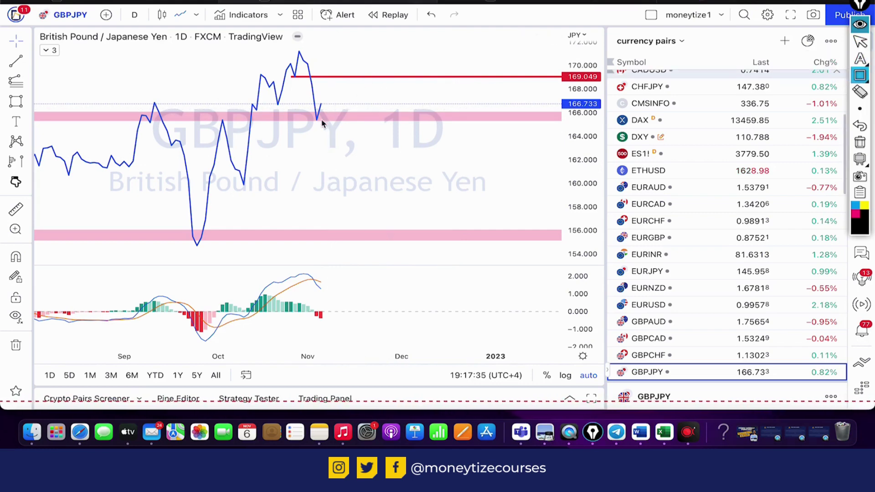
pyautogui.moveTo(322, 120); pyautogui.dragTo(353, 83)
pyautogui.click(860, 126)
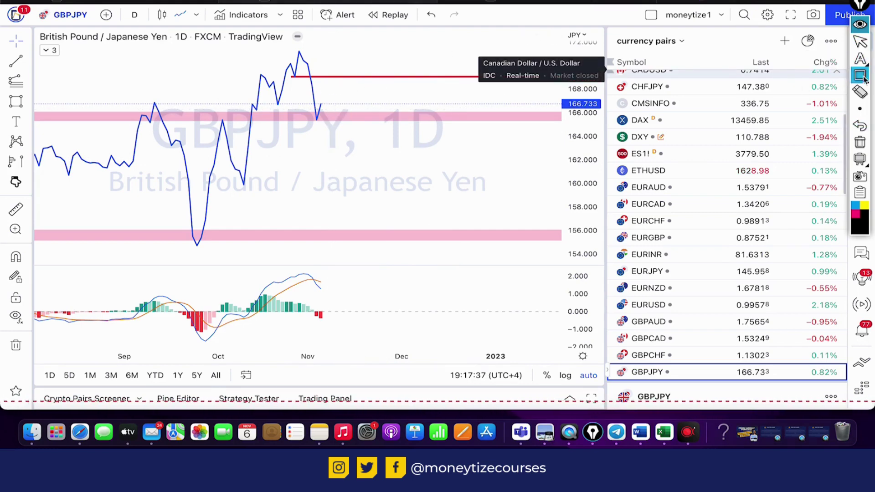
# Step: Sketch arrows on daily GBPJPY from the upper zone to the 169.049 line and down to about 158.4, and clear them
pyautogui.click(862, 77)
pyautogui.click(775, 79)
pyautogui.moveTo(322, 122)
pyautogui.mouseDown()
pyautogui.moveTo(351, 78)
pyautogui.moveTo(441, 202)
pyautogui.mouseUp()
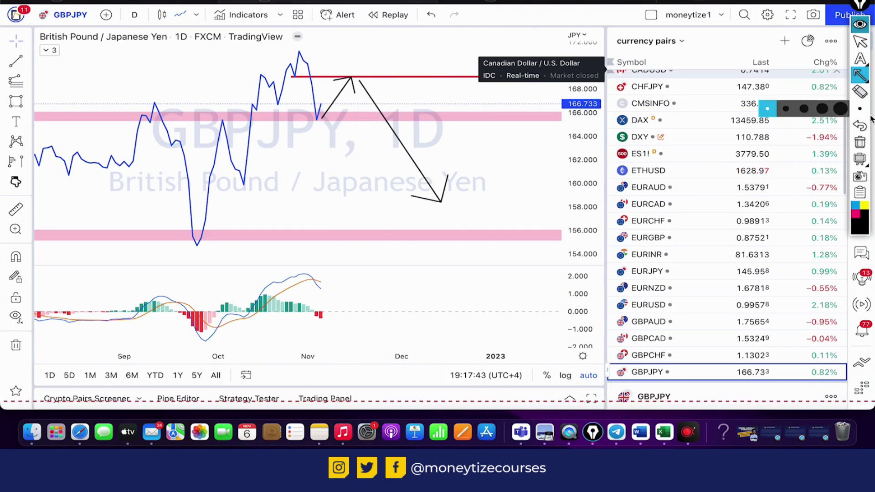
pyautogui.click(861, 143)
pyautogui.click(861, 41)
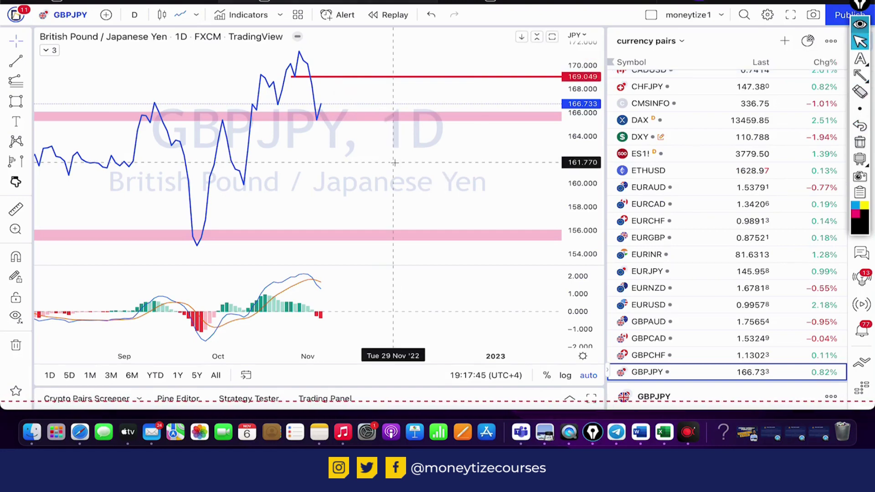
# Step: Show GBPJPY as a 4-hour candlestick chart with price history back to the start of October
pyautogui.write('4H')
pyautogui.press('Return')
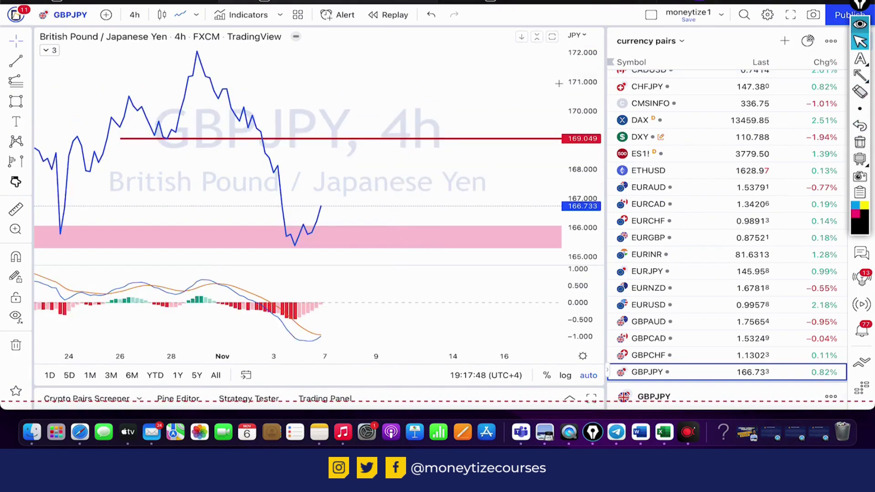
pyautogui.click(162, 15)
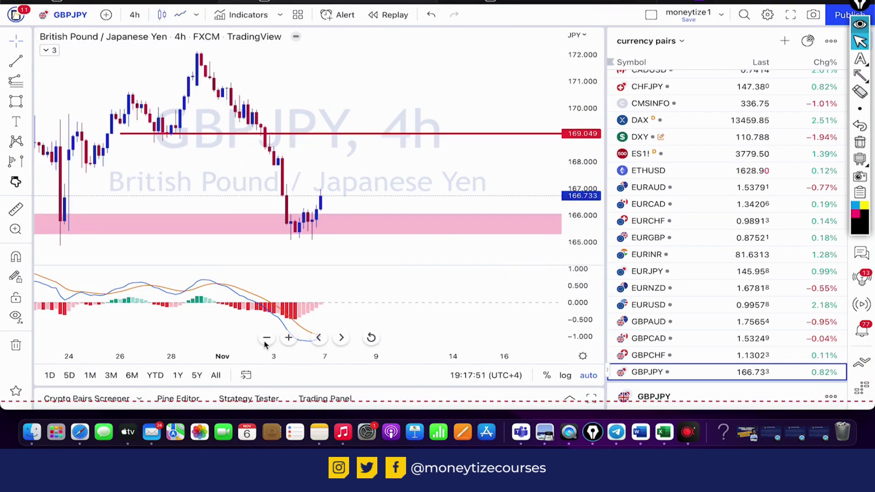
pyautogui.scroll(-3, 274, 355)
pyautogui.hscroll(2, 447, 97)
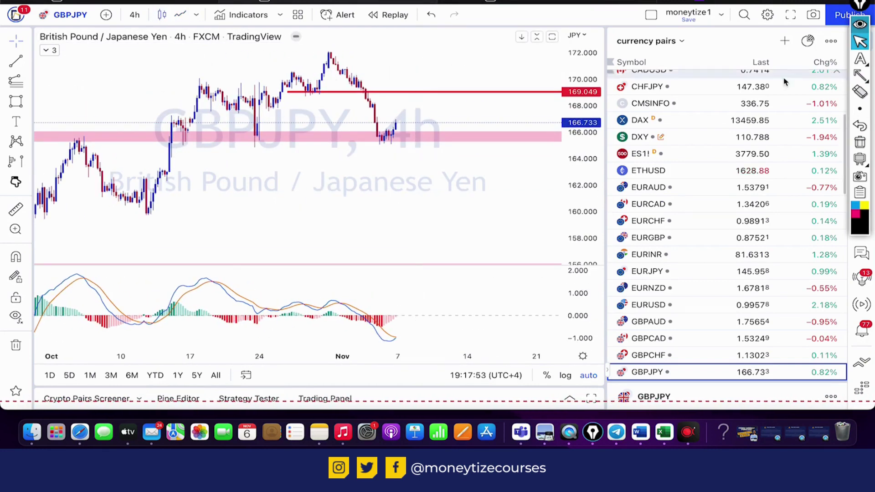
# Step: Sketch one arrow across the two rising October highs on 4-hour GBPJPY and another down the matching indicator peaks
pyautogui.click(861, 75)
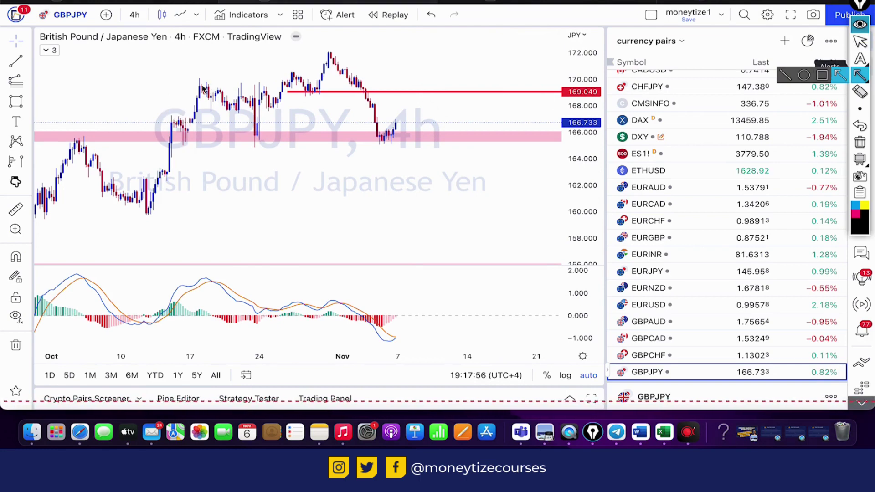
pyautogui.moveTo(200, 84)
pyautogui.mouseDown()
pyautogui.moveTo(335, 36)
pyautogui.moveTo(332, 46)
pyautogui.mouseUp()
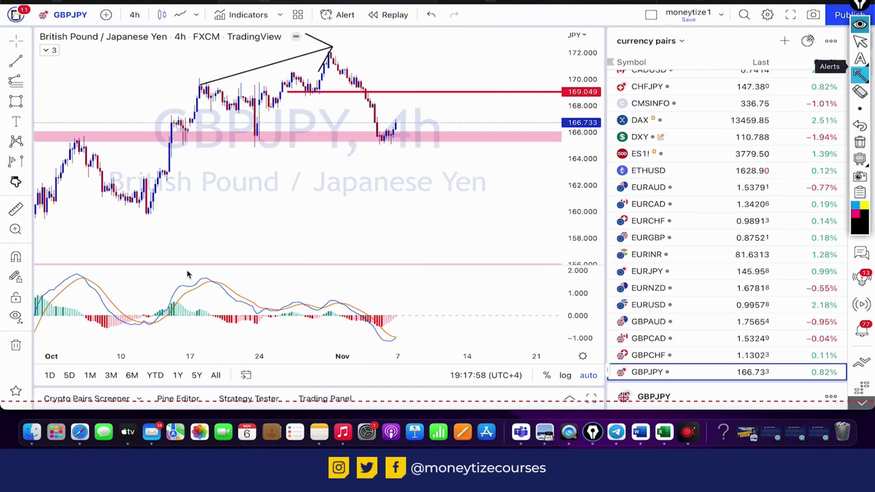
pyautogui.moveTo(198, 279)
pyautogui.mouseDown()
pyautogui.moveTo(356, 296)
pyautogui.moveTo(339, 304)
pyautogui.mouseUp()
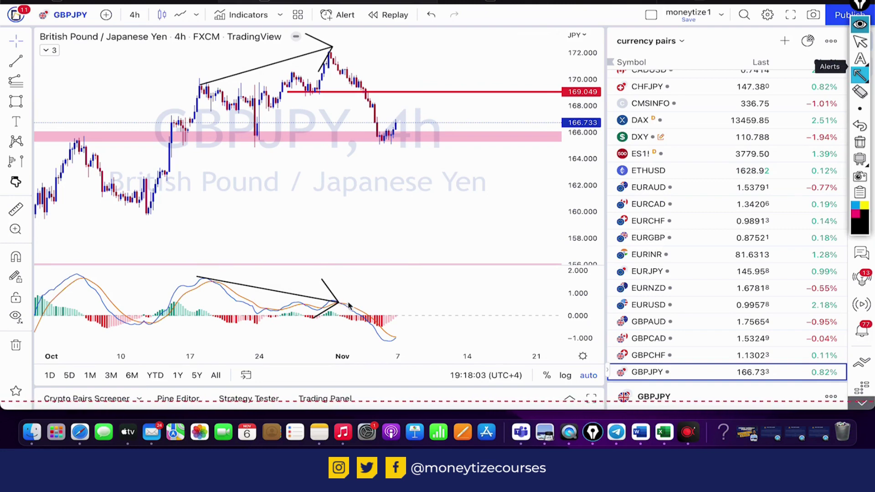
# Step: Sketch horizontal annotation lines on 4-hour GBPJPY along the 169.049 level and inside the pink zone near 165.5
pyautogui.click(861, 74)
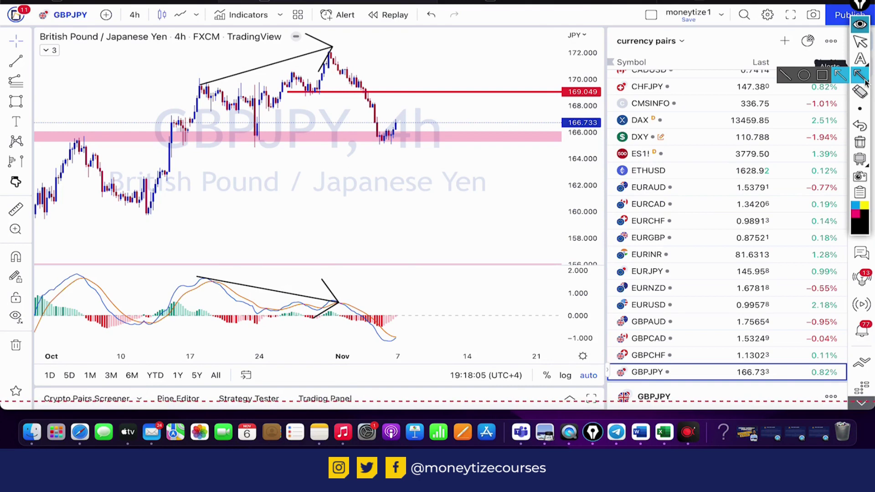
pyautogui.click(786, 75)
pyautogui.moveTo(288, 91); pyautogui.dragTo(380, 93)
pyautogui.moveTo(209, 139); pyautogui.dragTo(310, 139)
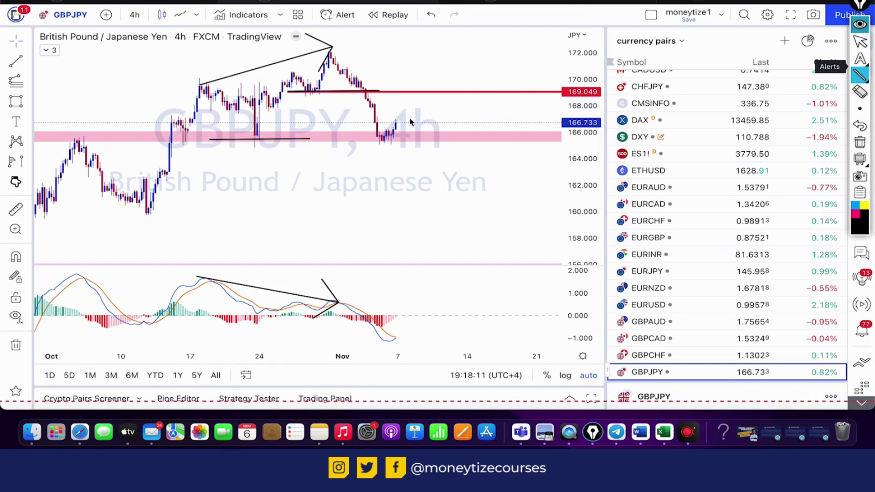
# Step: Sketch lines on 4-hour GBPJPY from the zone up to 169.049, up to about 171 and down to about 159, and clear all annotations
pyautogui.moveTo(396, 139); pyautogui.dragTo(407, 125)
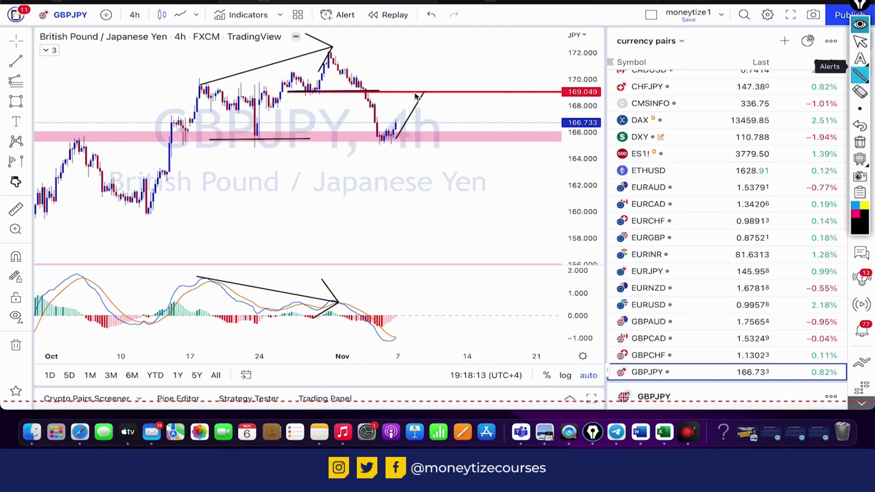
pyautogui.moveTo(431, 98)
pyautogui.mouseDown()
pyautogui.moveTo(448, 72)
pyautogui.moveTo(538, 229)
pyautogui.mouseUp()
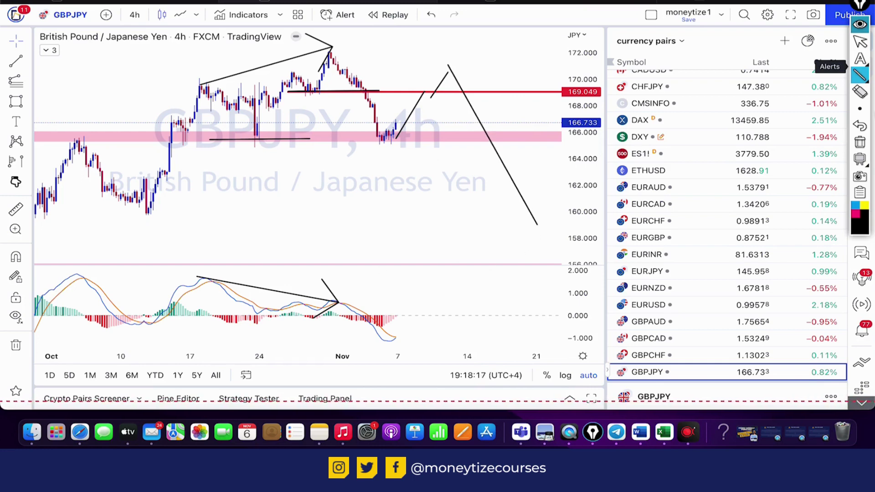
pyautogui.click(860, 142)
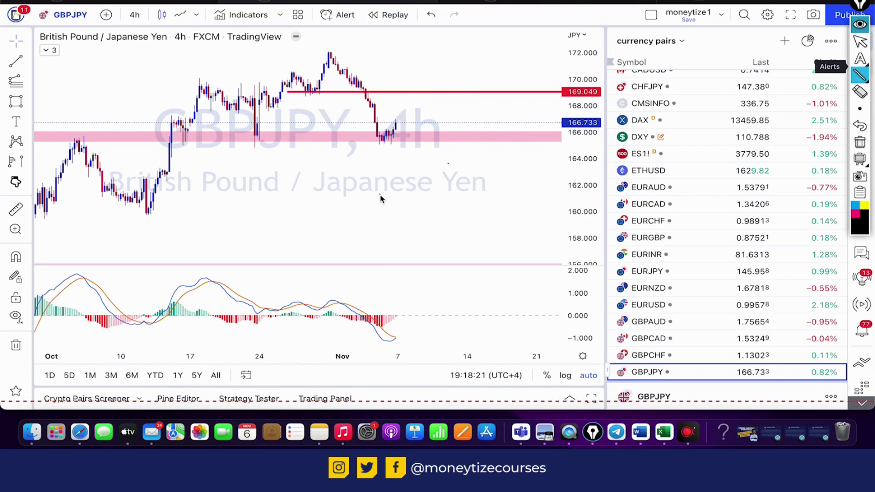
pyautogui.press('Escape')
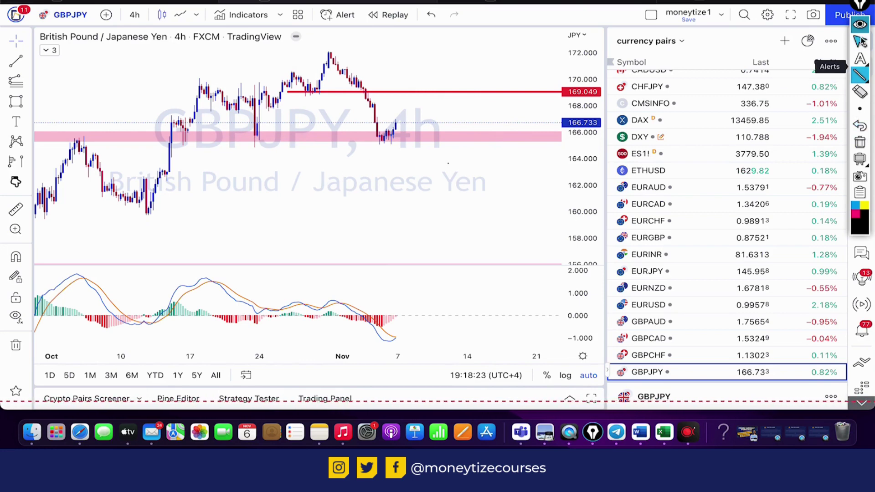
# Step: Draw a Fibonacci retracement on 4-hour GBPJPY from the late-October high at 172.148 down to the November low at 165.032
pyautogui.click(28, 82)
pyautogui.click(76, 19)
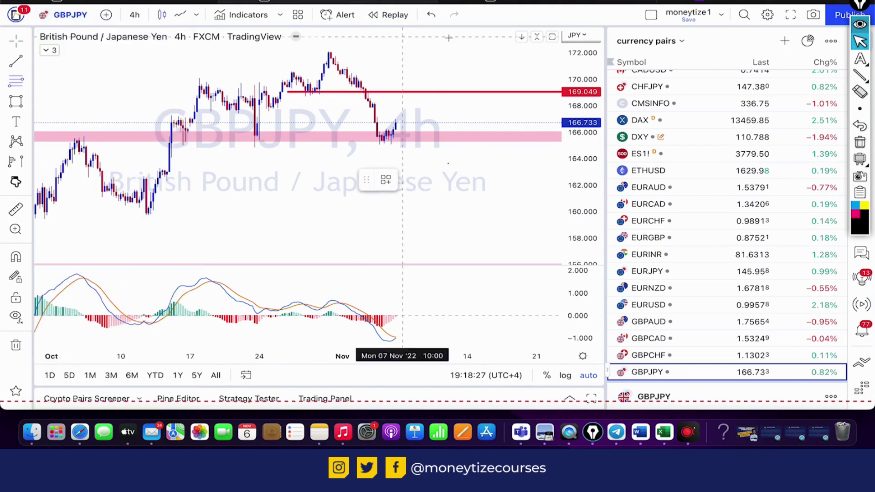
pyautogui.click(321, 52)
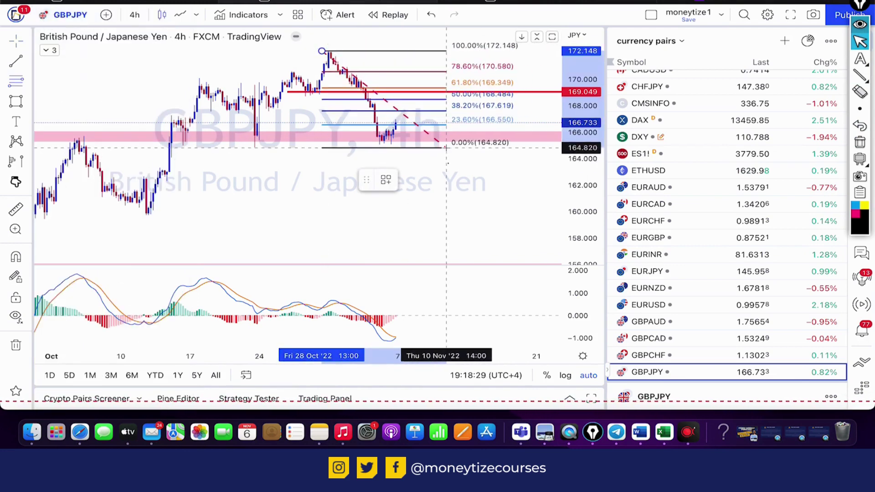
pyautogui.click(460, 145)
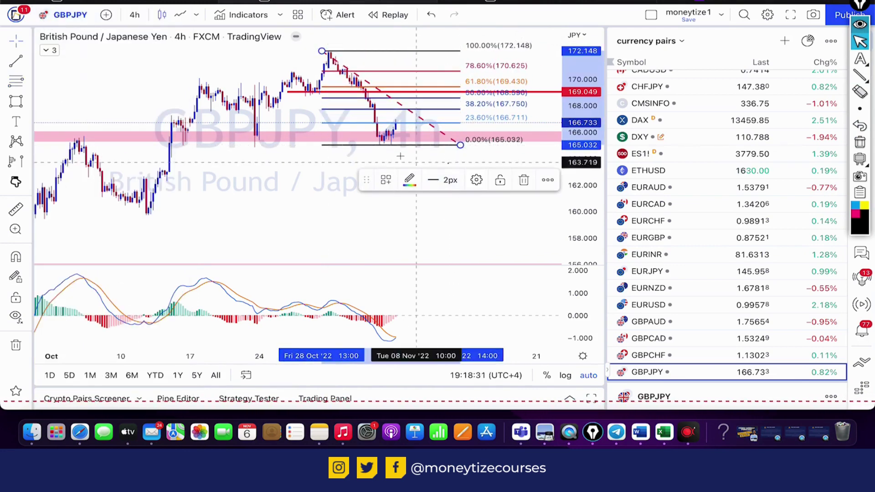
pyautogui.click(265, 164)
# Step: Sketch arrows from the GBPJPY zone up to about 169.2, up to about 170.4 and down to about 157.4, and clear them
pyautogui.moveTo(859, 75)
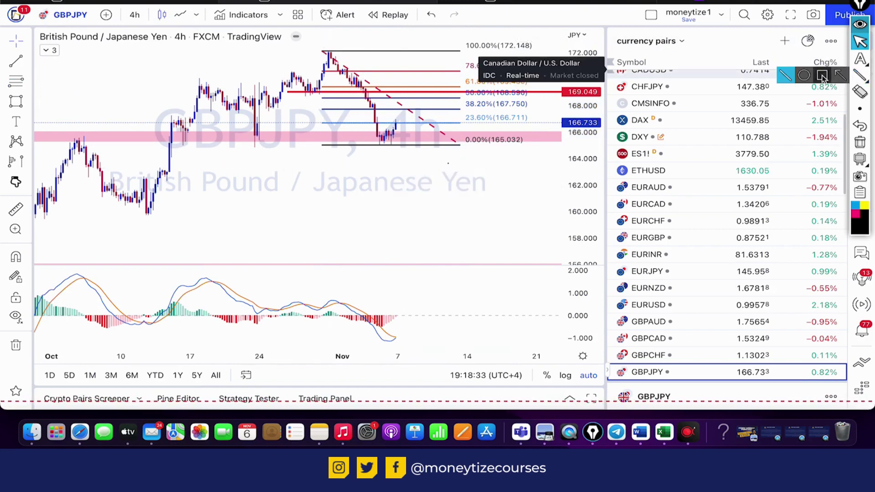
pyautogui.click(840, 76)
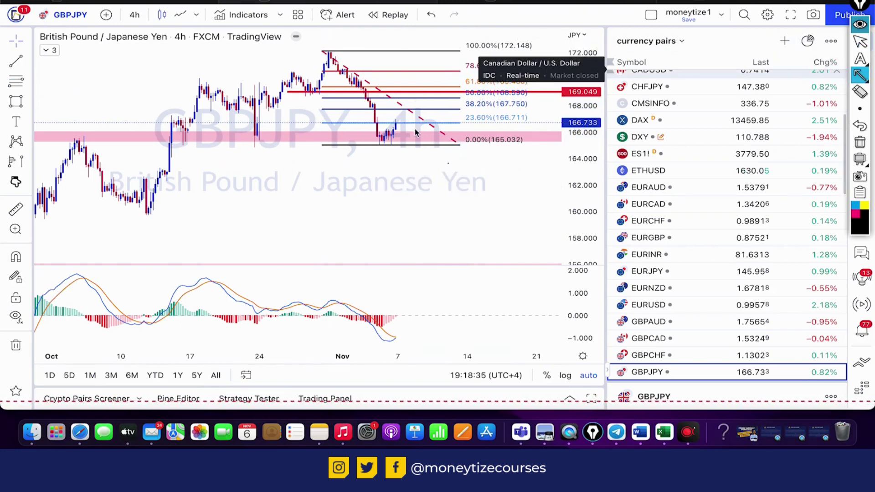
pyautogui.moveTo(403, 139); pyautogui.dragTo(423, 90)
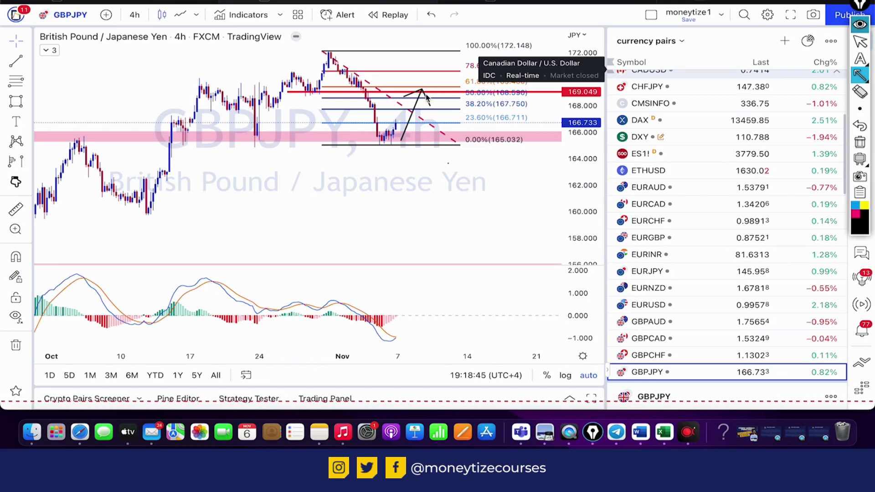
pyautogui.moveTo(433, 106)
pyautogui.mouseDown()
pyautogui.moveTo(449, 75)
pyautogui.moveTo(501, 247)
pyautogui.moveTo(517, 222)
pyautogui.mouseUp()
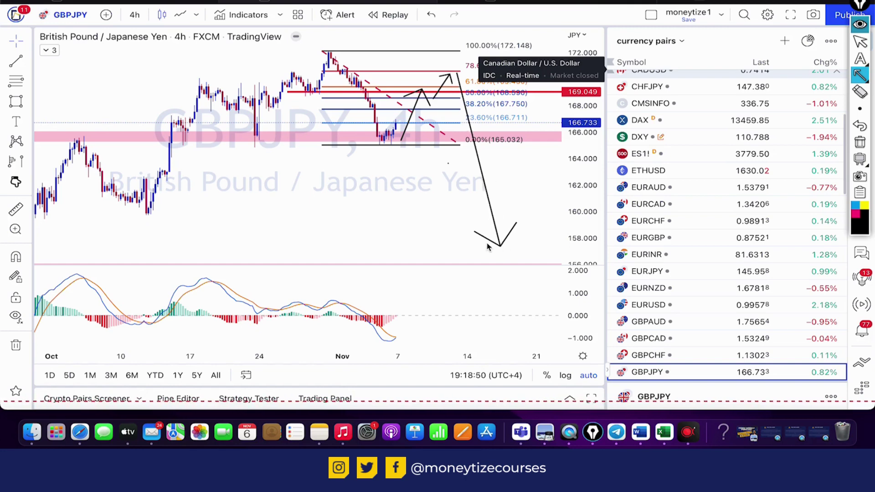
pyautogui.click(860, 142)
pyautogui.click(860, 41)
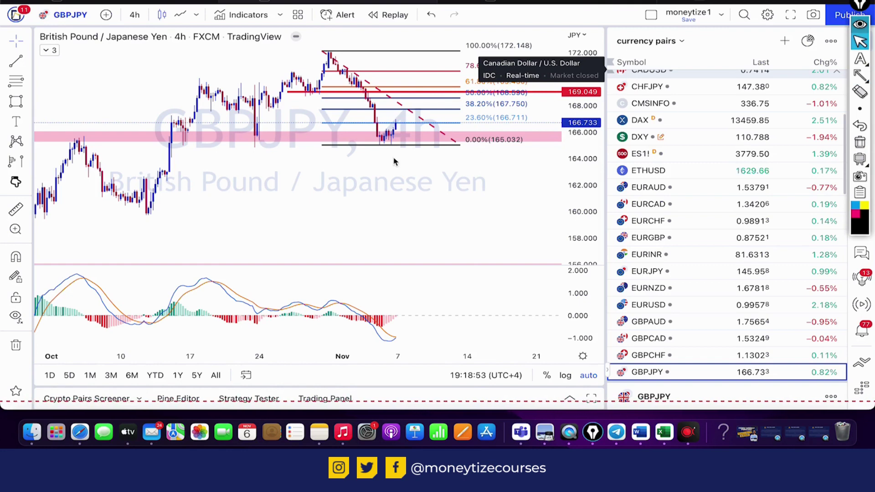
# Step: Show daily GBPJPY and draw a narrow zone between about 159.4 and 160.0, extending from the 29 September 2022 candle
pyautogui.write('1')
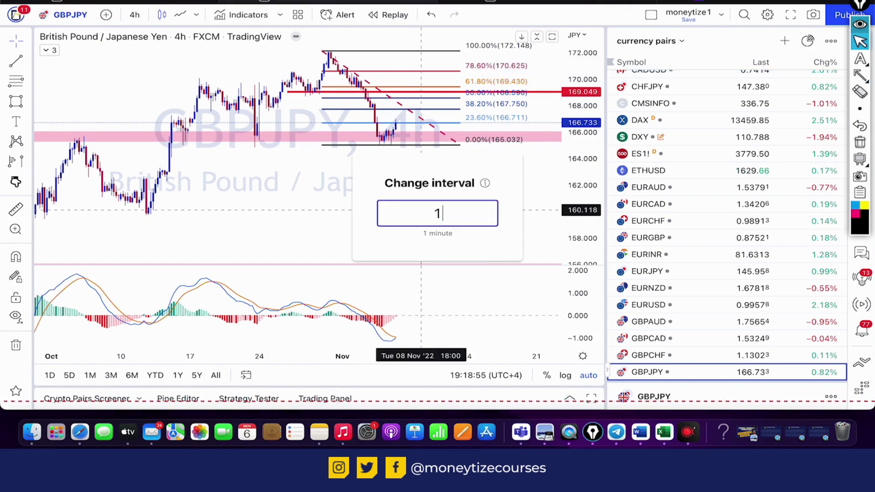
pyautogui.write('D')
pyautogui.press('Return')
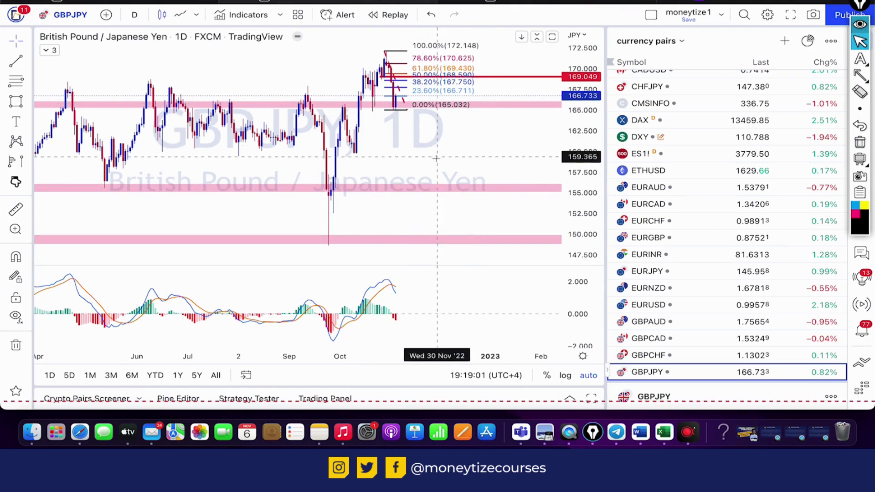
pyautogui.moveTo(861, 75)
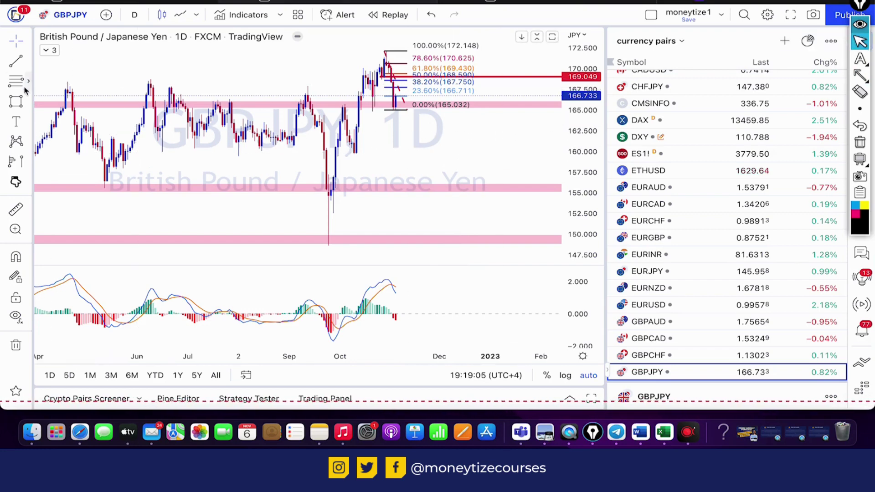
pyautogui.click(333, 157)
pyautogui.click(334, 153)
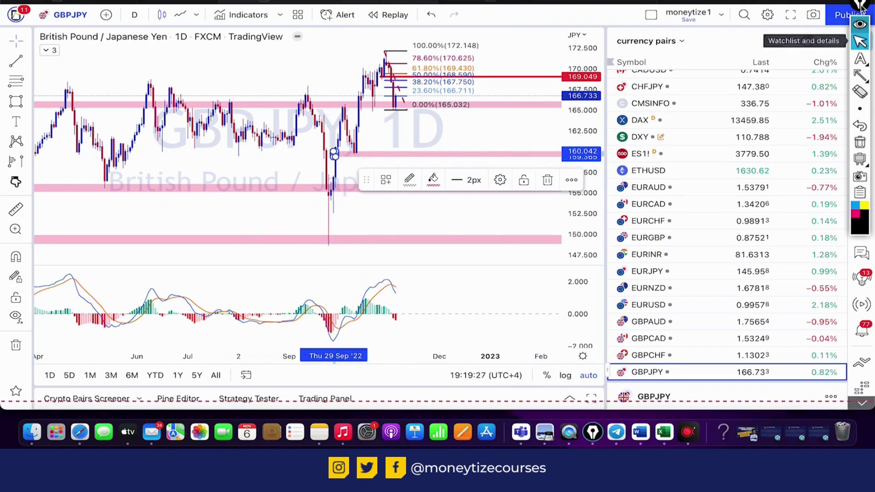
# Step: Open OANDA's XAUUSD on the monthly interval and remove all existing drawings from its chart
pyautogui.scroll(-10, 675, 246)
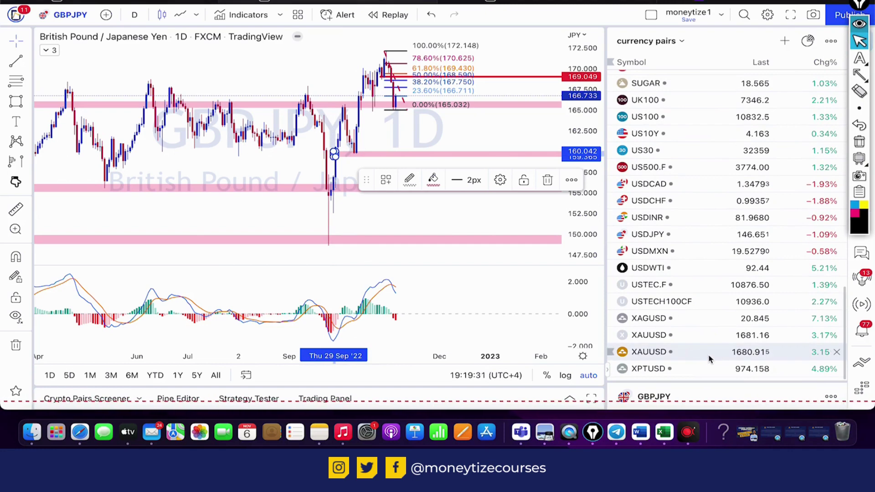
pyautogui.click(687, 357)
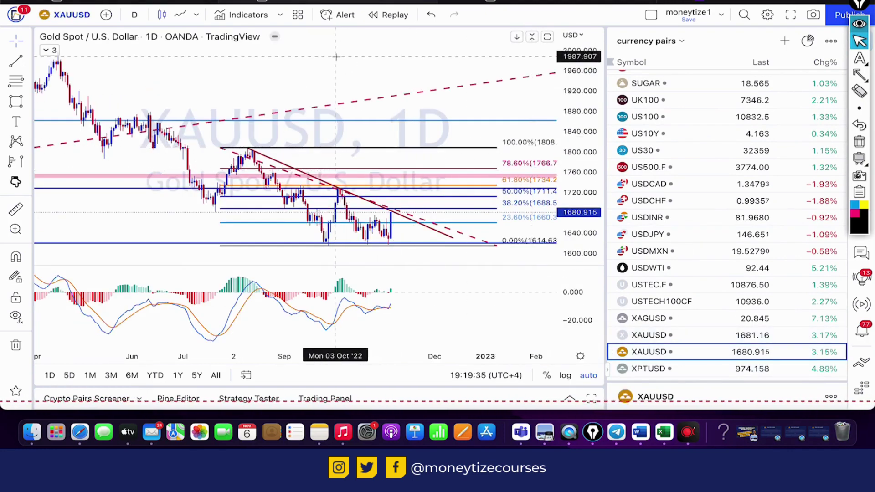
pyautogui.write('1M')
pyautogui.press('Return')
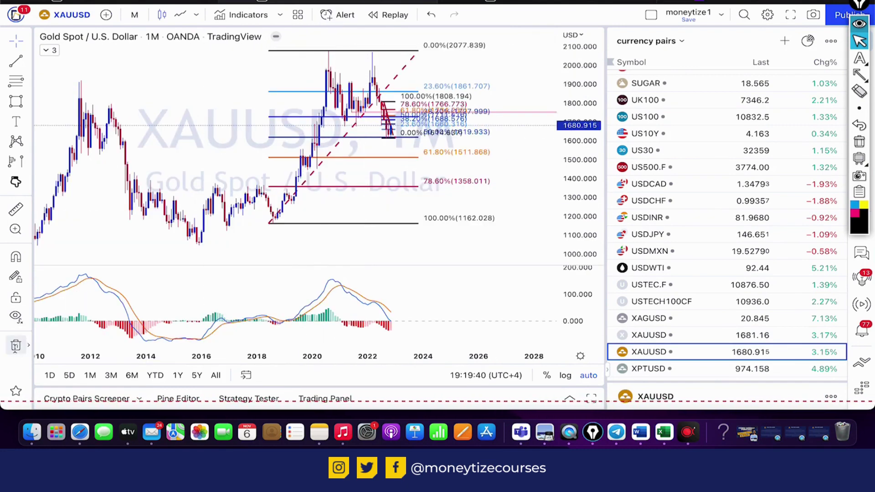
pyautogui.click(16, 345)
pyautogui.click(68, 342)
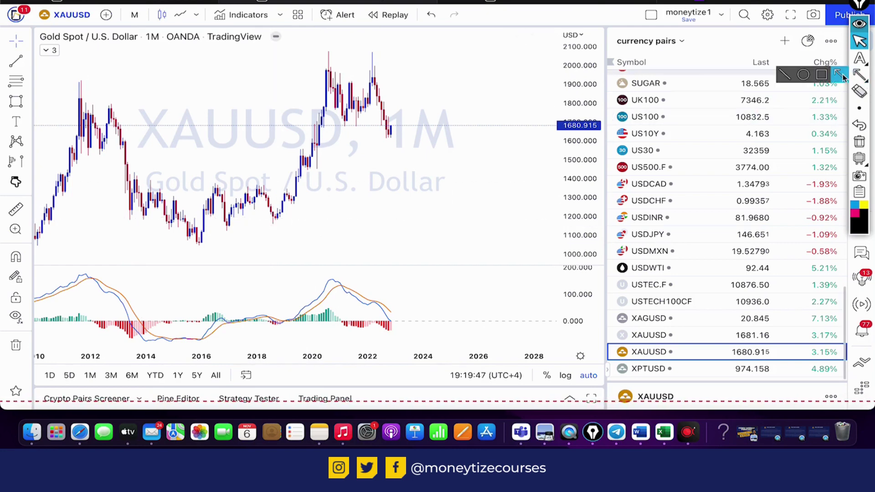
# Step: Sketch an annotation box from about 1160 to 1200 under the 2018 low on monthly XAUUSD, undoing any extra shape
pyautogui.click(859, 75)
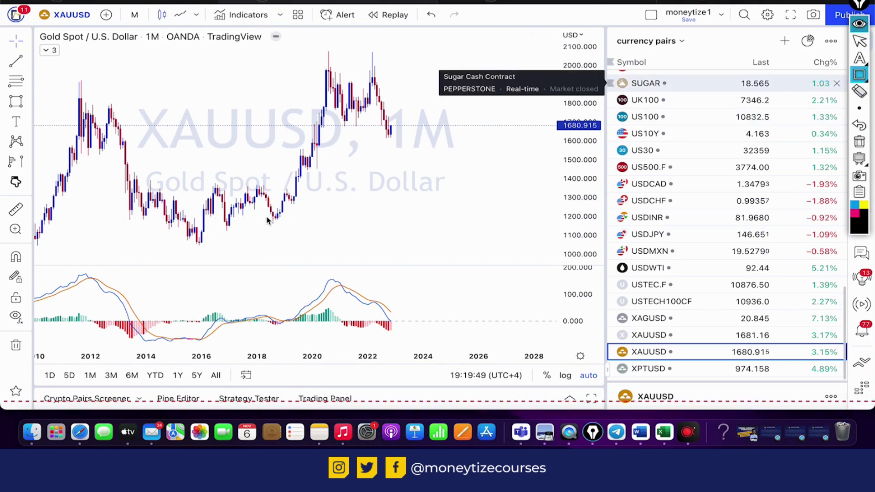
pyautogui.moveTo(267, 217); pyautogui.dragTo(312, 225)
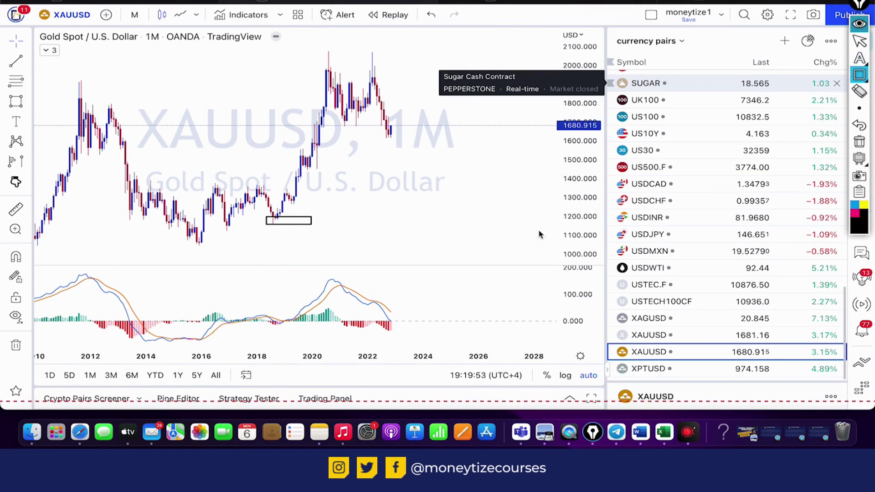
pyautogui.moveTo(272, 222)
pyautogui.mouseDown()
pyautogui.moveTo(305, 182)
pyautogui.moveTo(340, 79)
pyautogui.mouseUp()
pyautogui.click(859, 125)
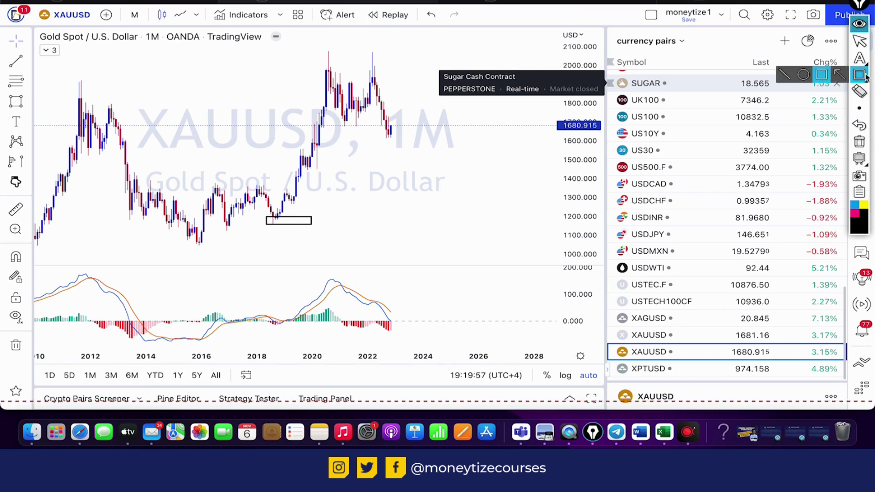
# Step: Sketch an arrow on monthly XAUUSD from the box at the 2018 low up to about 2100, above the 2020 high
pyautogui.click(862, 80)
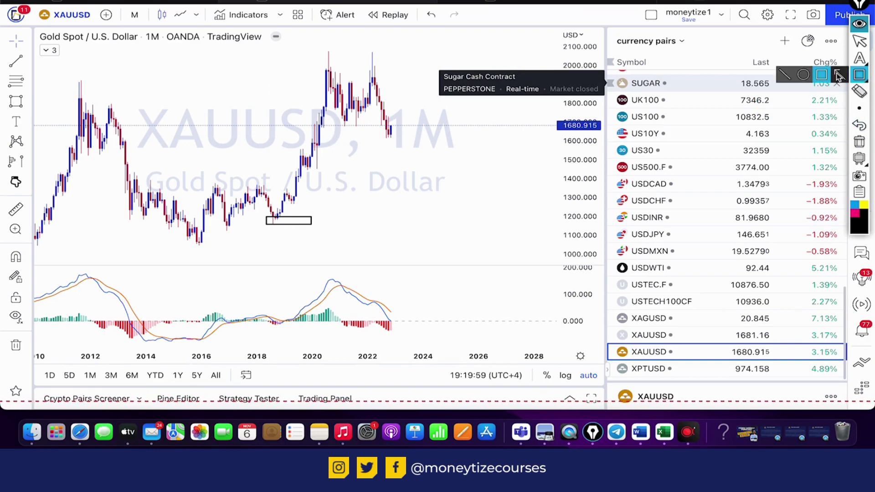
pyautogui.click(840, 75)
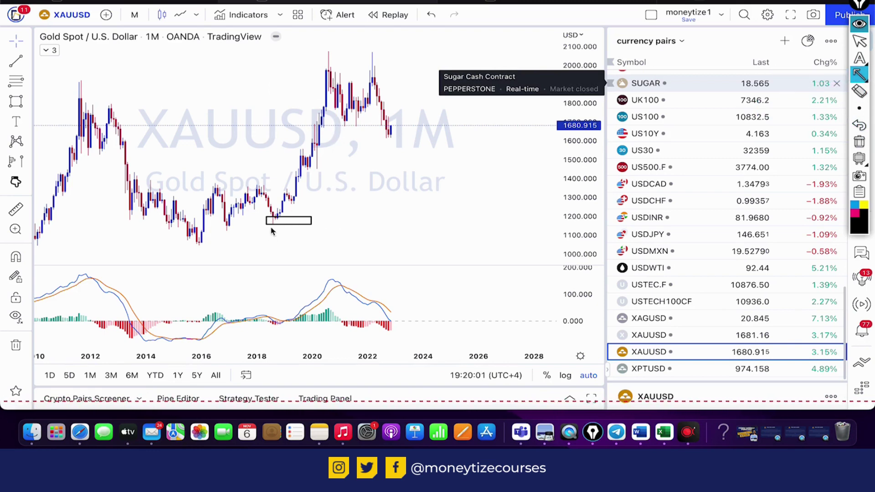
pyautogui.moveTo(277, 223)
pyautogui.mouseDown()
pyautogui.moveTo(319, 138)
pyautogui.moveTo(342, 47)
pyautogui.mouseUp()
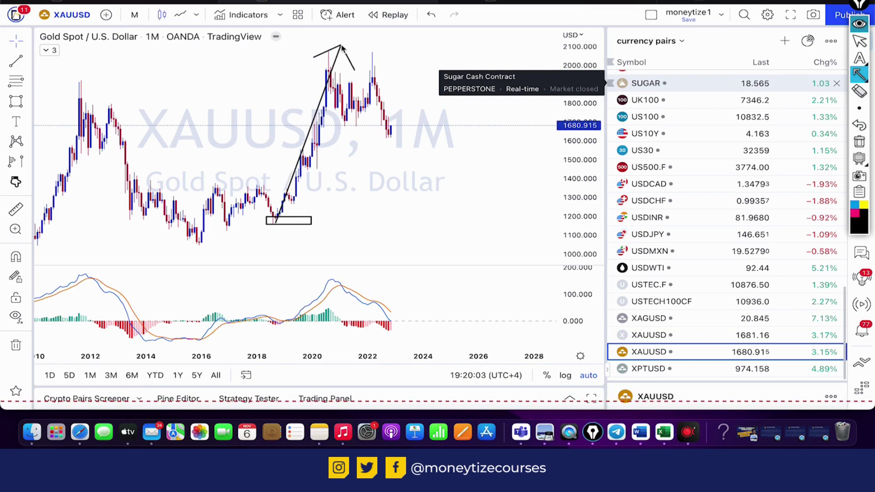
pyautogui.click(861, 75)
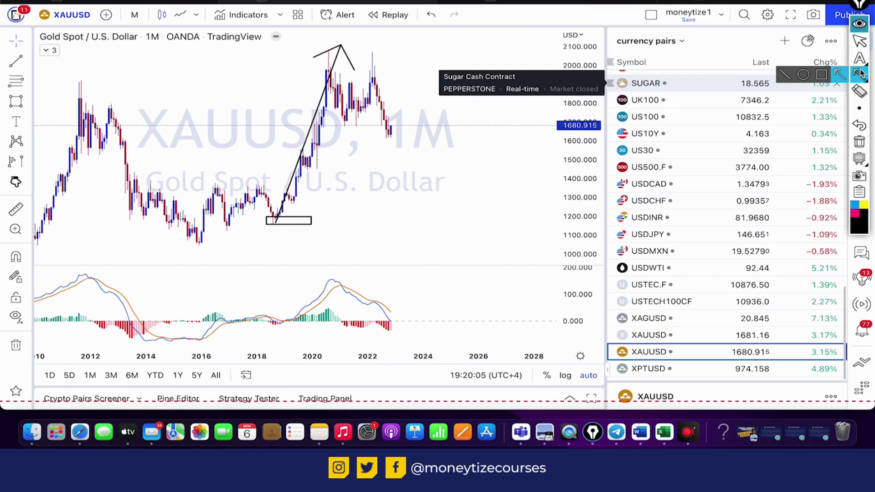
# Step: Sketch a box from about 1820 to 1920 across the 2011 high through 2022 on monthly XAUUSD, and clear all annotations
pyautogui.click(820, 78)
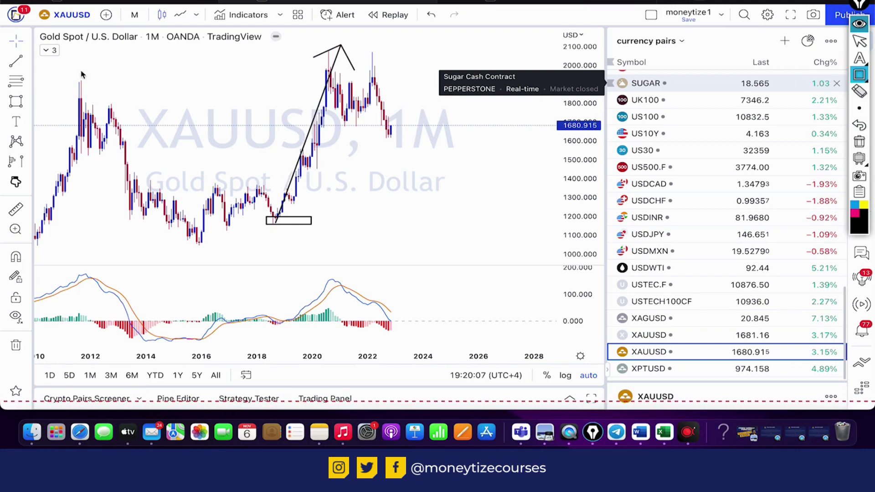
pyautogui.moveTo(66, 81); pyautogui.dragTo(472, 101)
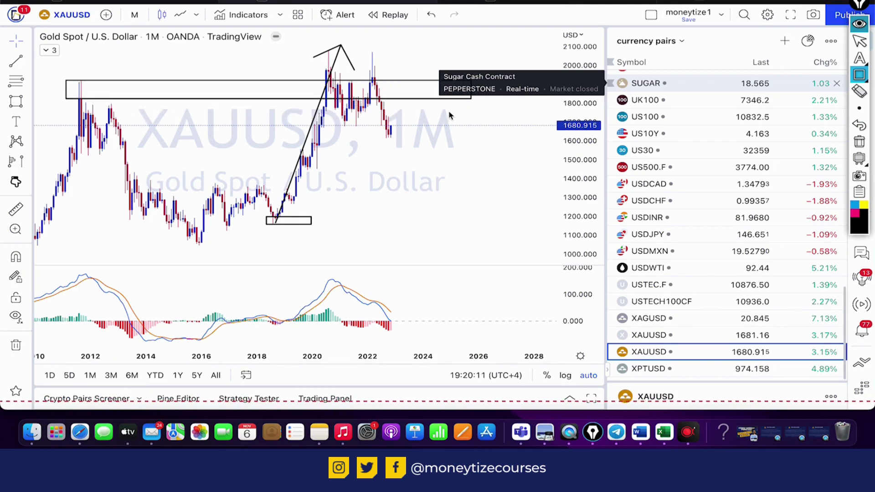
pyautogui.click(859, 142)
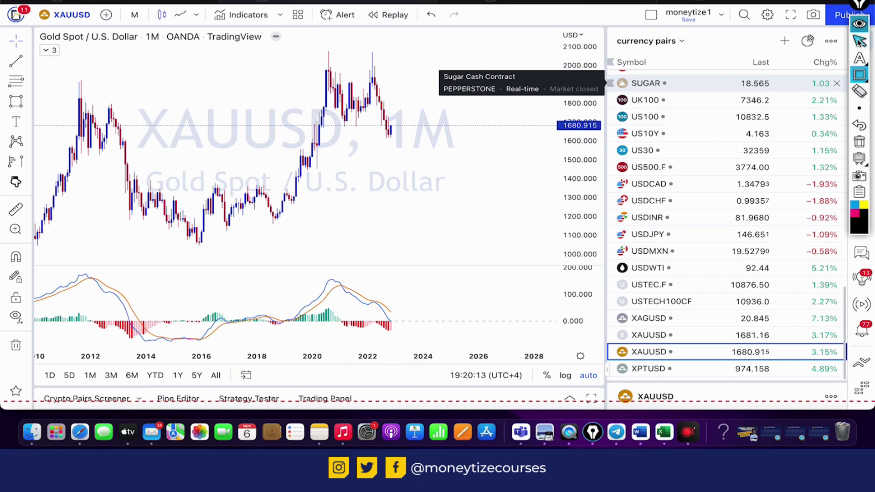
pyautogui.click(859, 40)
# Step: Draw a Fibonacci retracement on monthly XAUUSD from 1161.903 at the 2018 low to 2073.649 at the 2020 and 2022 highs
pyautogui.click(16, 81)
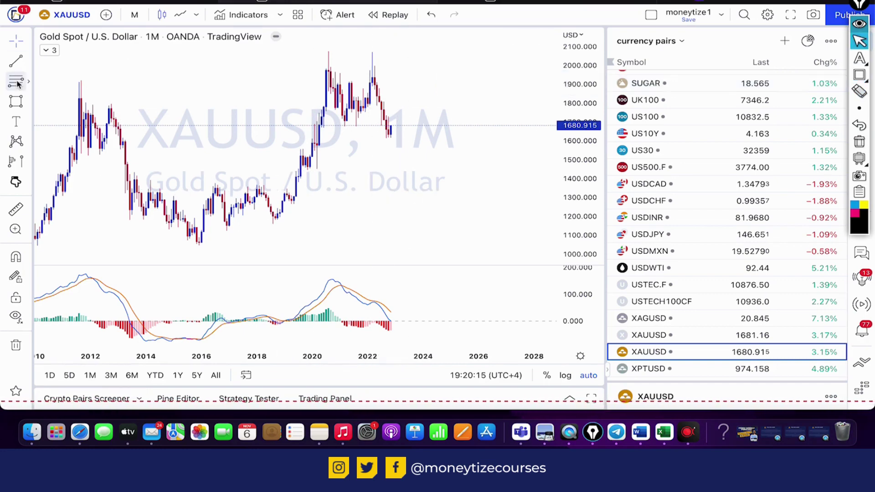
pyautogui.click(265, 224)
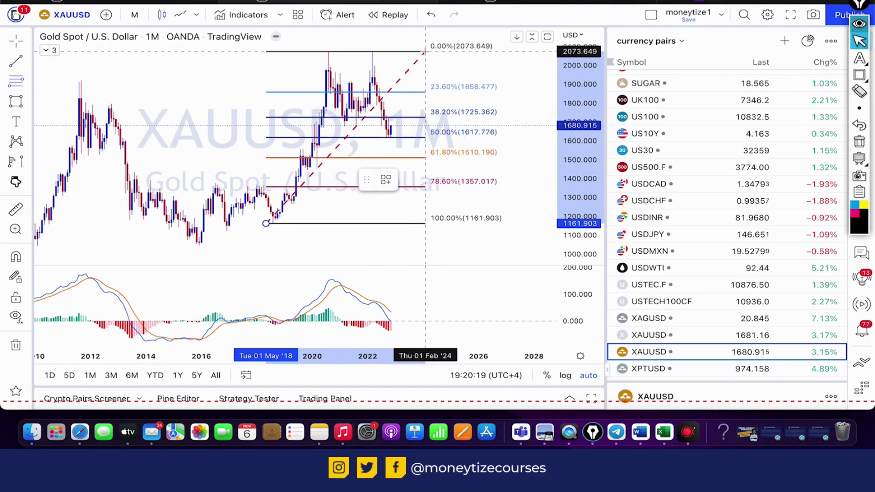
pyautogui.click(426, 51)
pyautogui.click(274, 201)
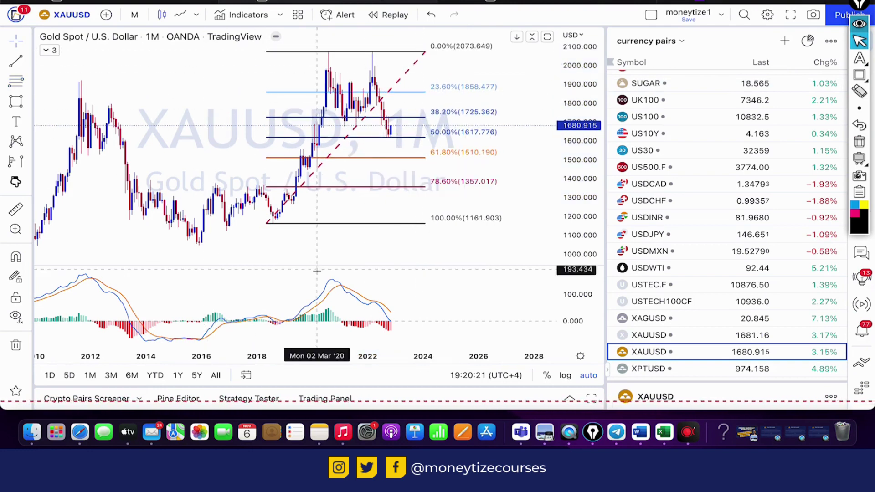
# Step: Mark the lows of the last three monthly XAUUSD candles at the 50% retracement with small boxes, and clear them
pyautogui.click(289, 337)
pyautogui.click(289, 338)
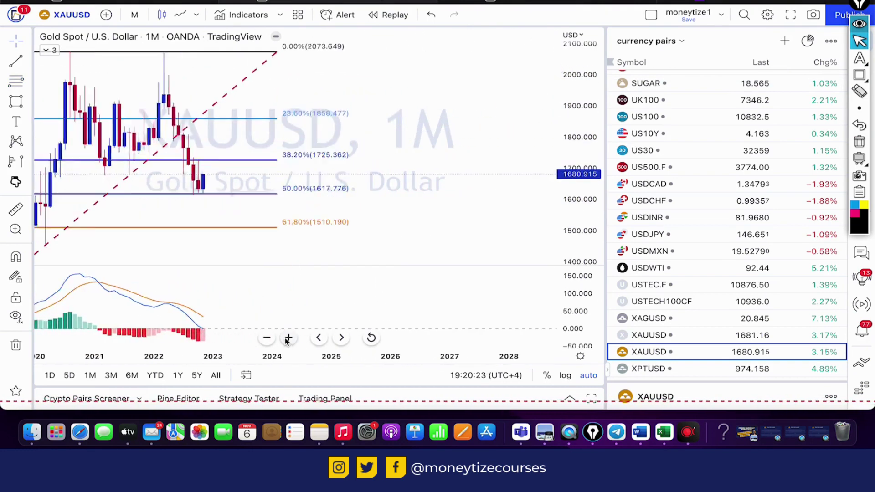
pyautogui.moveTo(145, 110); pyautogui.dragTo(342, 120)
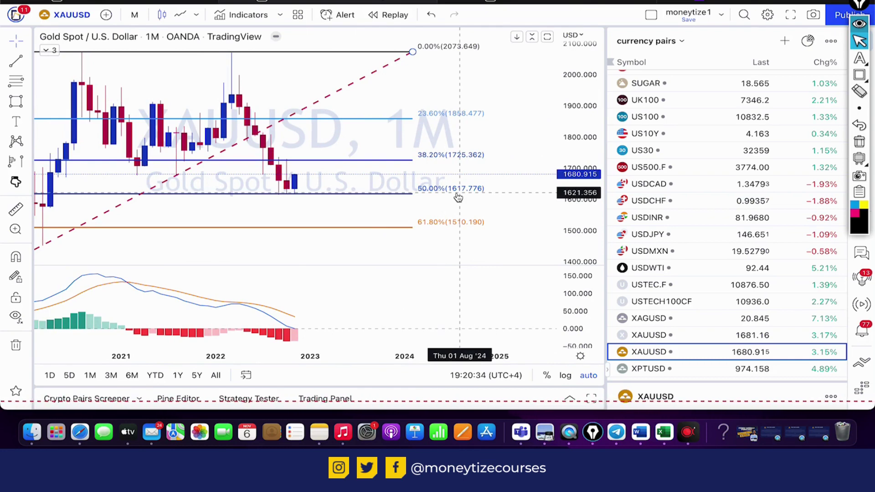
pyautogui.moveTo(859, 75)
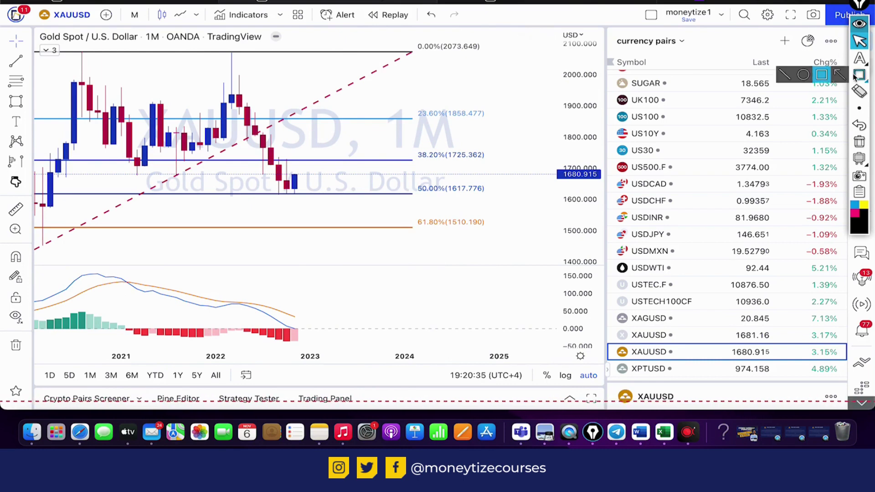
pyautogui.click(822, 74)
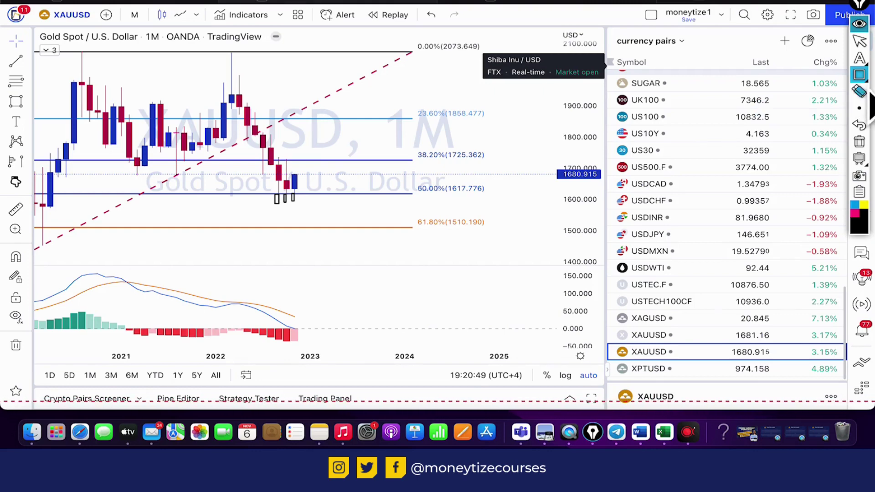
pyautogui.moveTo(860, 95)
pyautogui.click(860, 40)
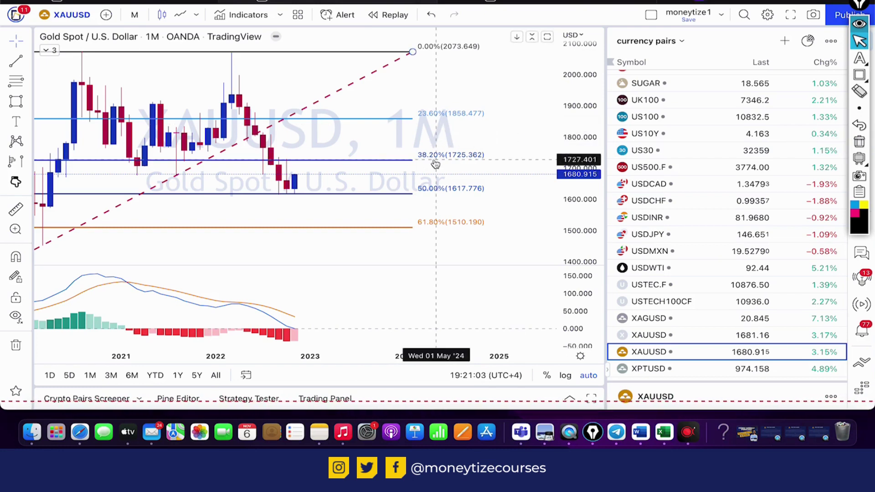
# Step: Show weekly XAUUSD and sketch a rising arrow under the MACD histogram from the July 2022 trough to the latest bars
pyautogui.write('1w')
pyautogui.press('Return')
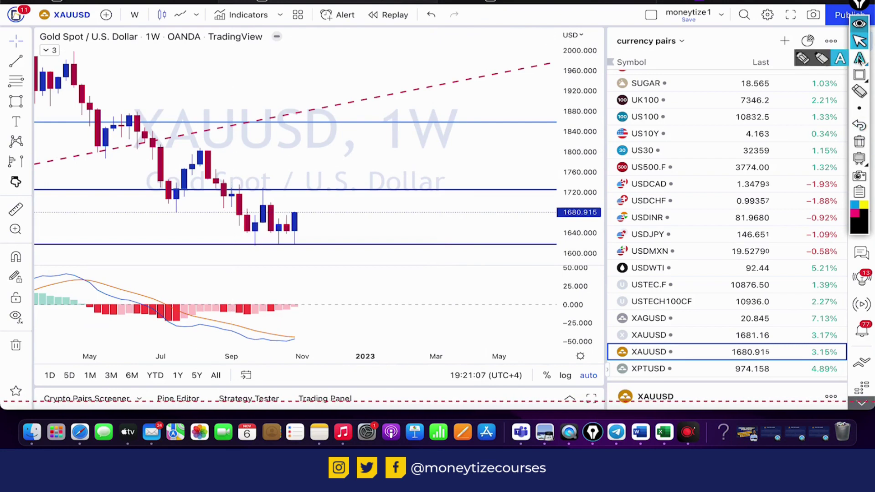
pyautogui.click(267, 339)
pyautogui.click(267, 339)
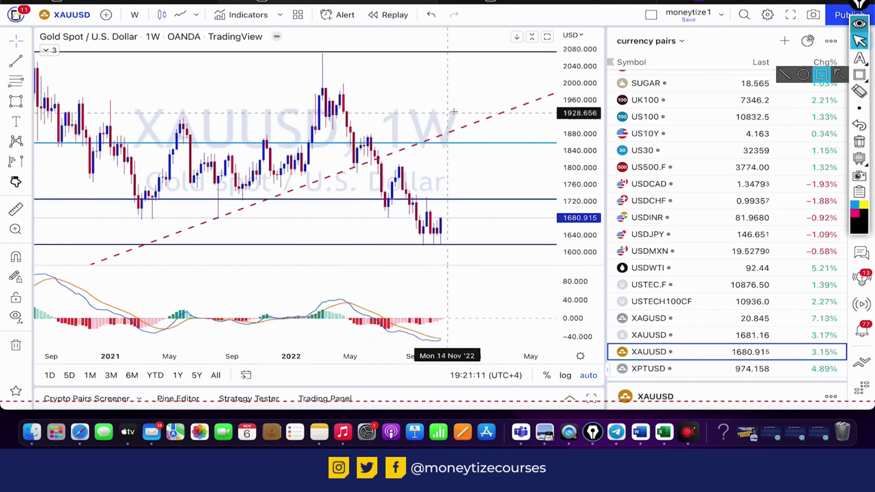
pyautogui.click(842, 74)
pyautogui.moveTo(364, 332); pyautogui.dragTo(413, 325)
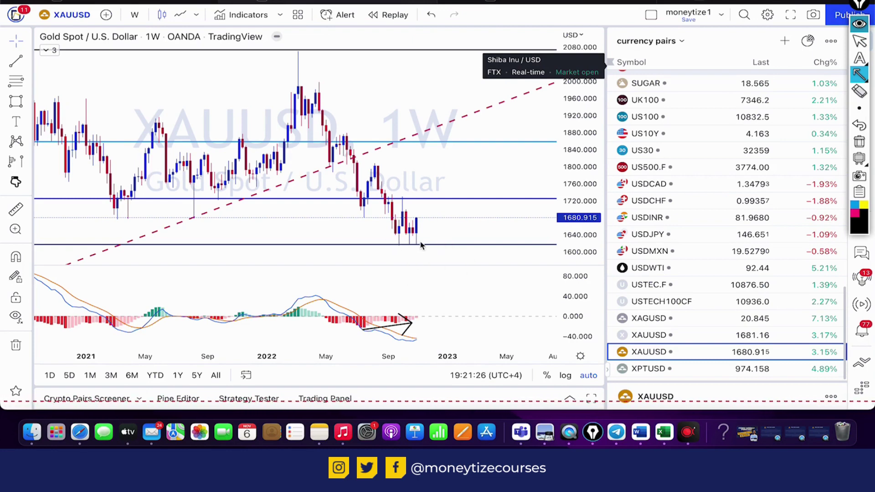
pyautogui.click(860, 41)
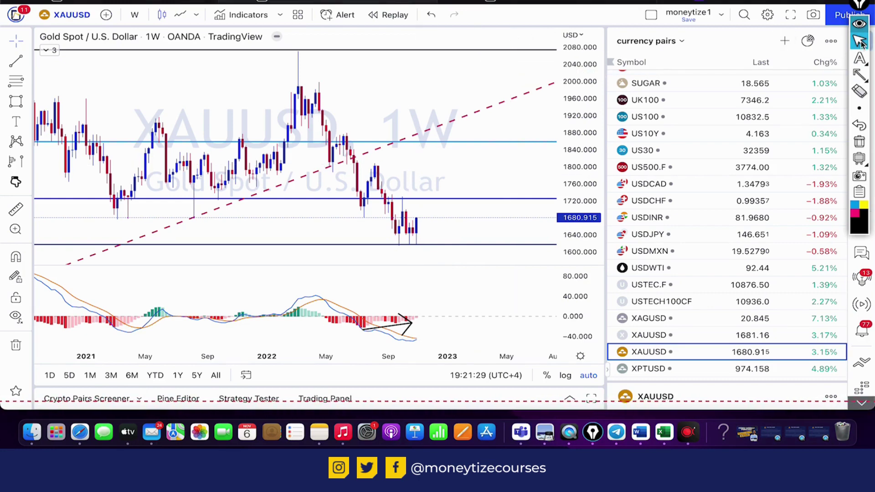
# Step: Sketch a box from about 1720 to 1745 around the 38.20% retracement on weekly XAUUSD, and clear all annotations
pyautogui.hscroll(5, 502, 162)
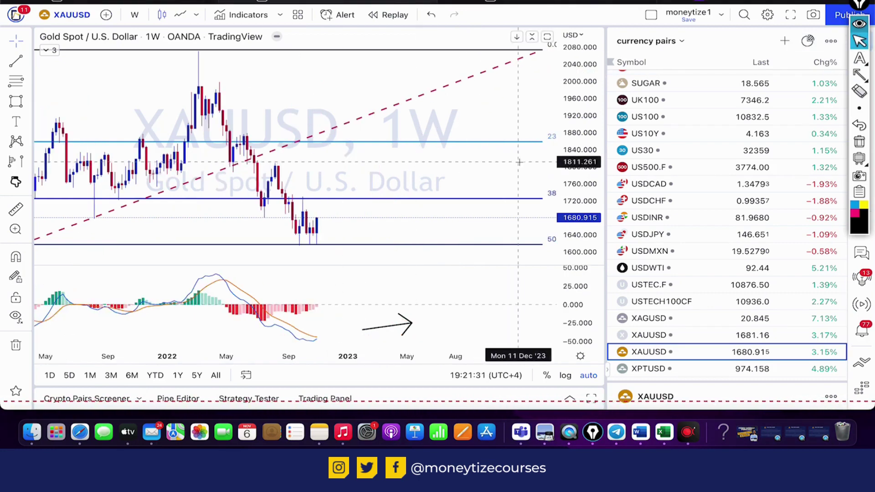
pyautogui.hscroll(4, 520, 162)
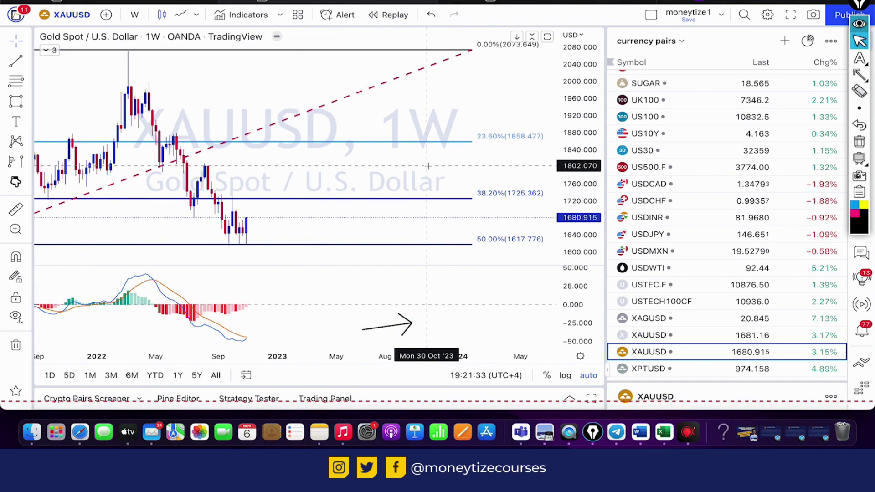
pyautogui.click(859, 75)
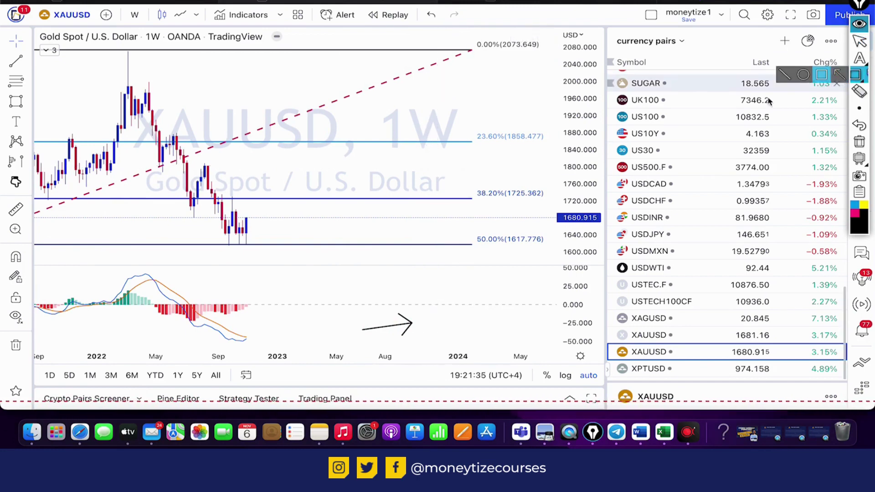
pyautogui.moveTo(384, 197); pyautogui.dragTo(475, 200)
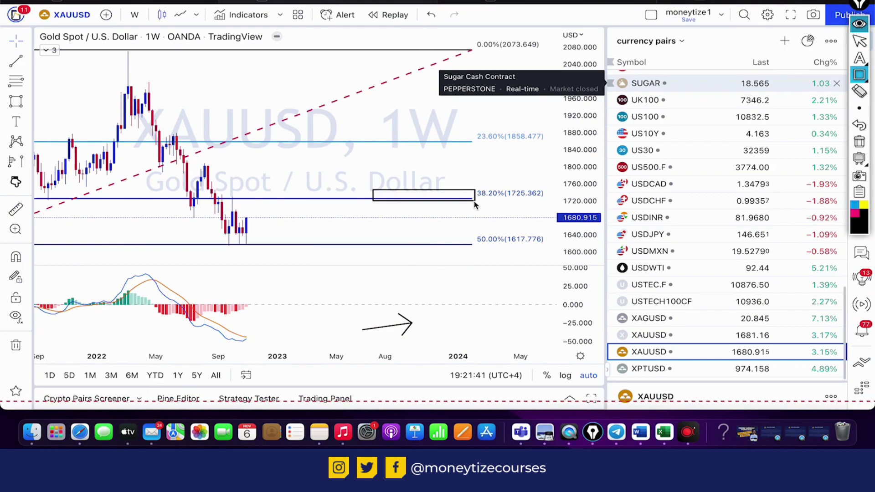
pyautogui.click(860, 41)
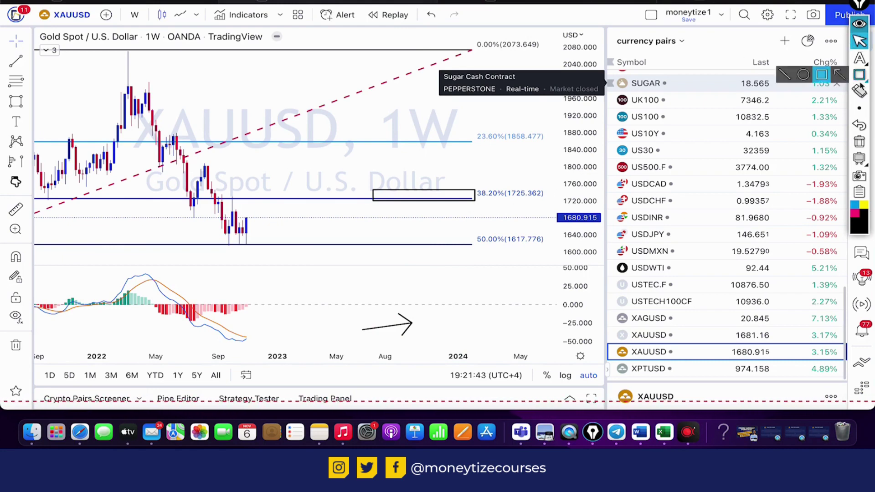
pyautogui.click(860, 142)
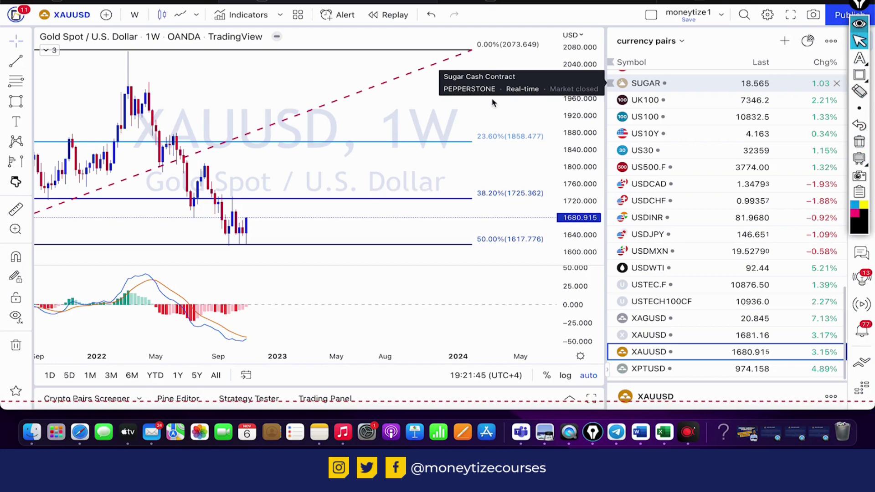
# Step: Draw a second Fibonacci retracement on weekly XAUUSD from 1807.322 at the 25 July 2022 candle down to 1615.634
pyautogui.click(16, 81)
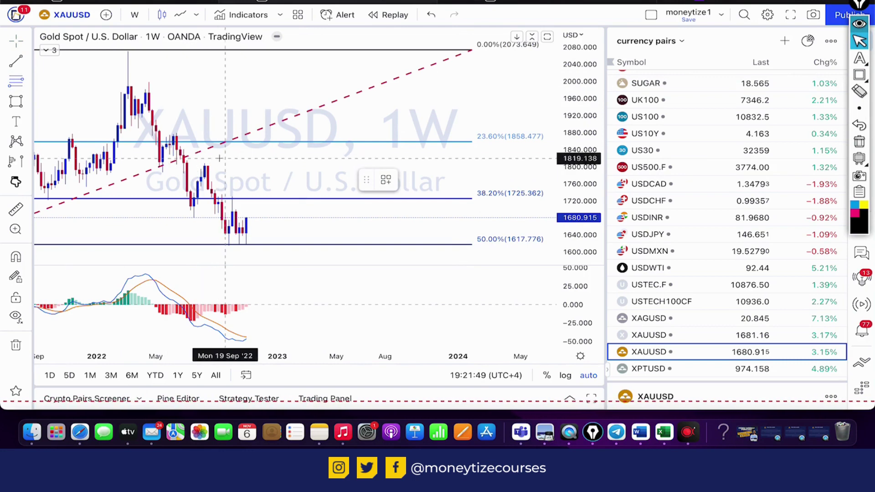
pyautogui.click(197, 164)
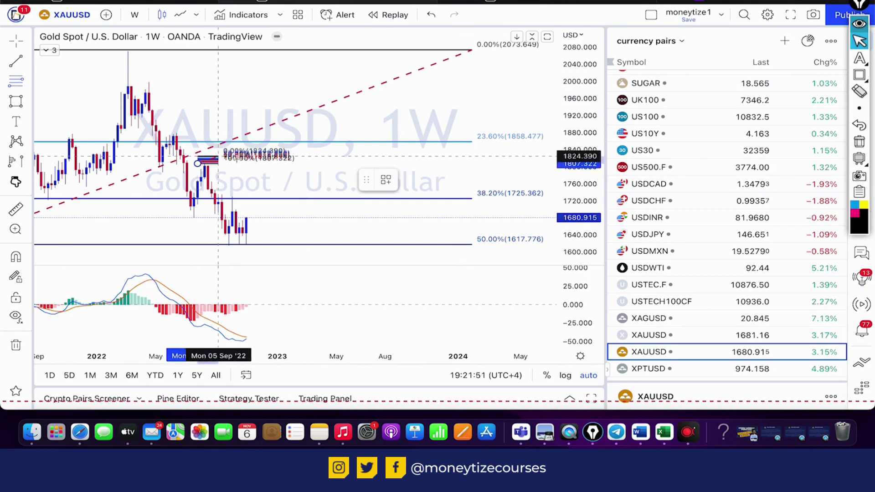
pyautogui.click(297, 245)
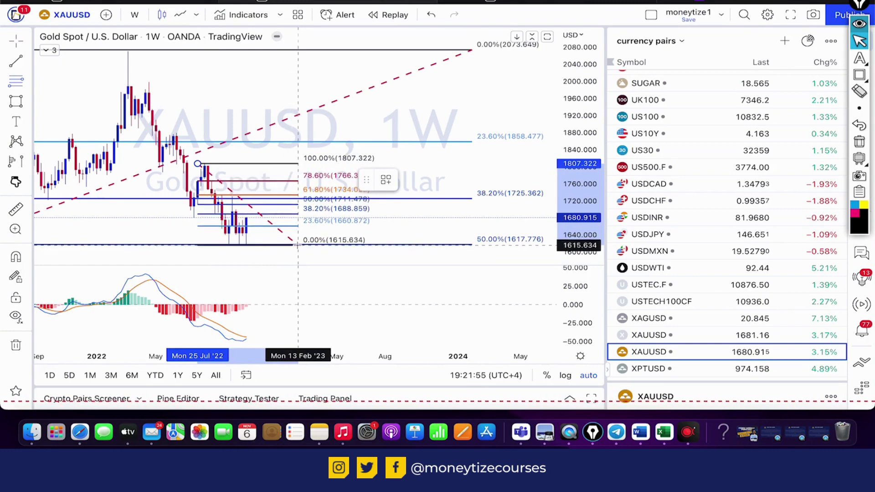
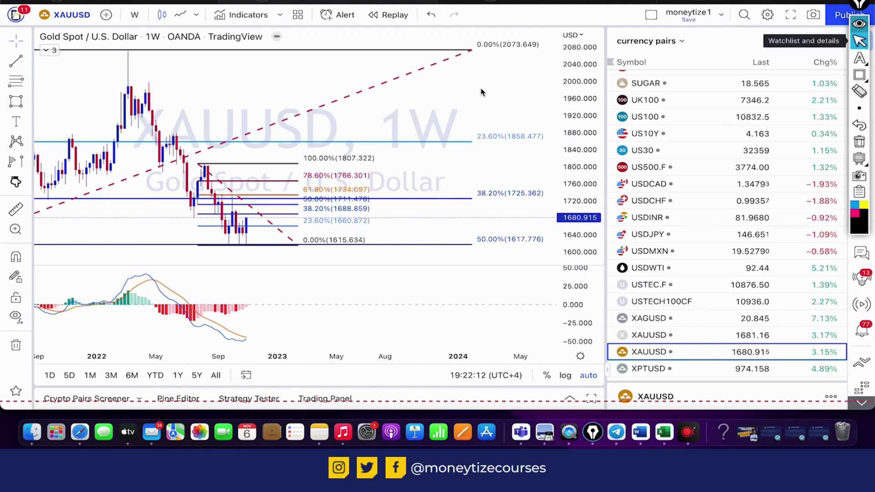
# Step: Draw extended zones at about 1720 to 1735 and 1762 to 1768 on weekly XAUUSD, and delete the smaller Fibonacci retracement
pyautogui.click(194, 198)
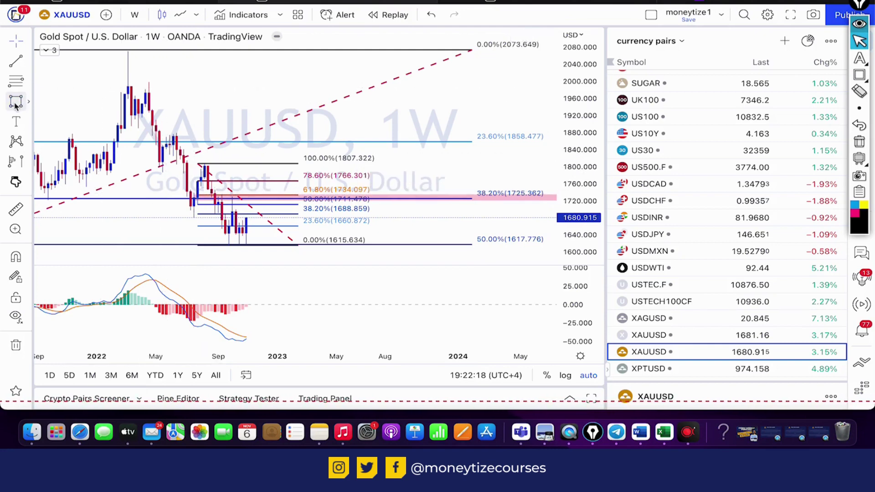
pyautogui.click(117, 182)
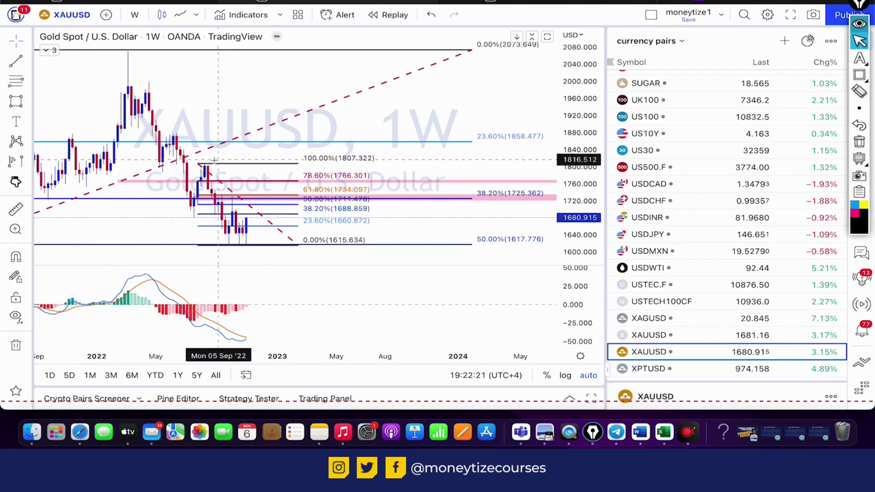
pyautogui.click(198, 163)
pyautogui.press('Delete')
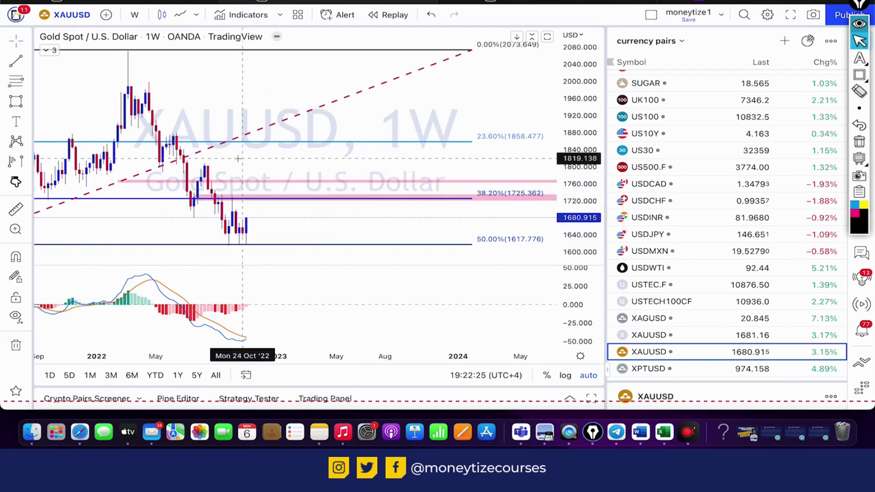
# Step: Review the wider weekly XAUUSD structure back to the 2018 low, and switch the chart to the daily interval
pyautogui.click(267, 339)
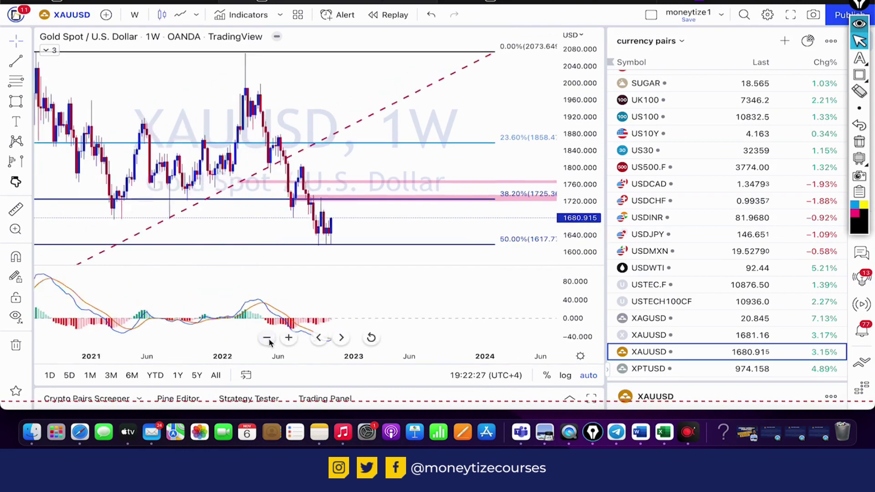
pyautogui.click(267, 338)
pyautogui.hscroll(2, 374, 91)
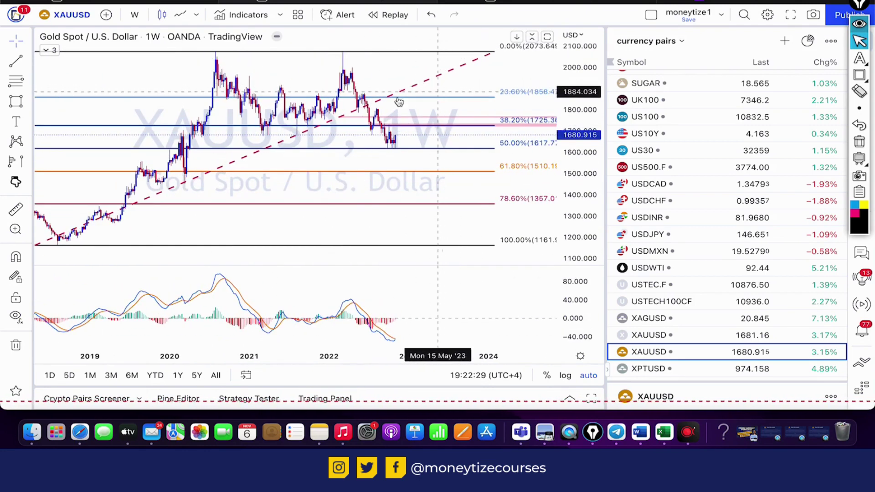
pyautogui.write('1D')
pyautogui.press('Return')
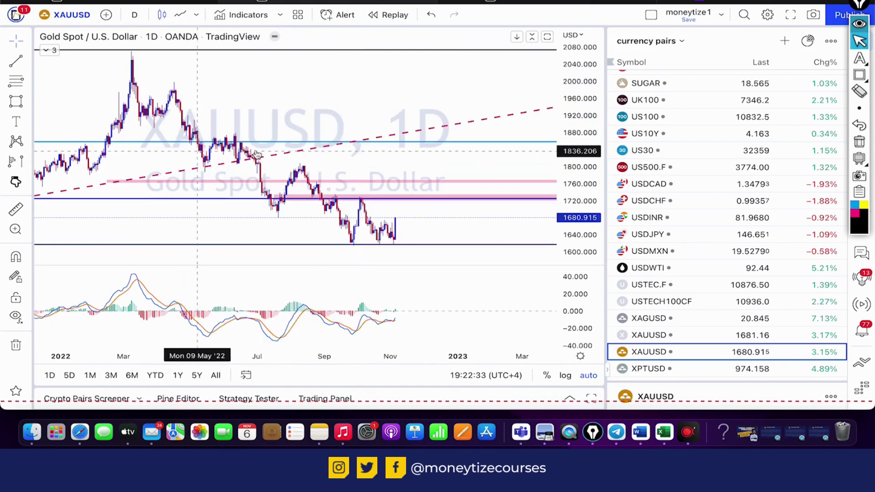
# Step: Draw arrows comparing the July, September and November lows on daily XAUUSD with the matching MACD lows, and clear all annotations
pyautogui.click(860, 75)
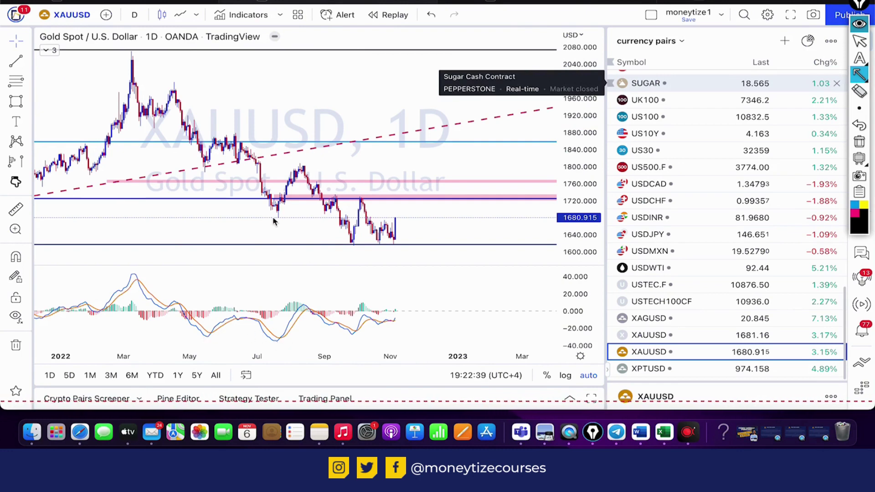
pyautogui.moveTo(277, 215); pyautogui.dragTo(351, 246)
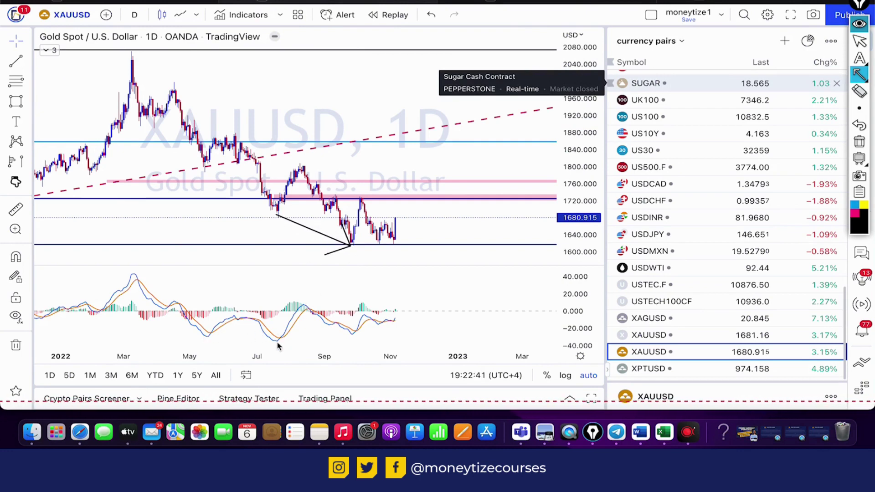
pyautogui.moveTo(277, 342); pyautogui.dragTo(351, 335)
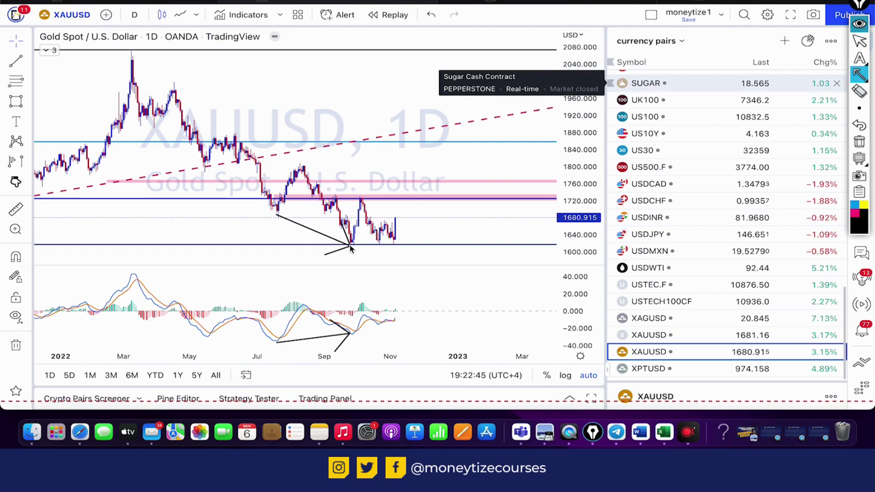
pyautogui.moveTo(351, 247); pyautogui.dragTo(404, 248)
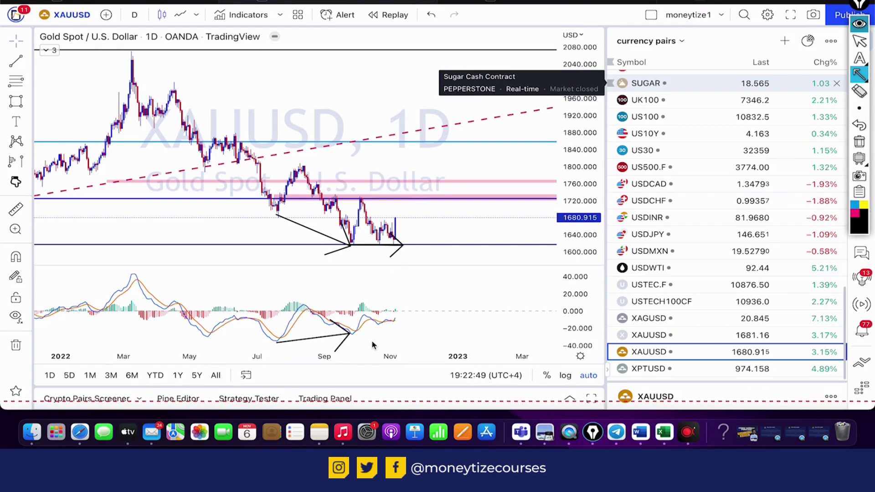
pyautogui.moveTo(361, 336); pyautogui.dragTo(400, 327)
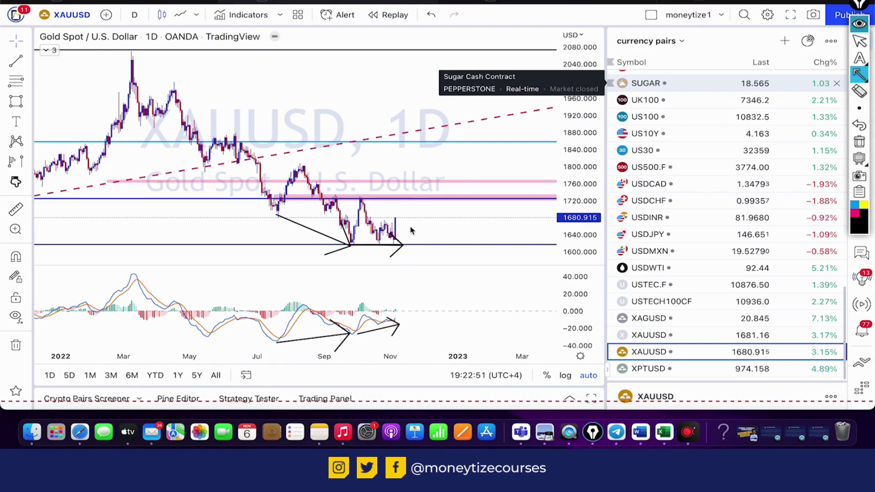
pyautogui.click(859, 142)
pyautogui.click(860, 41)
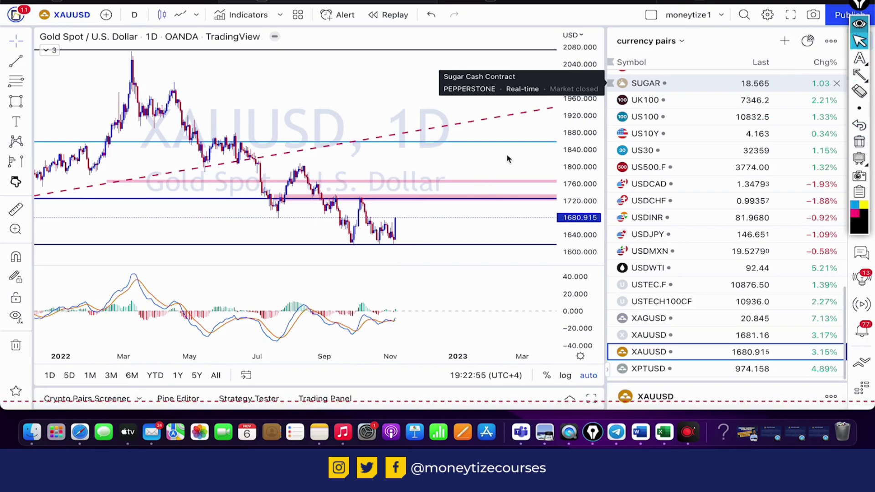
# Step: Draw a descending trend line on daily XAUUSD from 1807.322 at 9 August 2022 to about 1618 at 21 December 2022
pyautogui.moveTo(865, 59)
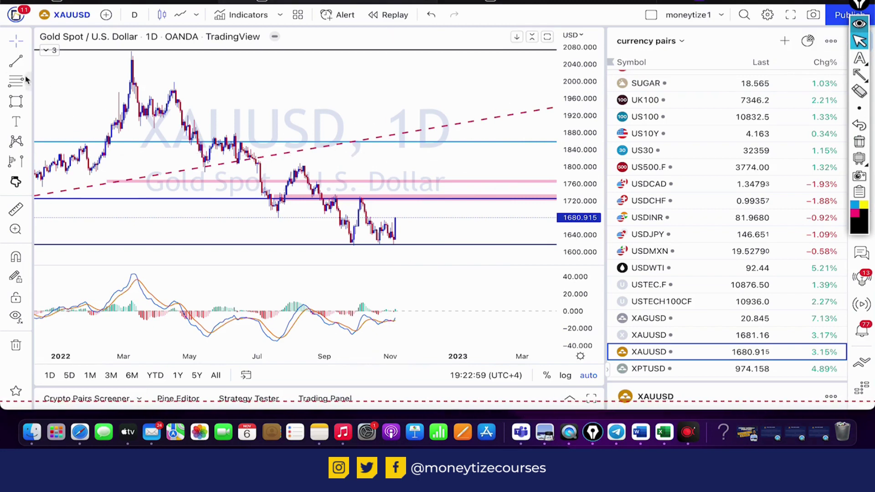
pyautogui.click(29, 61)
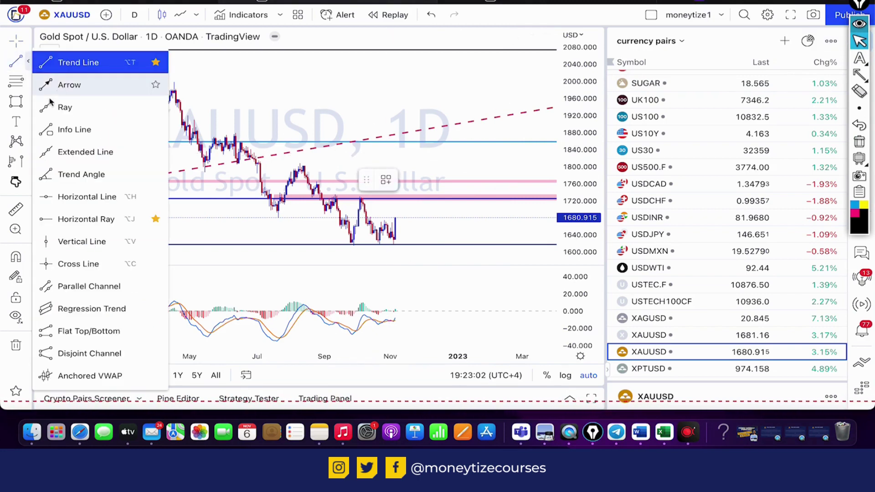
pyautogui.click(45, 62)
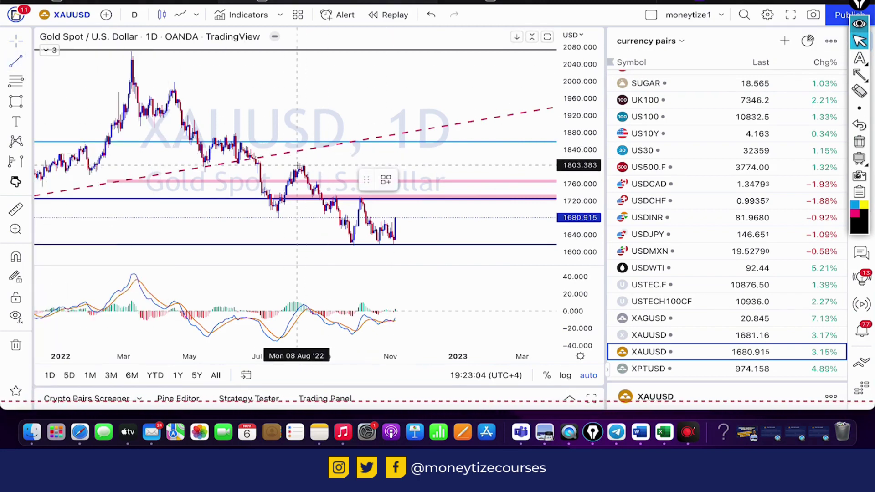
pyautogui.click(299, 164)
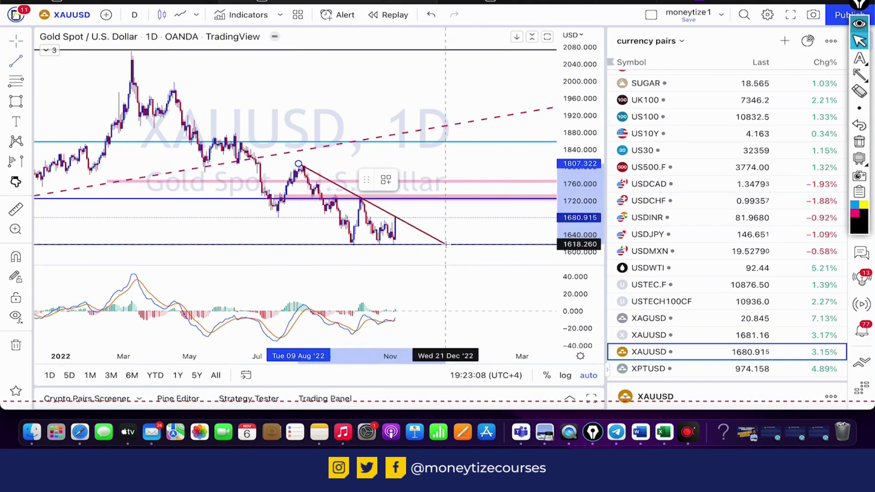
pyautogui.click(446, 245)
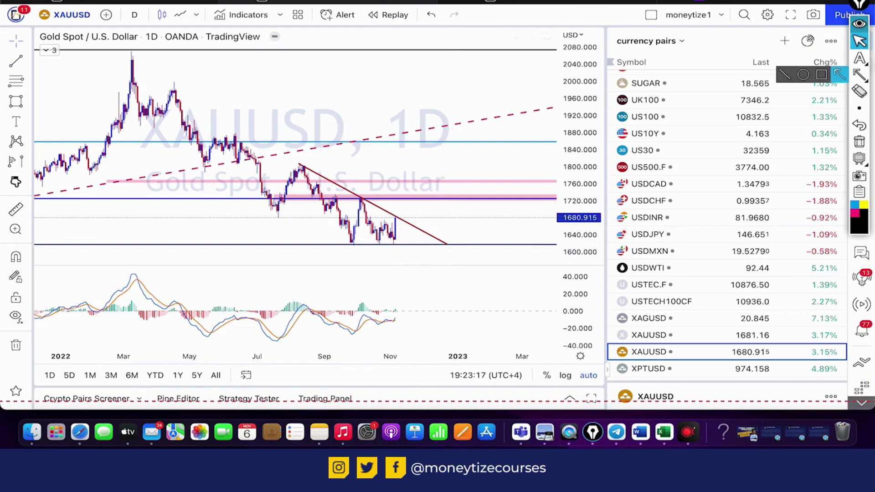
# Step: Sketch arrows for a break above the daily XAUUSD trend line, a retest and a rise to the 1720–1735 zone, and clear them
pyautogui.click(866, 78)
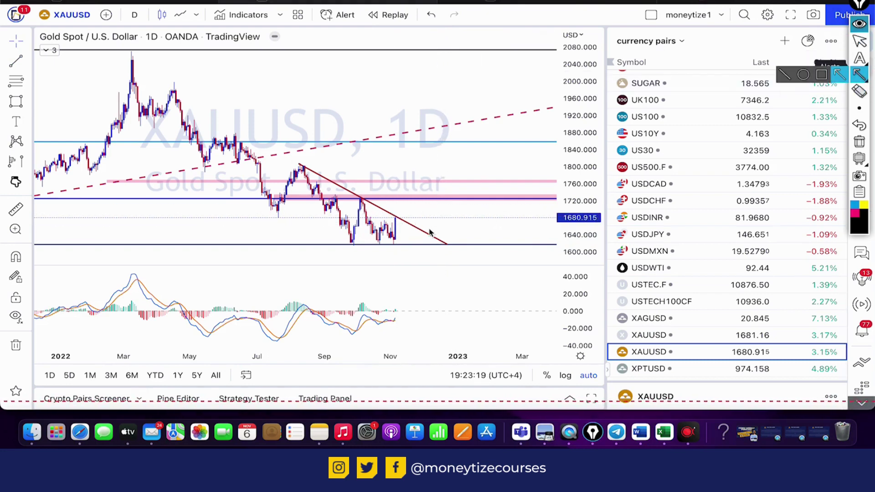
pyautogui.moveTo(402, 235)
pyautogui.mouseDown()
pyautogui.moveTo(416, 220)
pyautogui.moveTo(425, 229)
pyautogui.moveTo(441, 199)
pyautogui.mouseUp()
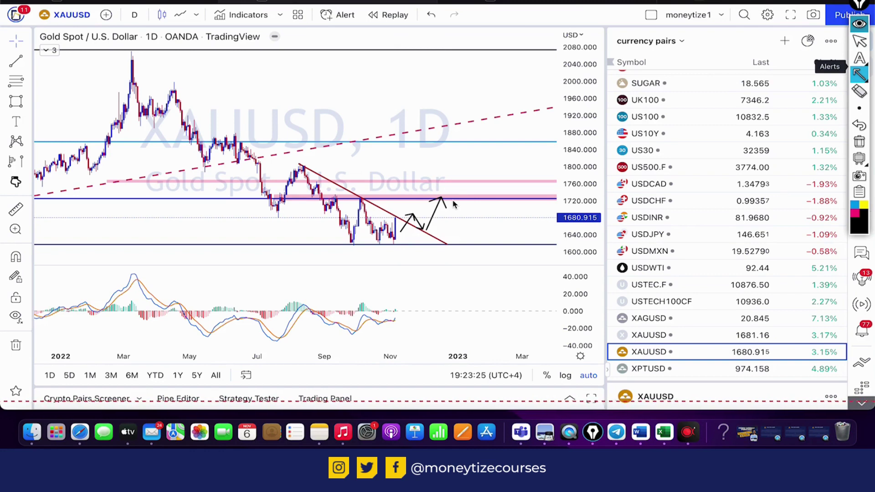
pyautogui.click(860, 41)
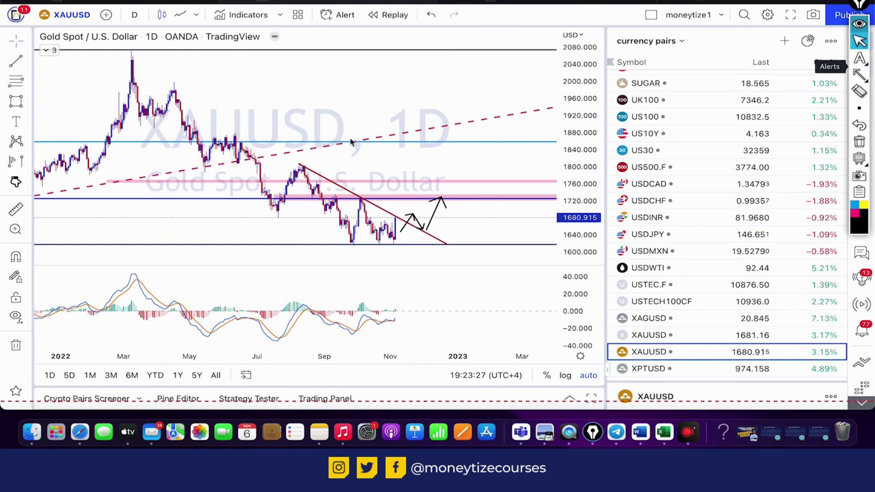
pyautogui.click(859, 108)
pyautogui.click(860, 141)
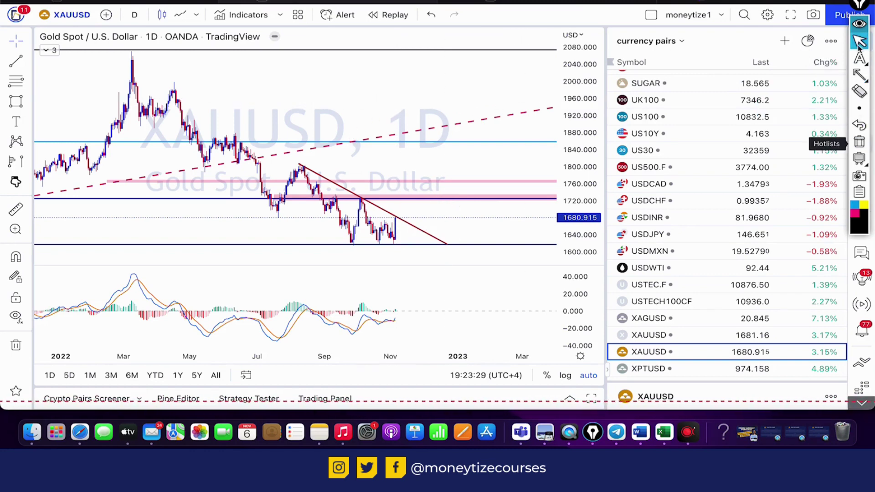
# Step: Switch XAUUSD to the 4-hour interval and circle the three lows along the support line near 1620
pyautogui.write('4H')
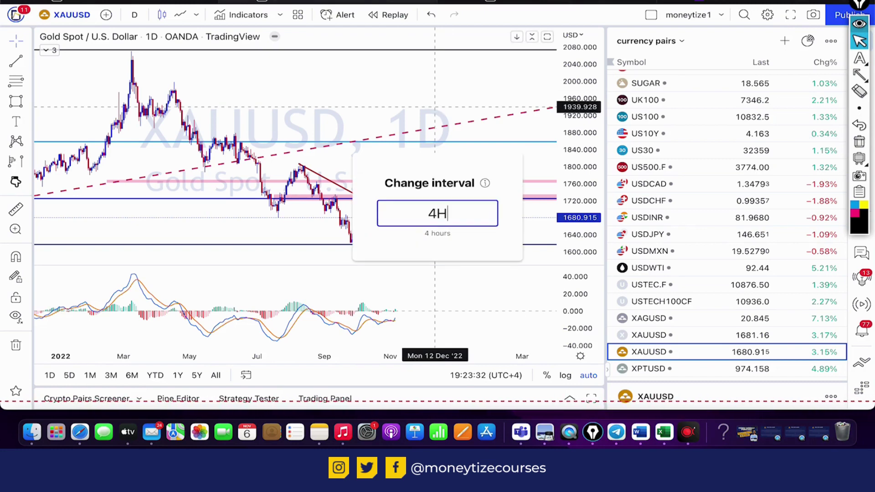
pyautogui.press('Return')
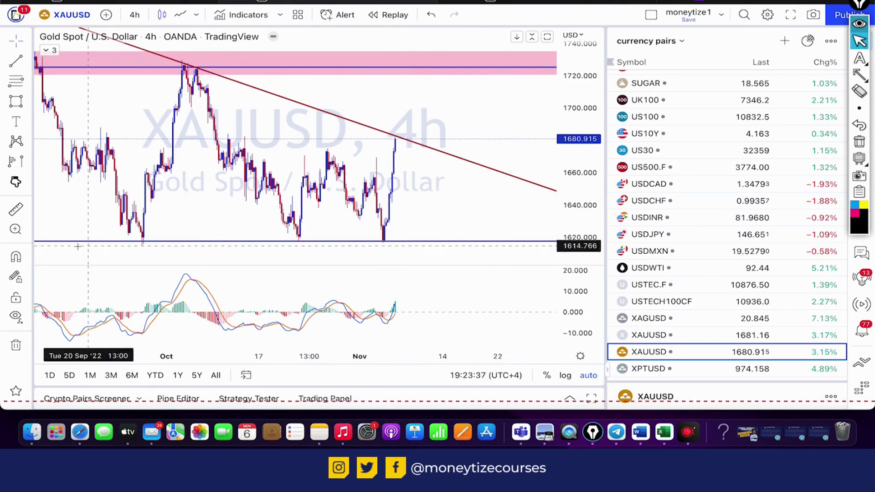
pyautogui.click(860, 74)
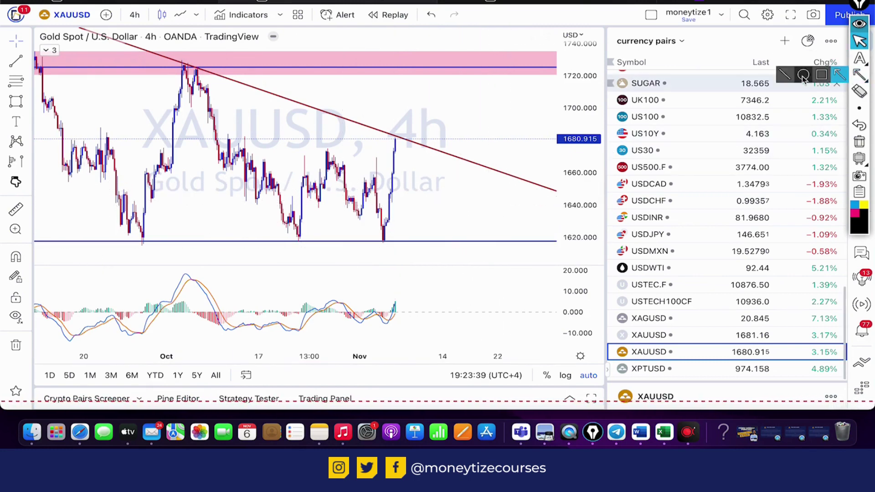
pyautogui.moveTo(132, 233); pyautogui.dragTo(154, 245)
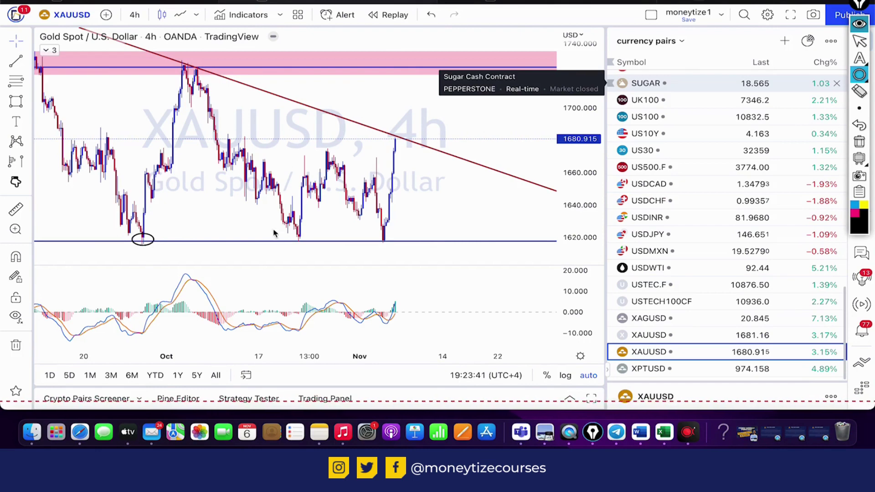
pyautogui.moveTo(290, 234); pyautogui.dragTo(308, 242)
pyautogui.moveTo(370, 234); pyautogui.dragTo(397, 245)
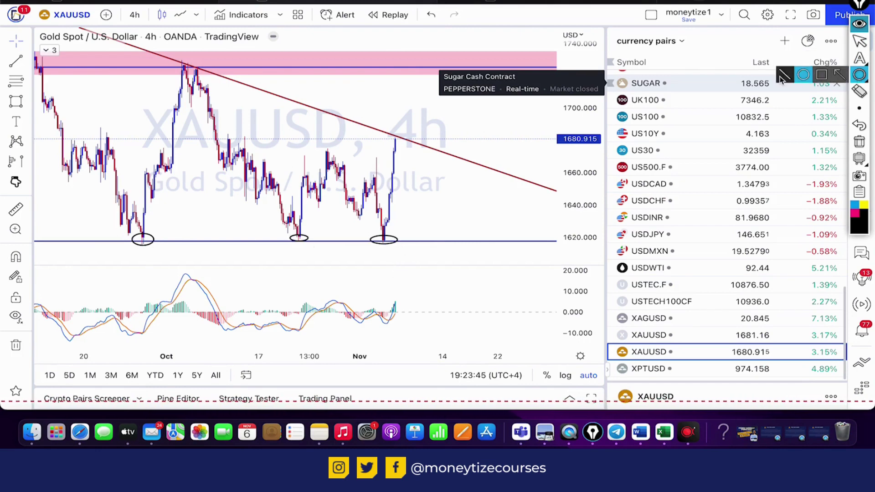
# Step: Sketch a horizontal line at about 1675 across the late-October high on 4-hour XAUUSD
pyautogui.click(793, 78)
pyautogui.moveTo(302, 149); pyautogui.dragTo(500, 149)
pyautogui.click(860, 40)
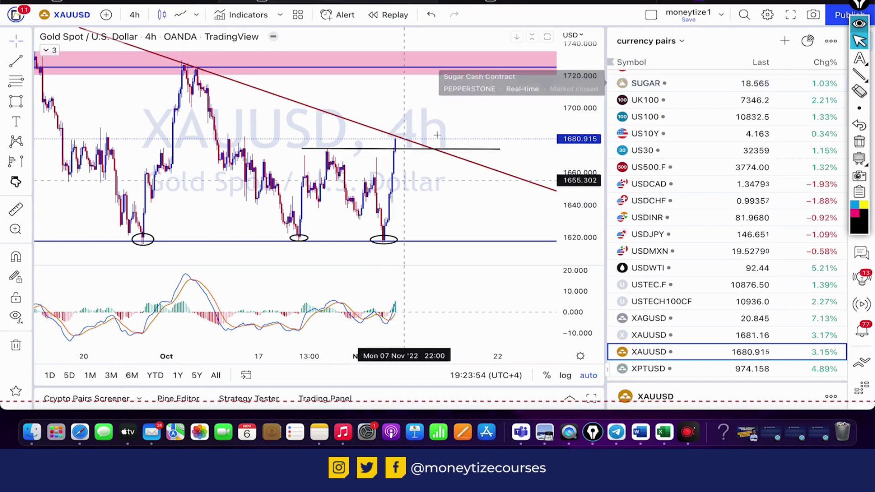
# Step: Sketch arrows for breakout-retest and pullback paths toward the 1720–1735 zone on 4-hour XAUUSD, and clear all annotations
pyautogui.click(839, 75)
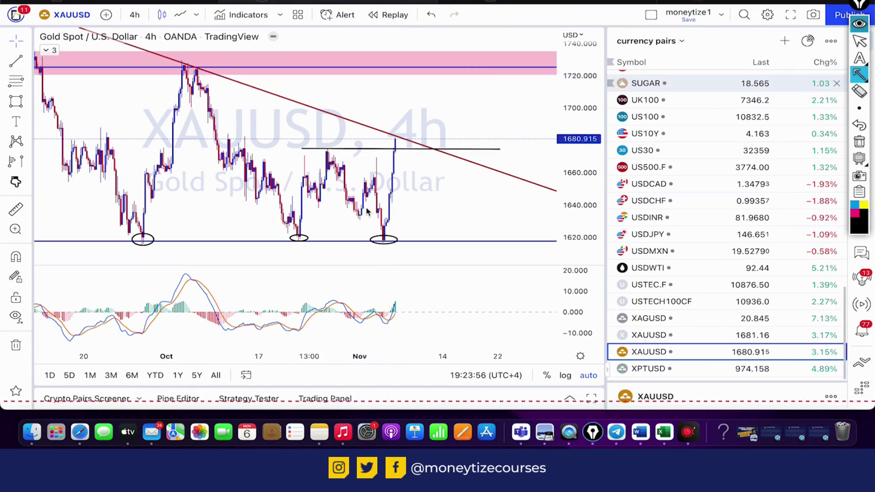
pyautogui.moveTo(399, 197)
pyautogui.mouseDown()
pyautogui.moveTo(455, 110)
pyautogui.moveTo(517, 177)
pyautogui.moveTo(573, 57)
pyautogui.mouseUp()
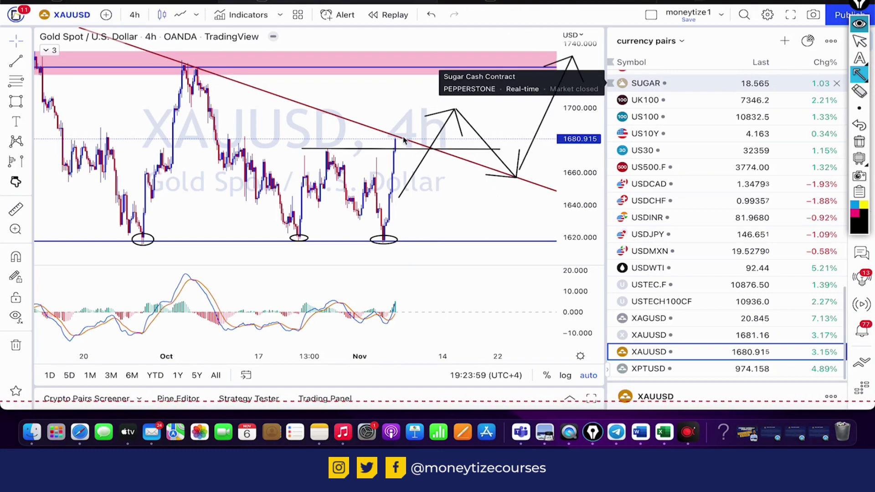
pyautogui.moveTo(397, 139)
pyautogui.mouseDown()
pyautogui.moveTo(436, 201)
pyautogui.moveTo(512, 208)
pyautogui.mouseUp()
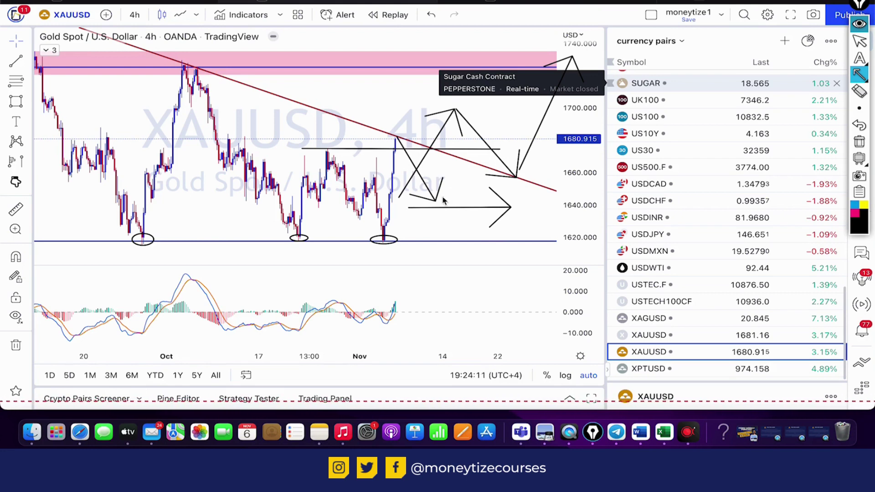
pyautogui.moveTo(457, 198); pyautogui.dragTo(511, 72)
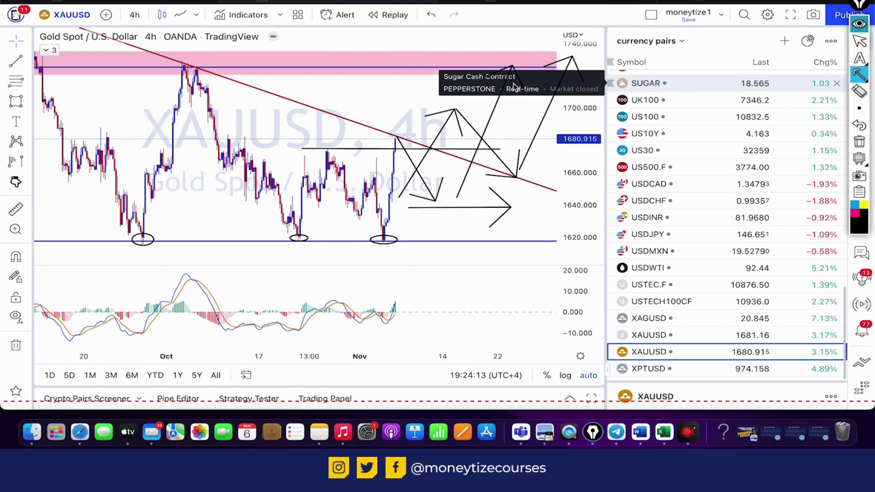
pyautogui.click(859, 142)
pyautogui.click(860, 40)
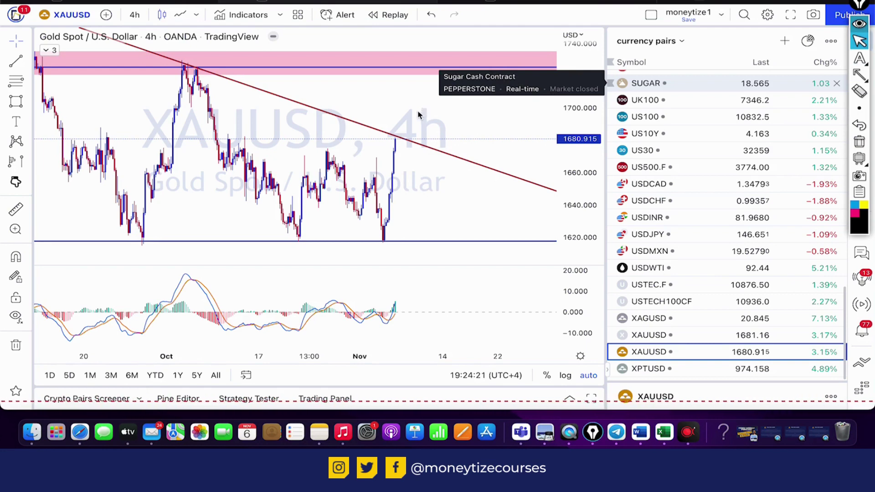
# Step: Open the SGX Nifty 50 futures chart IN1! from the watchlist and set it to the weekly interval
pyautogui.scroll(5, 686, 162)
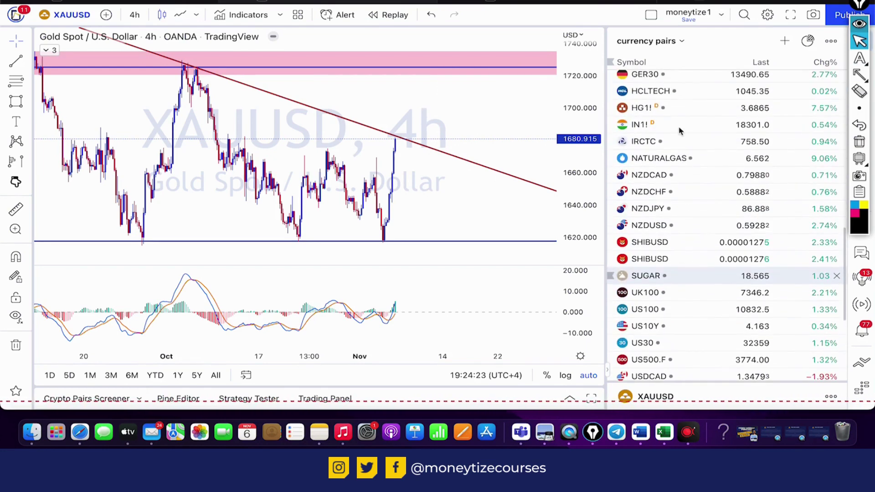
pyautogui.click(686, 131)
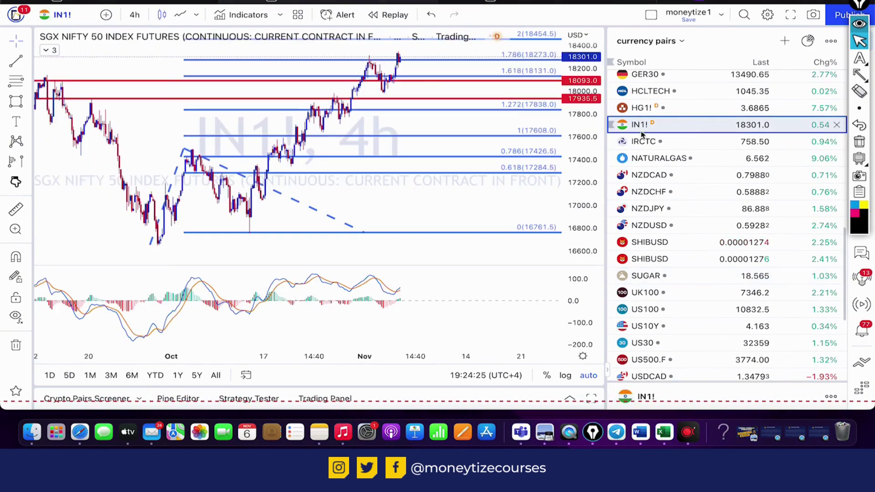
pyautogui.write('1W')
pyautogui.press('Return')
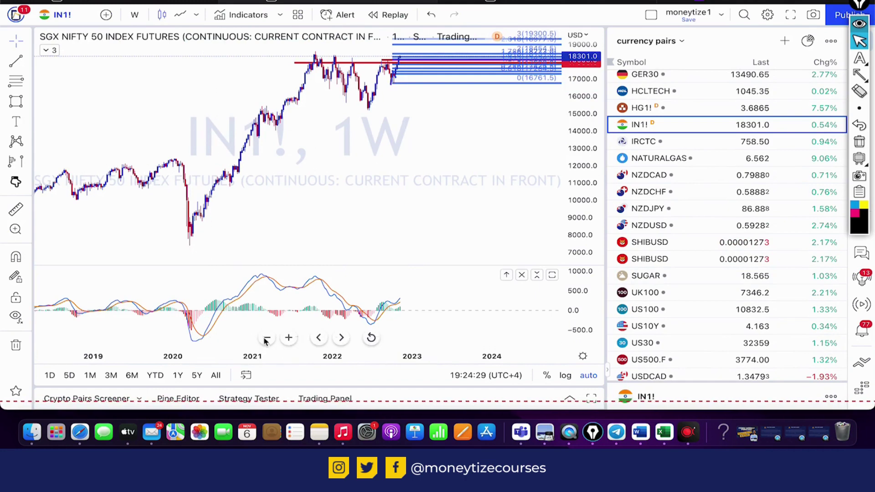
# Step: Draw a descending trend line on weekly IN1! from the October 2021 high near 18560 to about 17100 in mid-May 2023
pyautogui.click(289, 338)
pyautogui.click(289, 338)
pyautogui.click(289, 338)
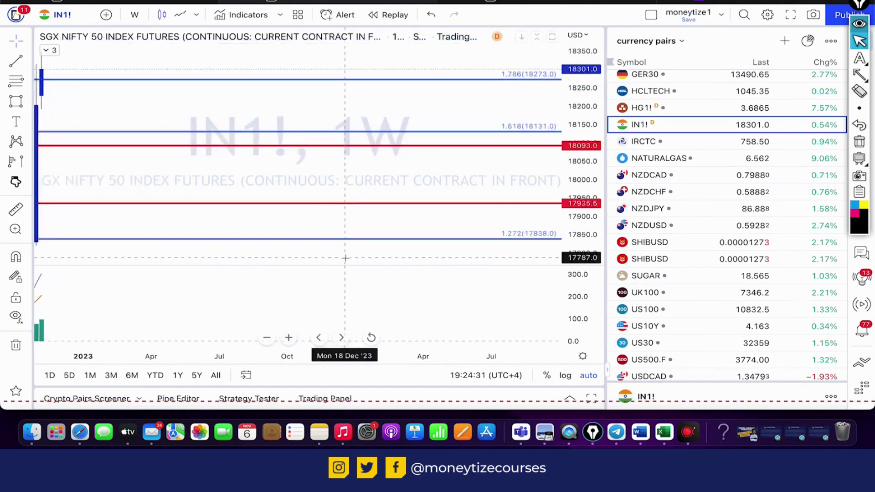
pyautogui.moveTo(95, 196); pyautogui.dragTo(254, 173)
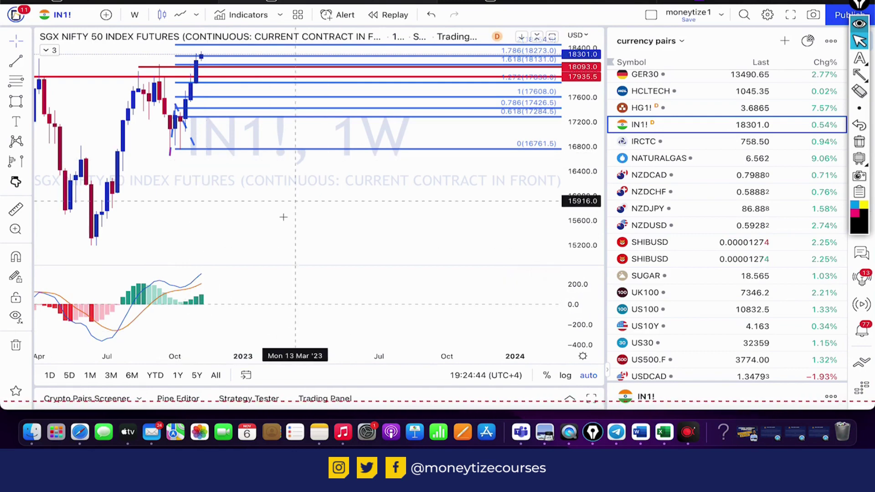
pyautogui.hscroll(-5, 297, 160)
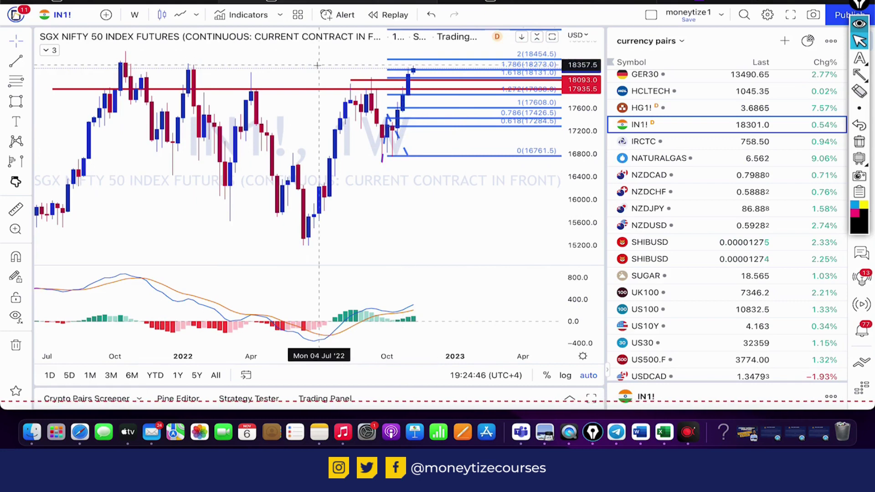
pyautogui.moveTo(303, 68); pyautogui.dragTo(235, 70)
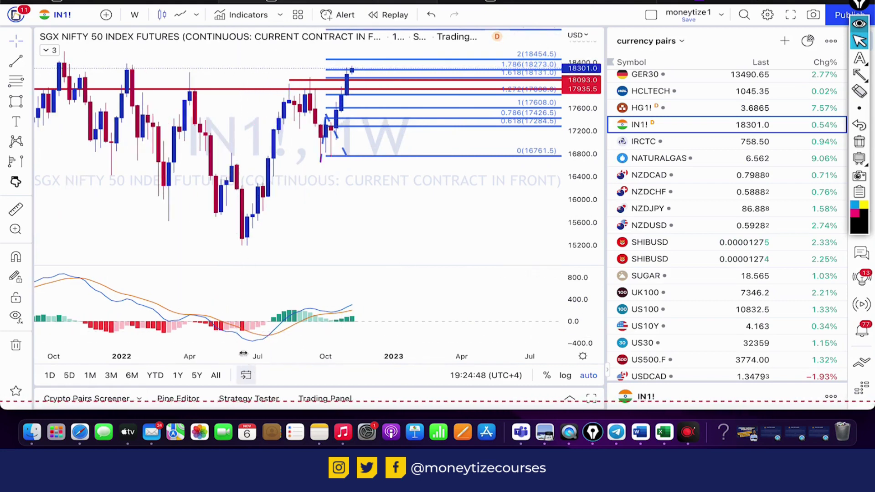
pyautogui.click(267, 337)
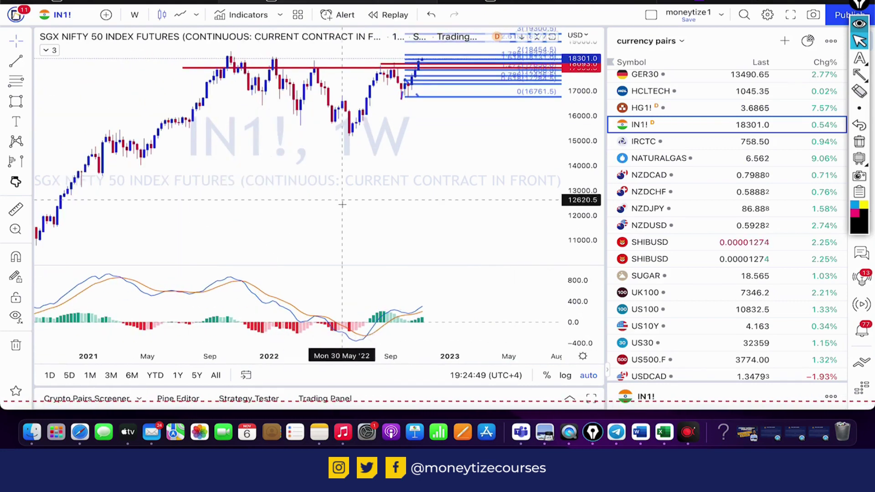
pyautogui.click(27, 64)
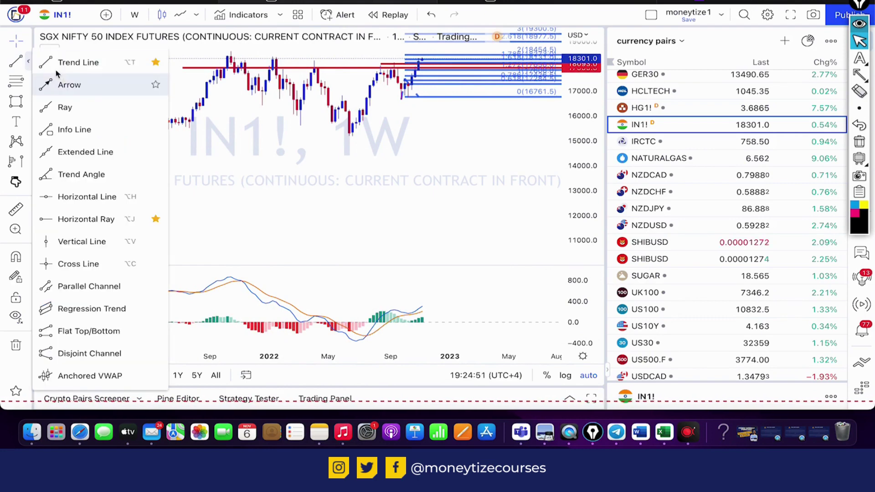
pyautogui.click(51, 64)
pyautogui.click(232, 52)
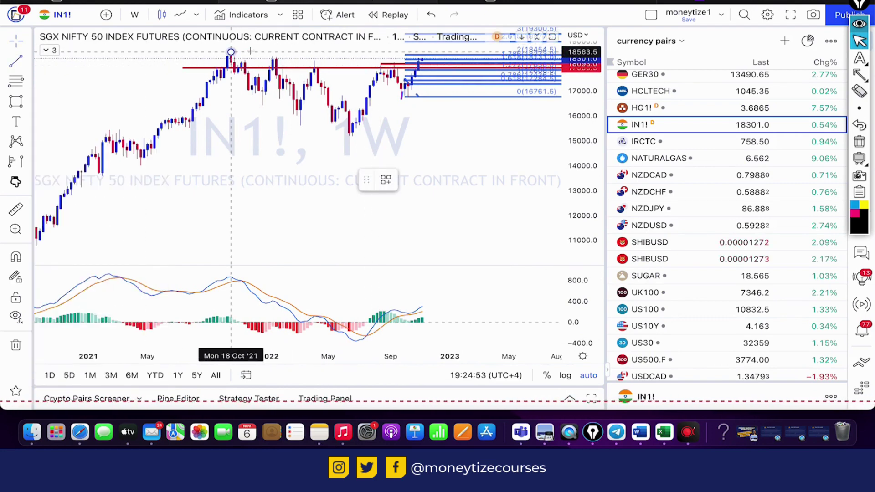
pyautogui.click(515, 89)
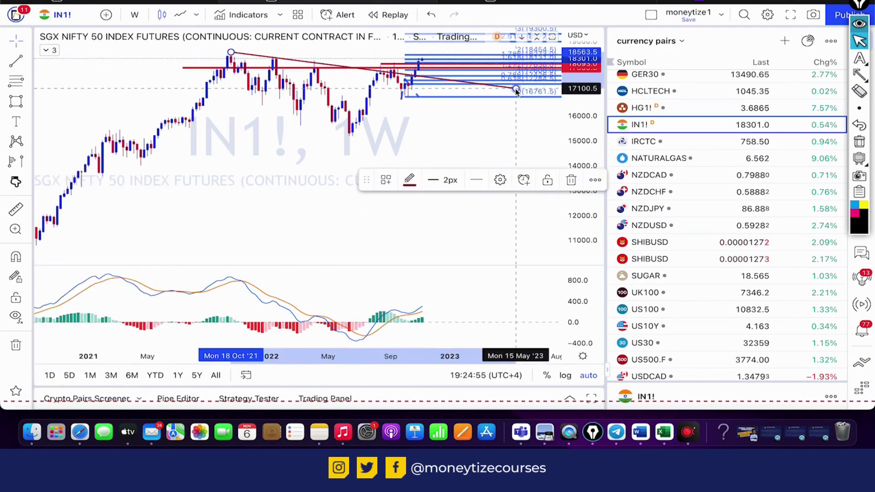
pyautogui.click(402, 61)
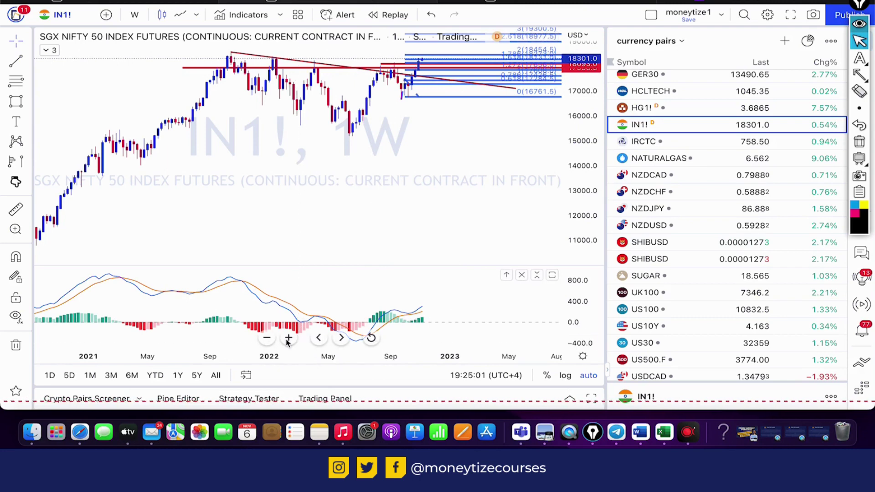
# Step: Inspect the Fibonacci extension levels on weekly IN1!, restore automatic price scaling and switch to the daily interval
pyautogui.click(288, 338)
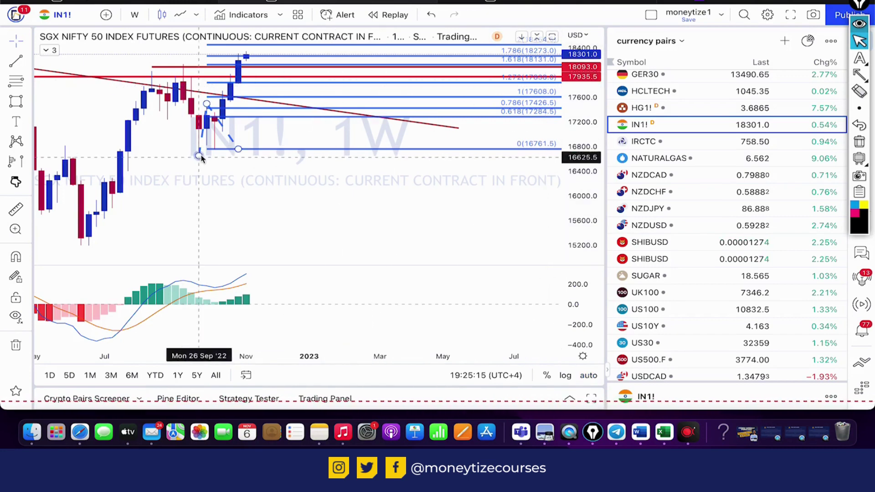
pyautogui.hscroll(5, 381, 207)
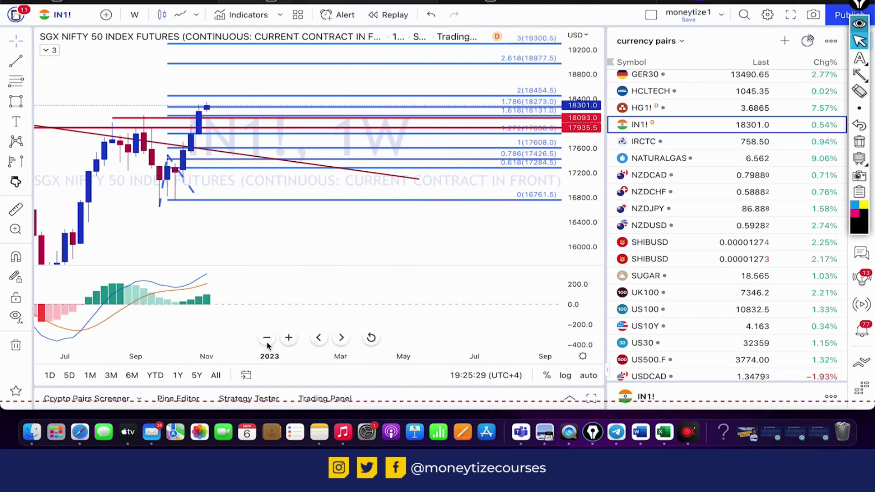
pyautogui.click(267, 338)
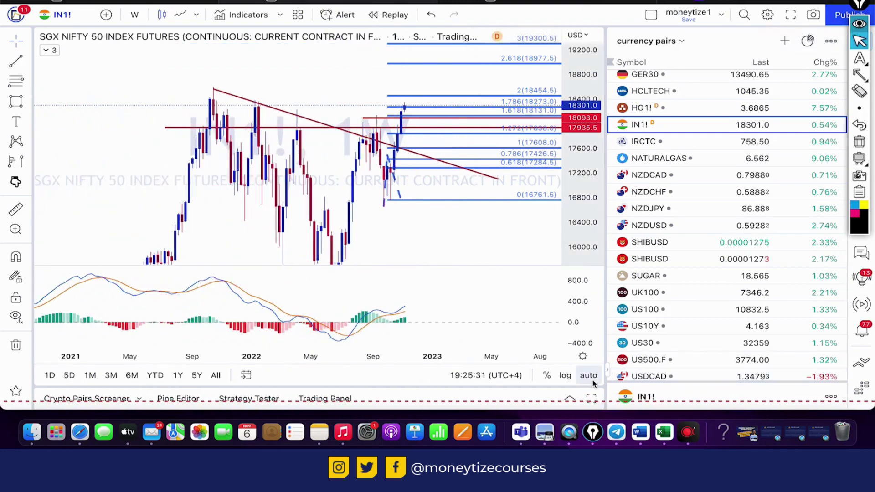
pyautogui.doubleClick(582, 169)
pyautogui.write('1D')
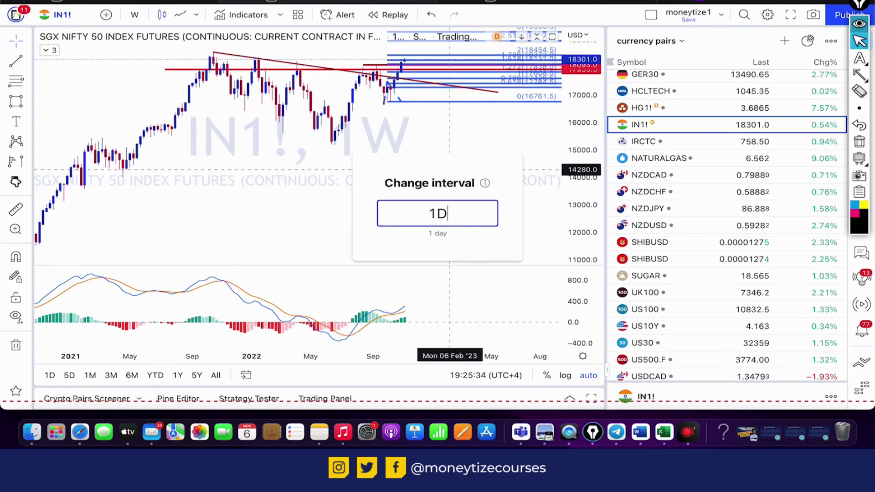
pyautogui.press('Return')
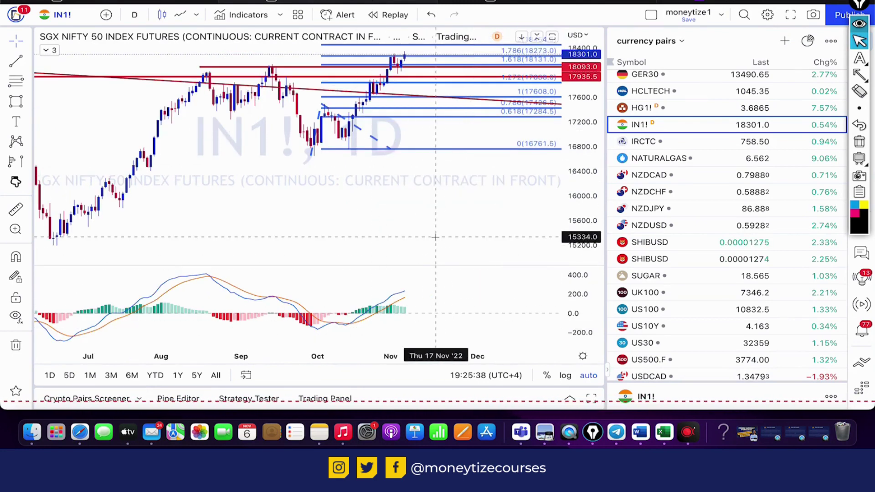
# Step: View IN1! on the 4-hour interval and switch the chart to the 1-hour interval
pyautogui.write('4H')
pyautogui.press('Return')
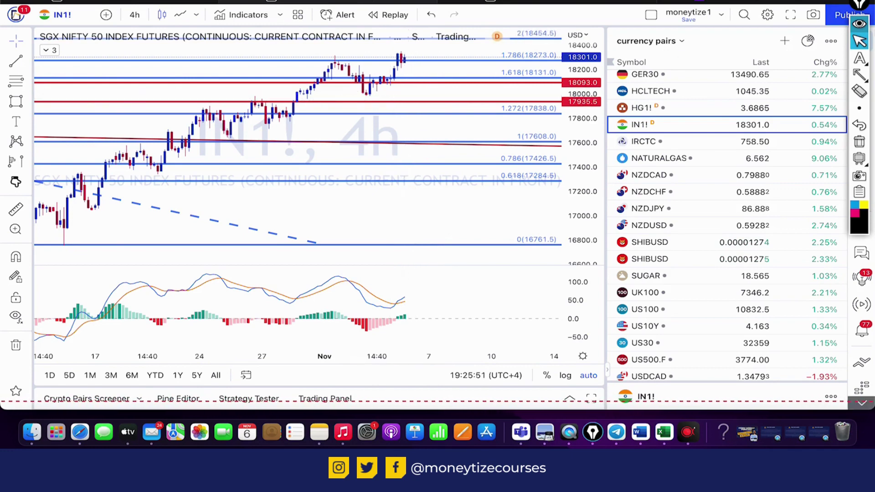
pyautogui.moveTo(856, 55)
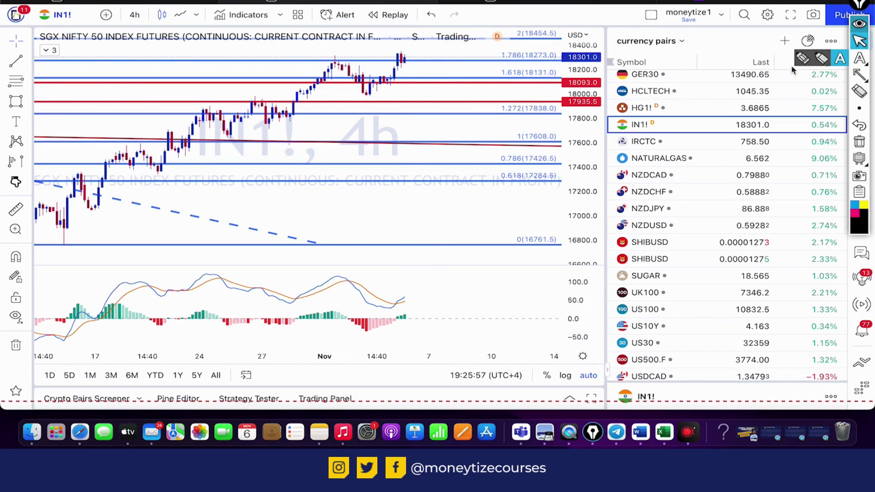
pyautogui.write('1H')
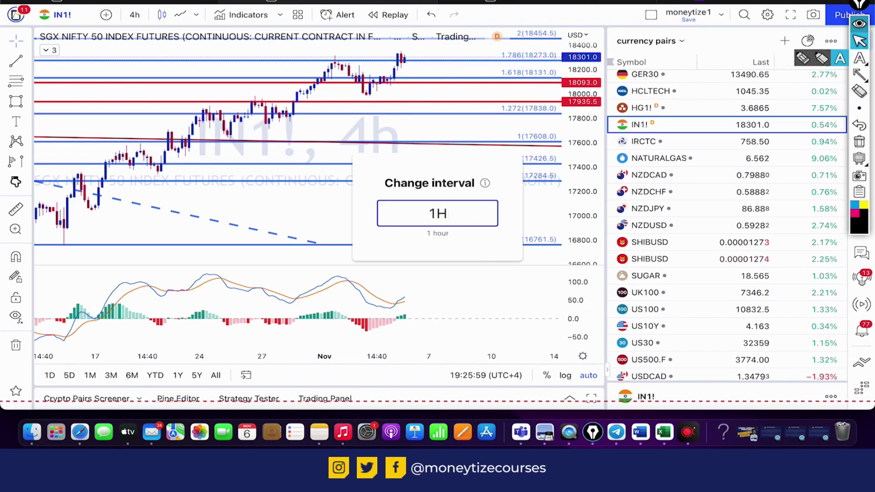
pyautogui.press('Return')
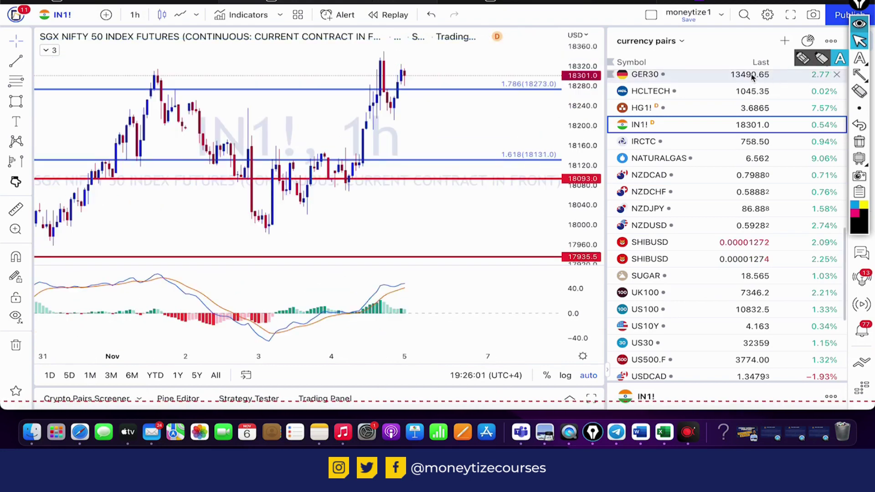